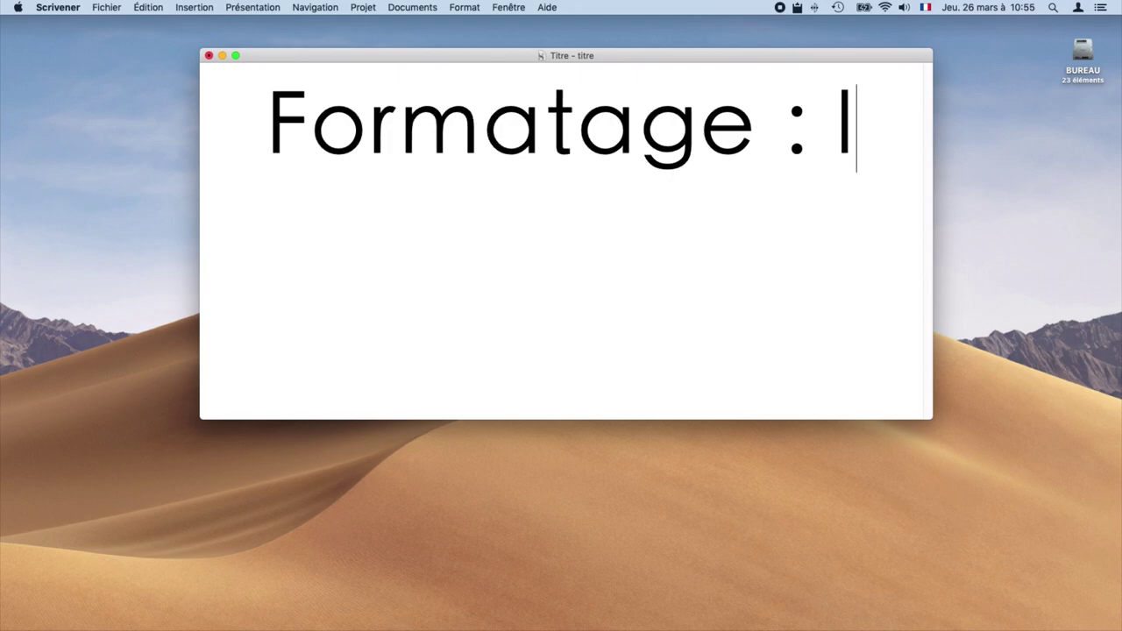
# - Complete the title after "Formatage :" with "numéros" in bold followed by "des pages" in regular weight
pyautogui.press('super+b')
pyautogui.write('numéro')
pyautogui.write('s')
pyautogui.press('super+b')
pyautogui.write('des pages')
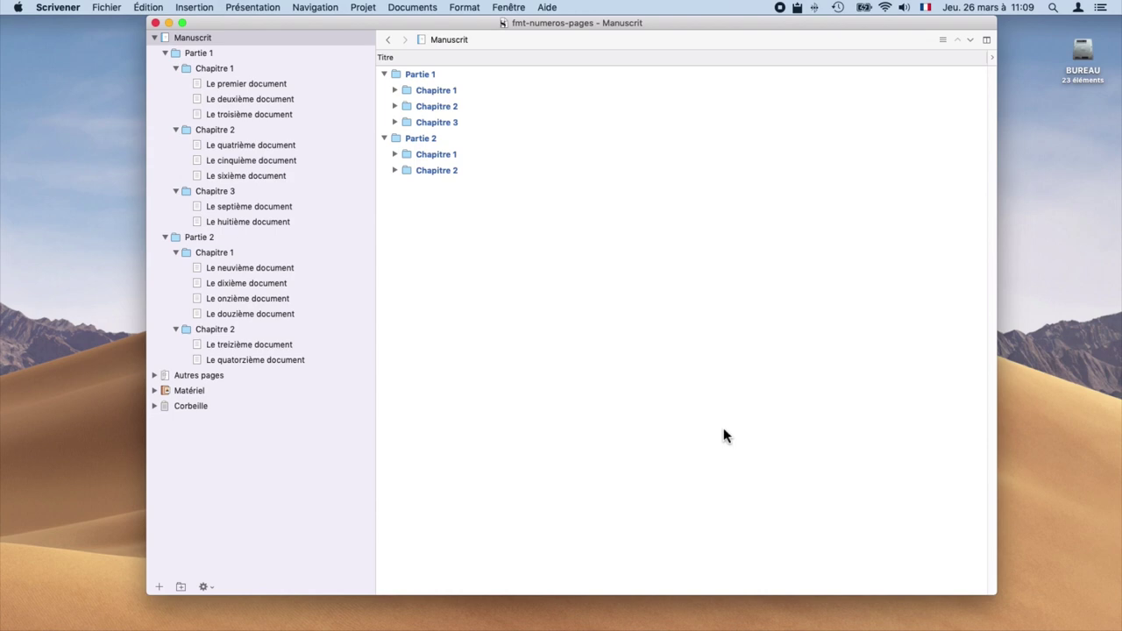
# - Edit the compile format Mon Premier Format and display its PDF page settings
pyautogui.press('super+alt+e')
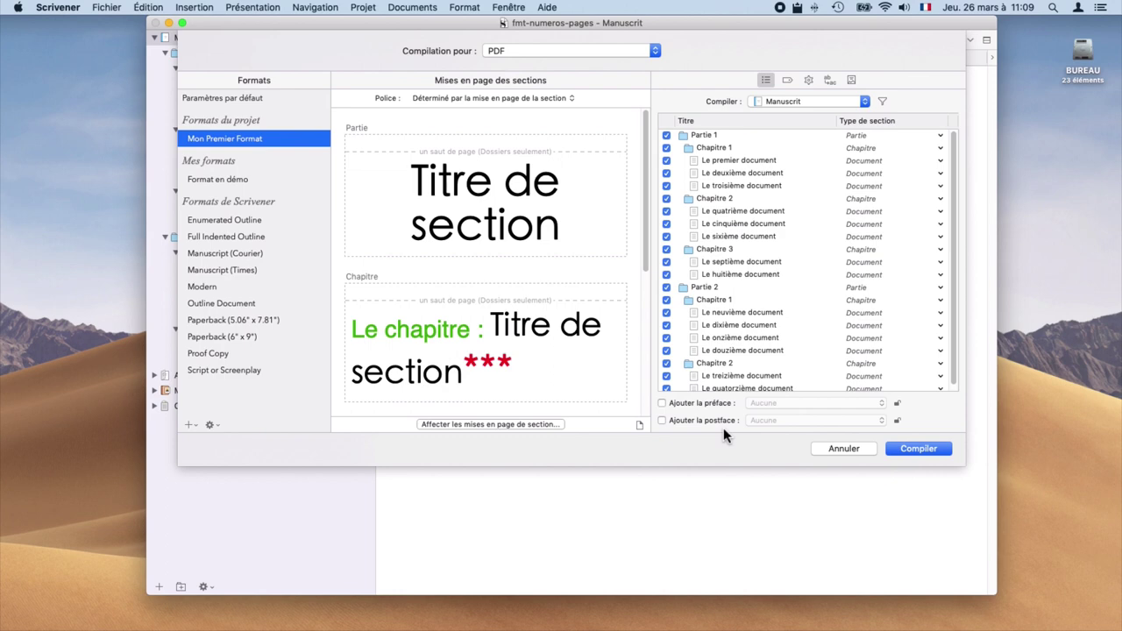
pyautogui.doubleClick(227, 138)
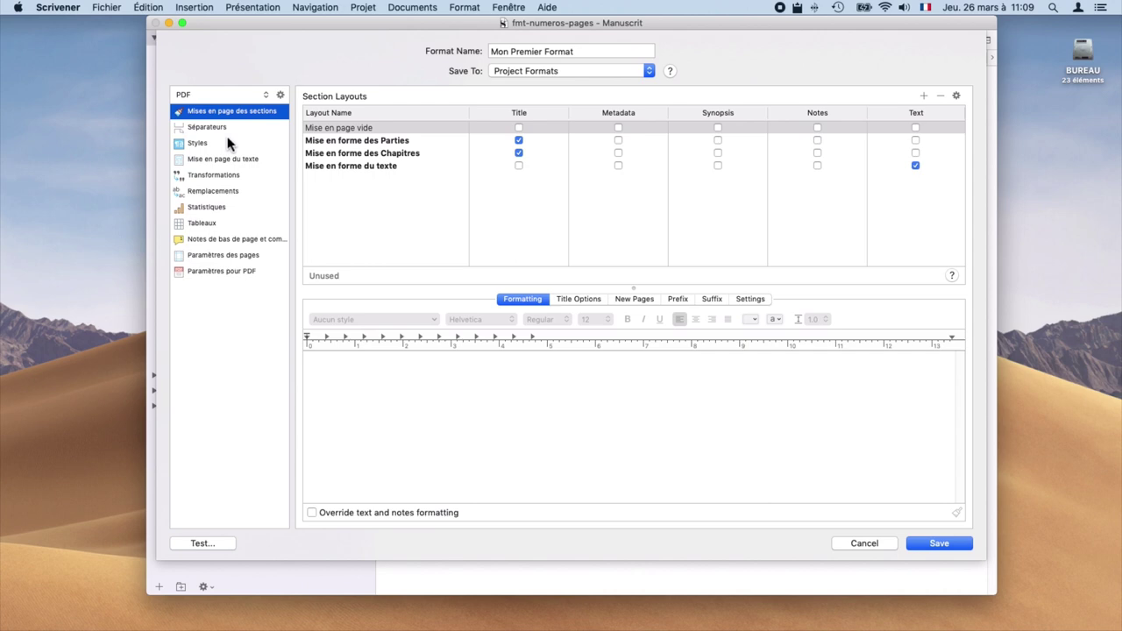
pyautogui.click(235, 258)
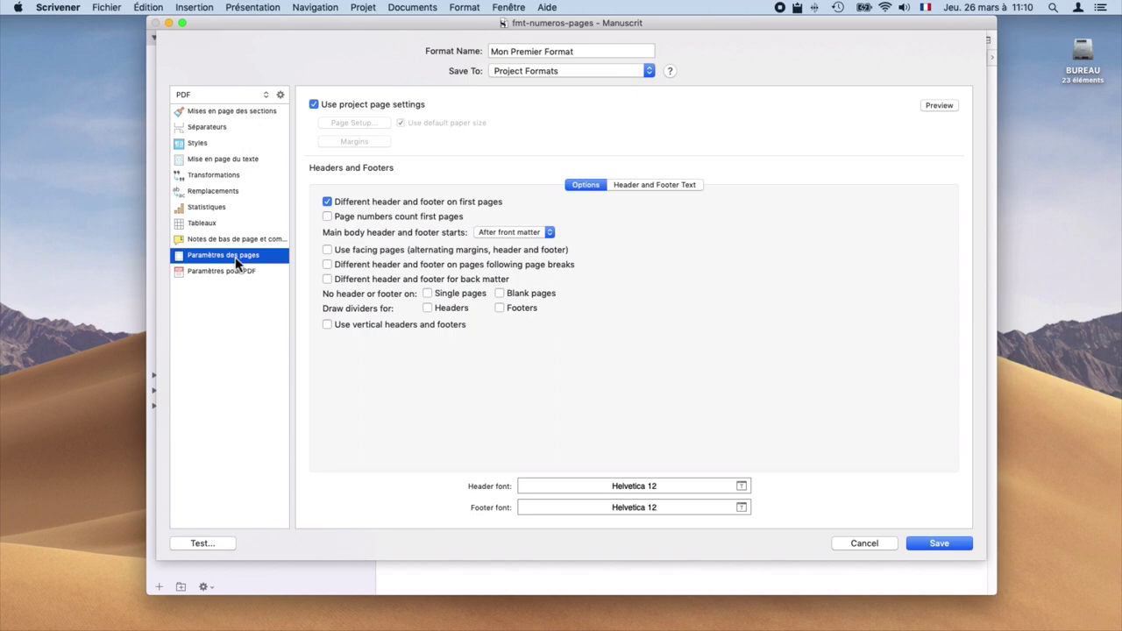
# - View which format options are available for TXT output and return to PDF output
pyautogui.click(218, 96)
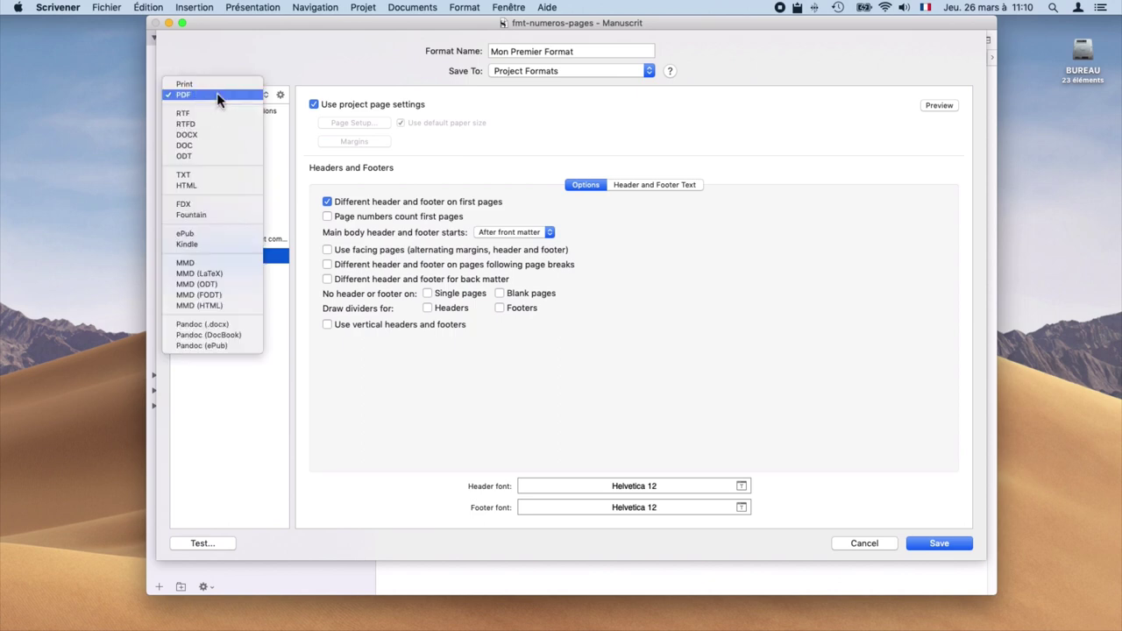
pyautogui.click(215, 172)
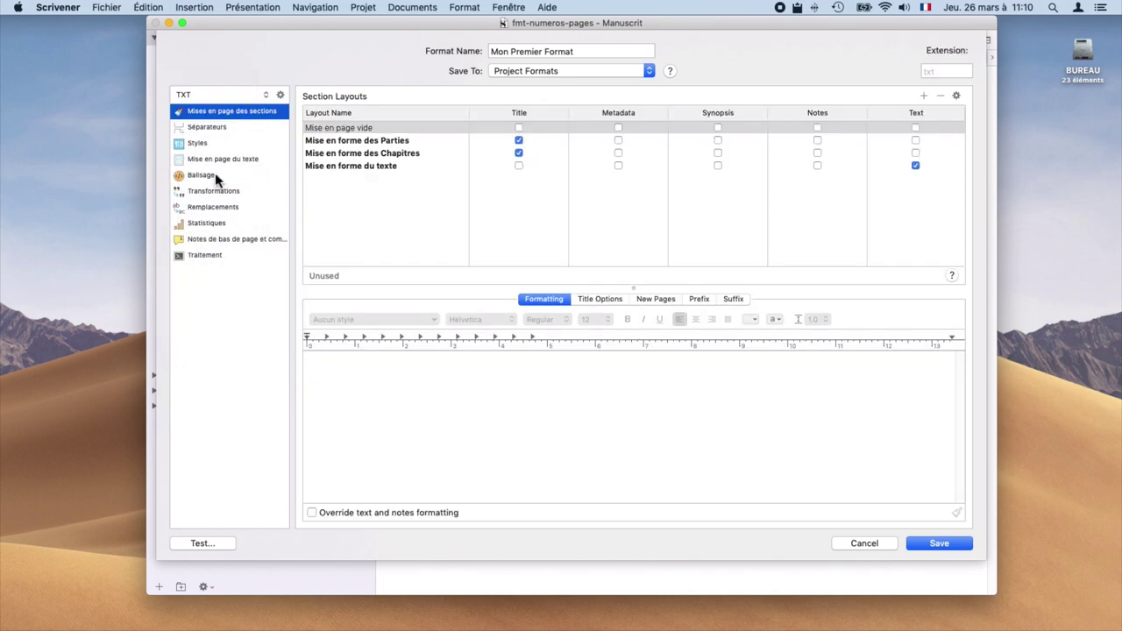
pyautogui.click(219, 95)
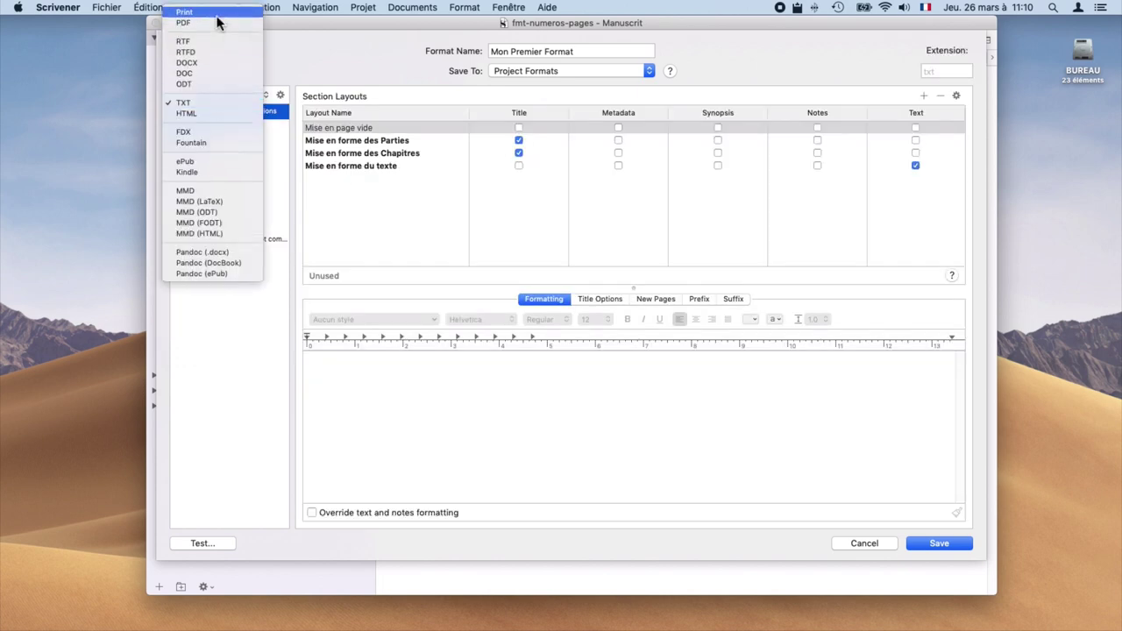
pyautogui.click(217, 24)
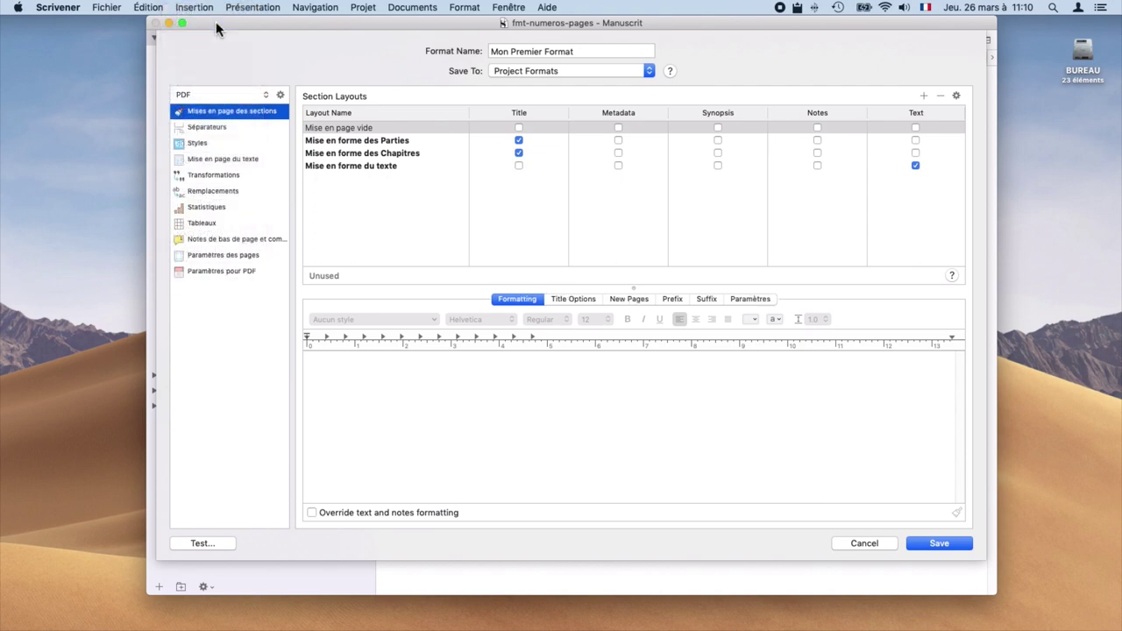
# - Display the header and footer text for Texte principal in the format's page settings
pyautogui.click(228, 255)
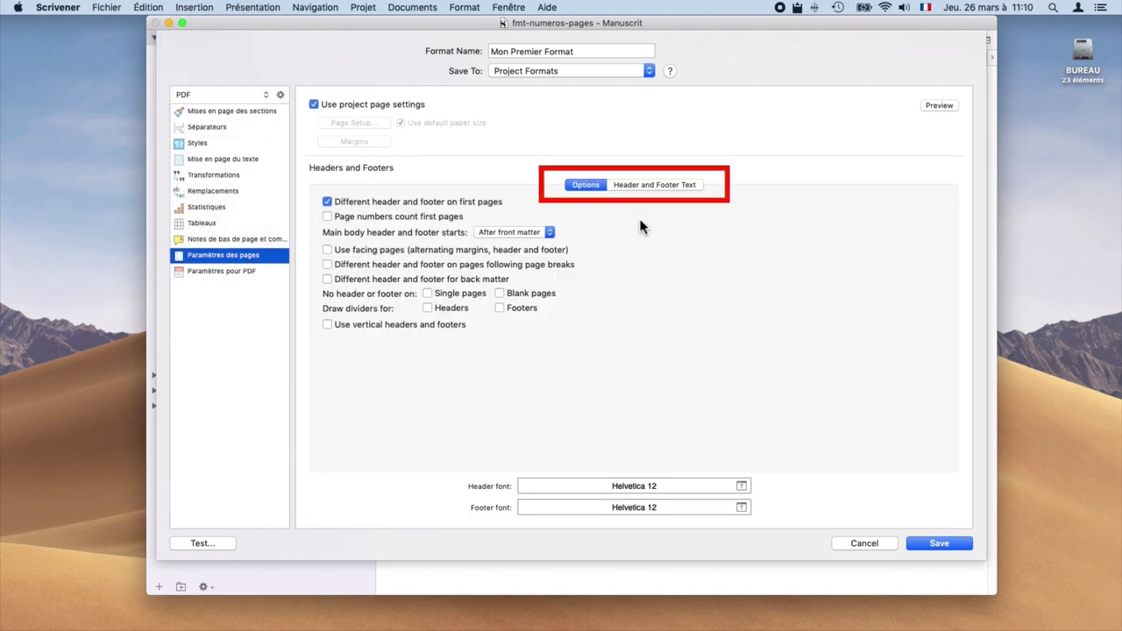
pyautogui.click(651, 185)
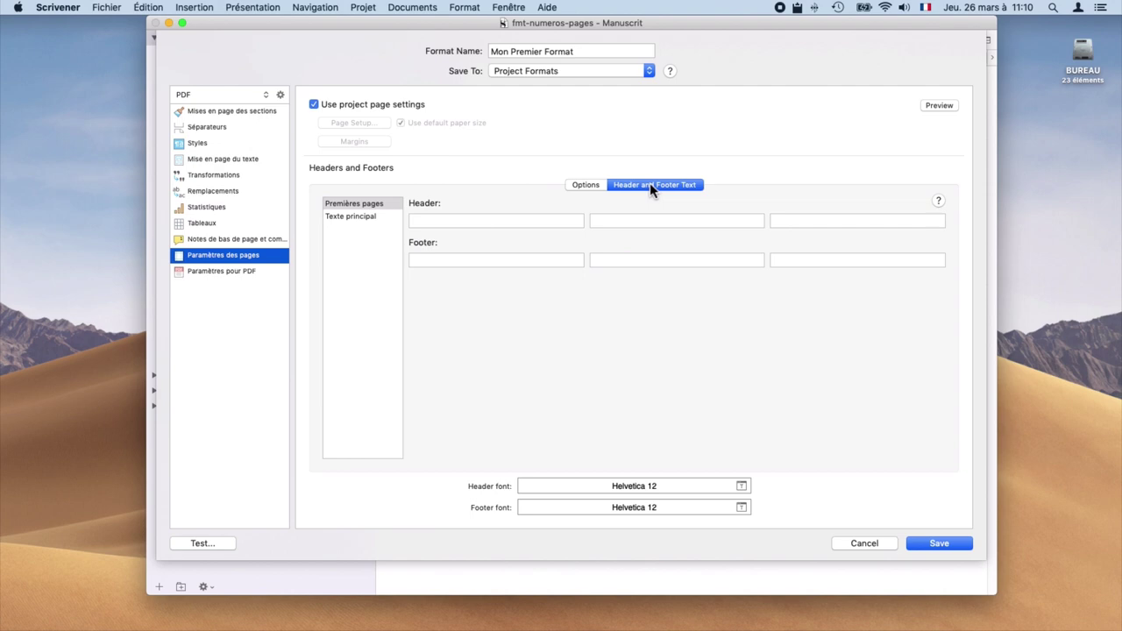
pyautogui.click(348, 225)
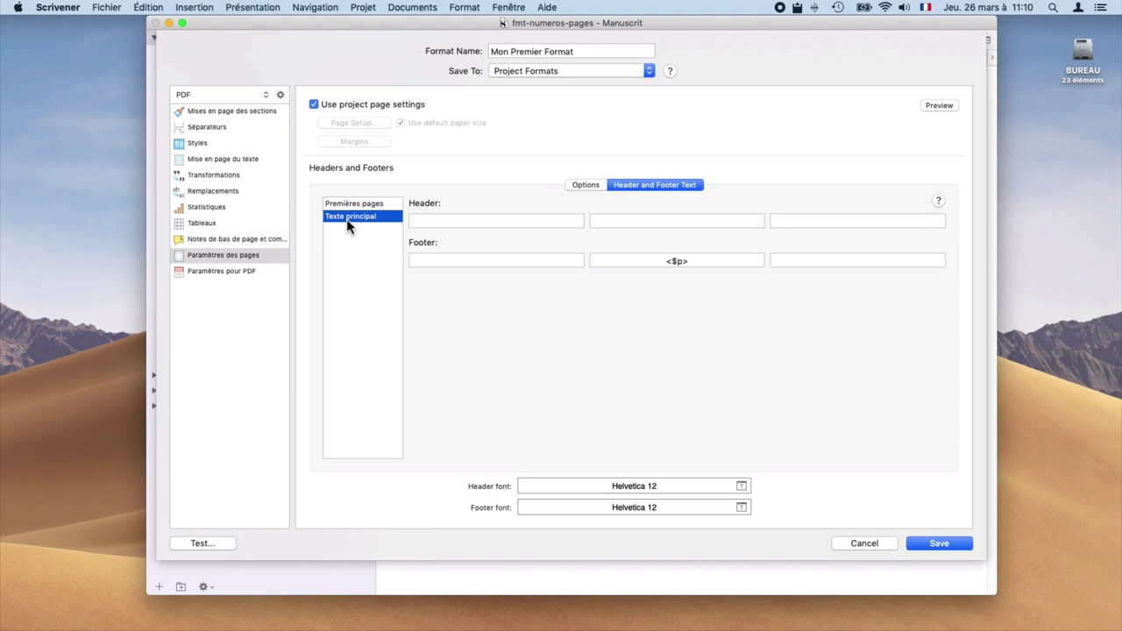
# - Look up the page number placeholders in the list of all placeholders and close the list
pyautogui.click(547, 8)
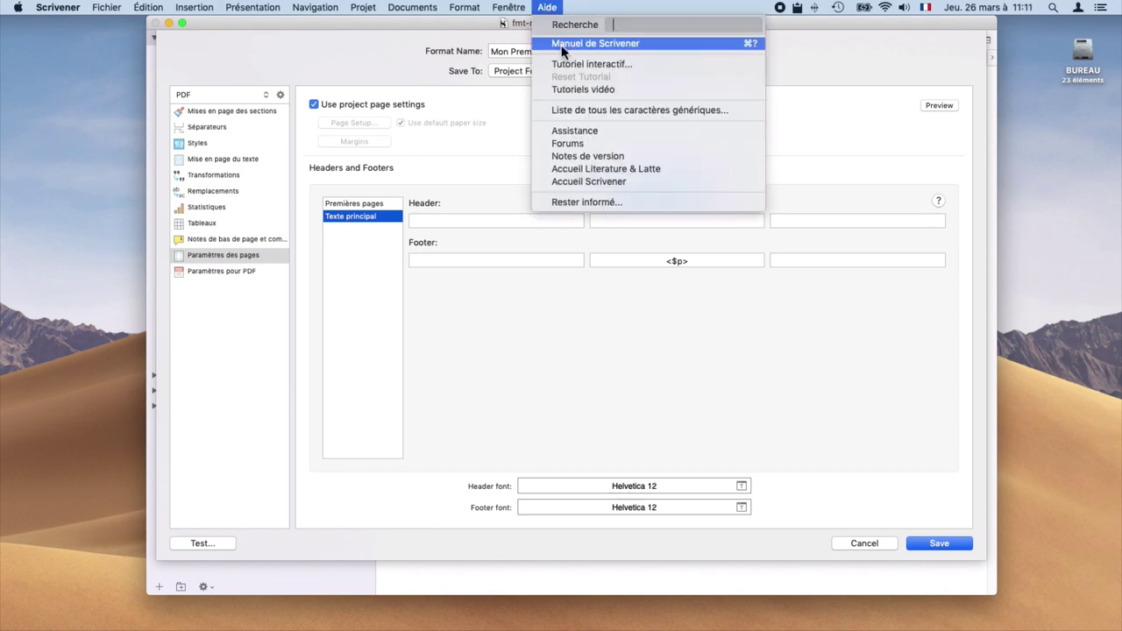
pyautogui.click(571, 112)
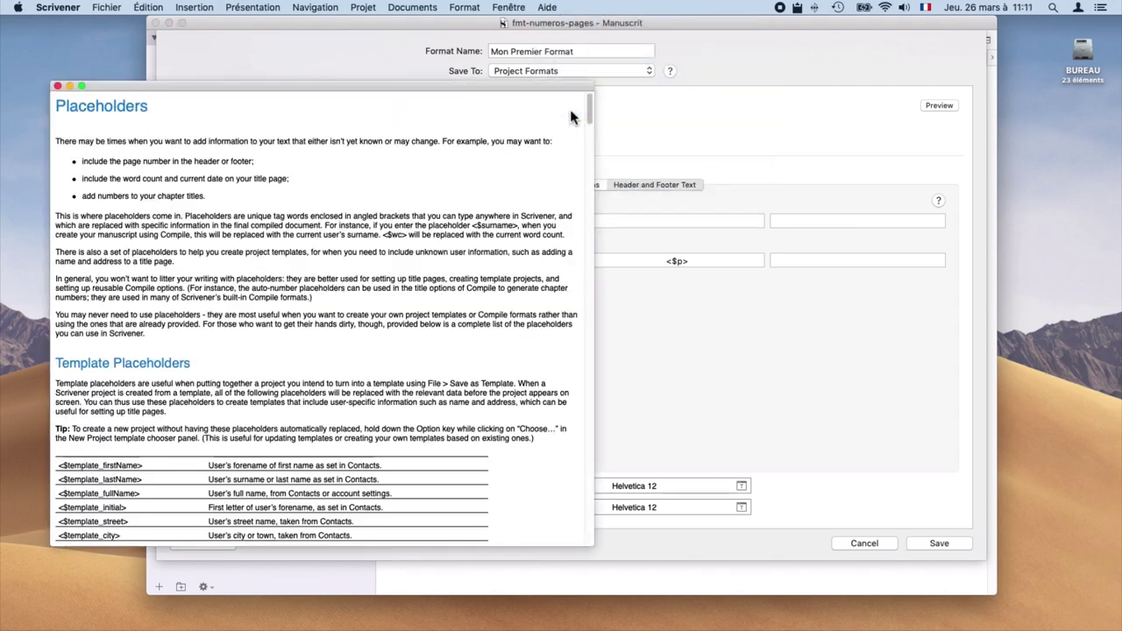
pyautogui.scroll(-2, 475, 226)
pyautogui.scroll(-10, 475, 226)
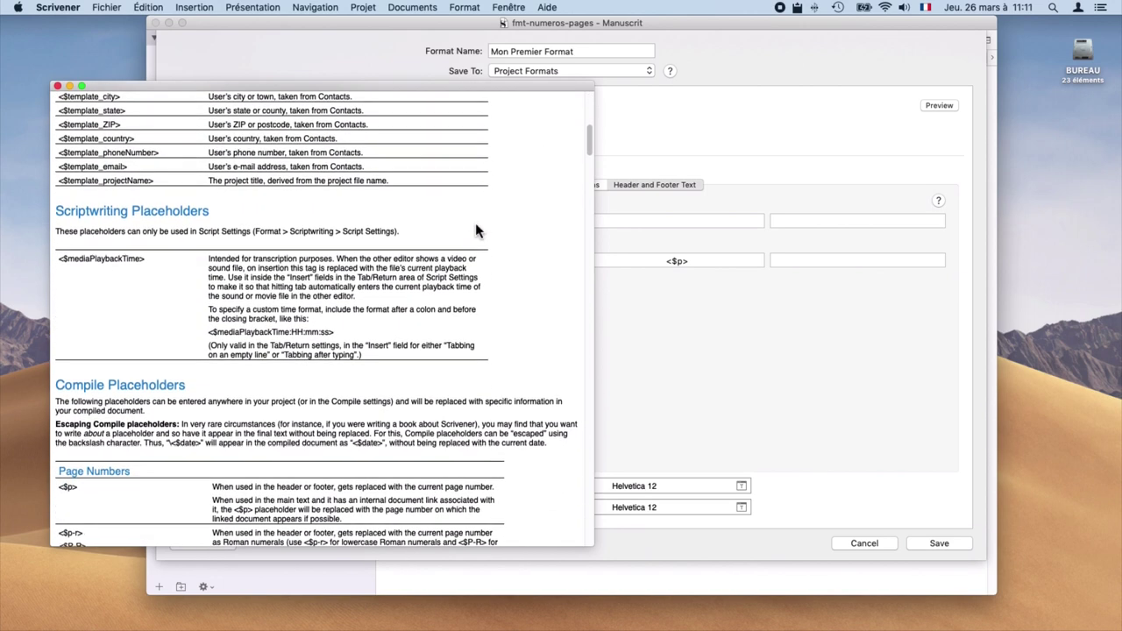
pyautogui.scroll(-3, 476, 225)
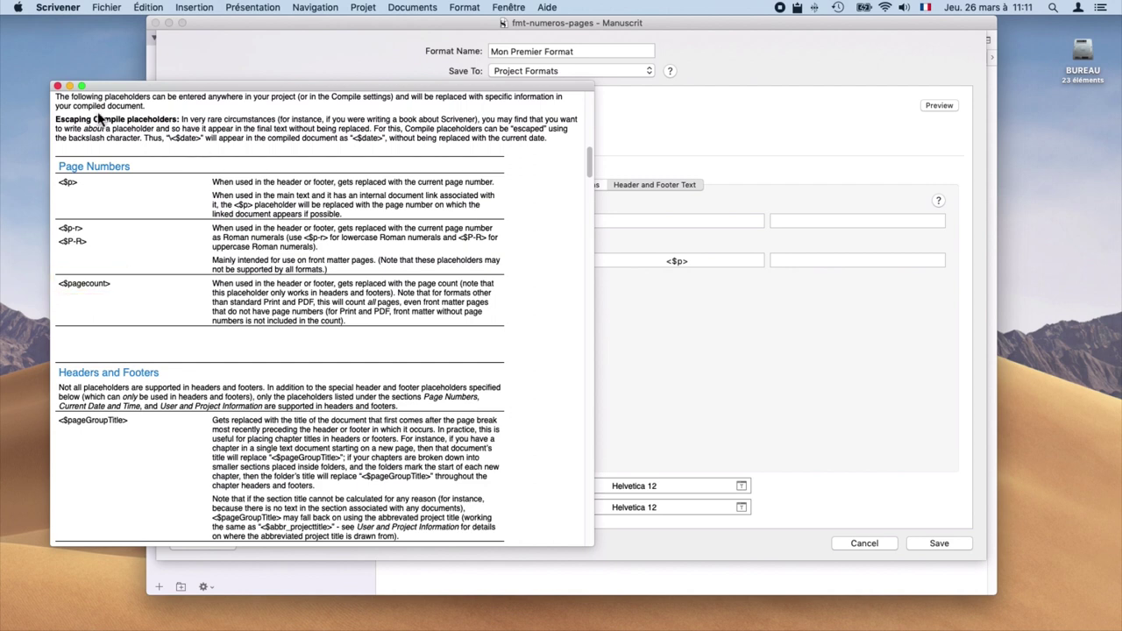
pyautogui.click(57, 86)
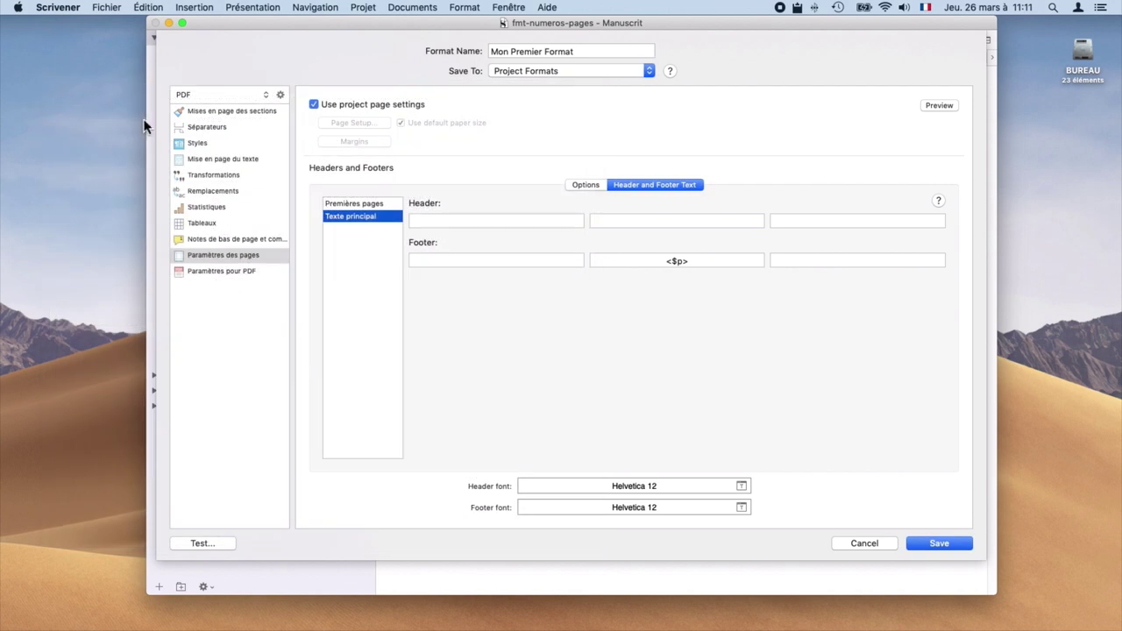
# - Move the <$p> placeholder from the centre footer to the right footer and enter <$pagecount> in the left footer
pyautogui.moveTo(714, 258); pyautogui.dragTo(649, 256)
pyautogui.press('super+x')
pyautogui.click(851, 261)
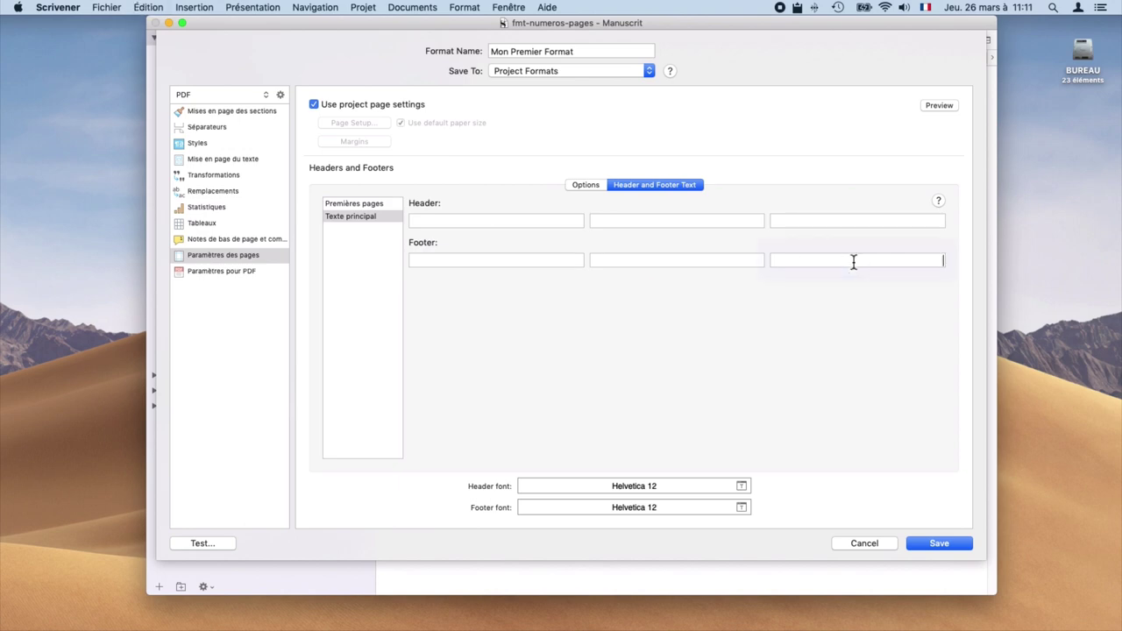
pyautogui.press('super+v')
pyautogui.click(550, 263)
pyautogui.write('<$pagecount>')
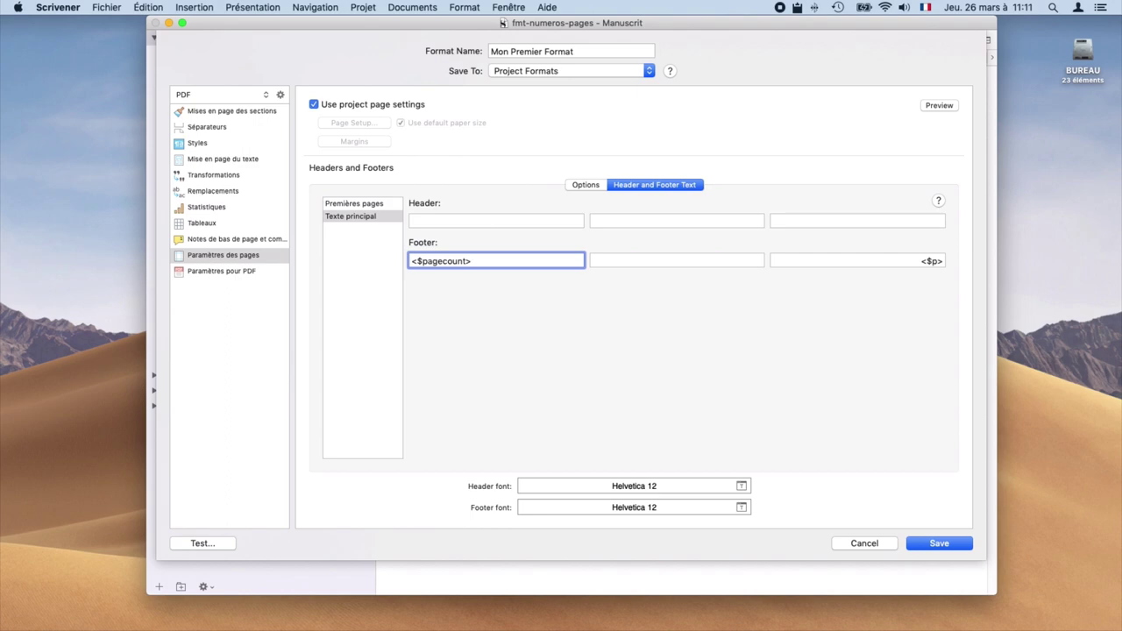
# - Fill the left, centre and right headers with the sample texts fdqf, fdqfdfq and fdfqfd
pyautogui.click(544, 221)
pyautogui.write('fdqf')
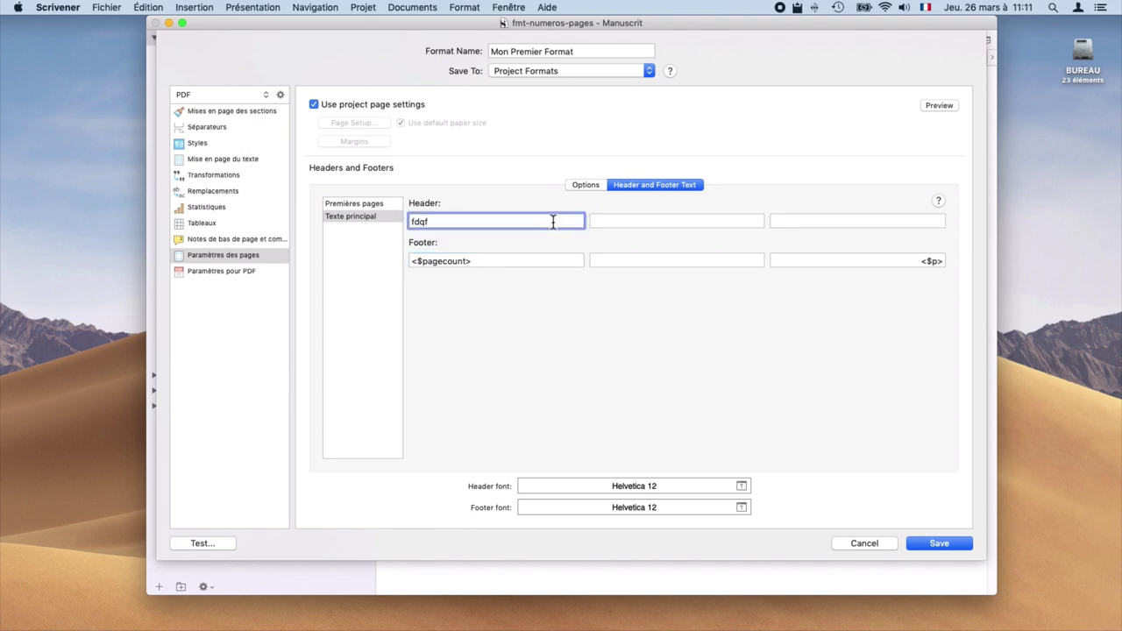
pyautogui.click(822, 222)
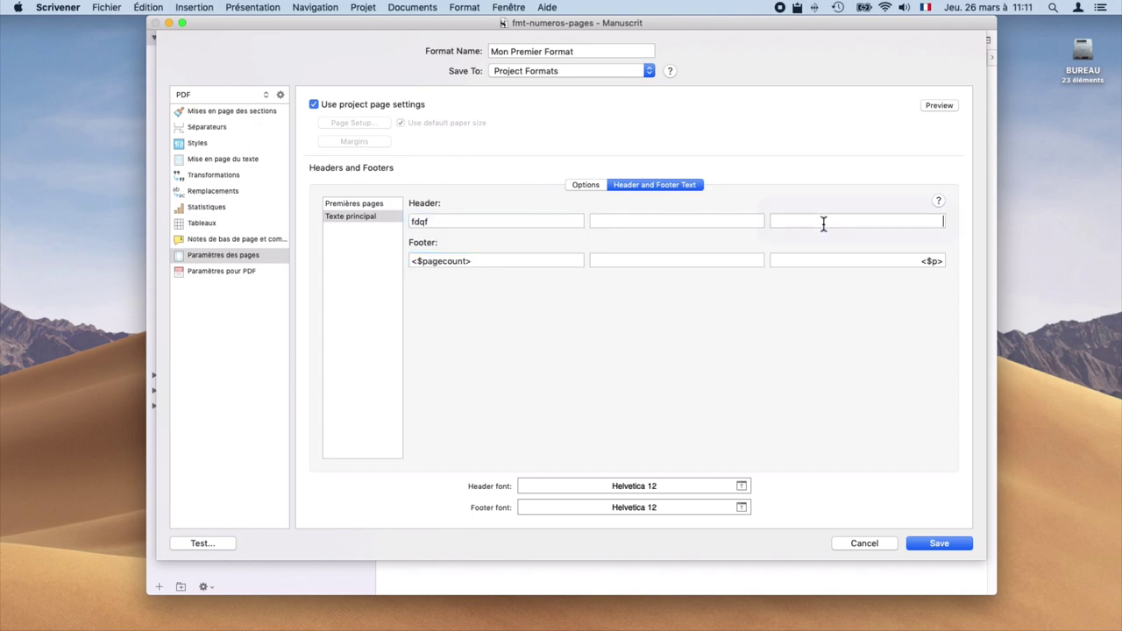
pyautogui.write('fdfqfd')
pyautogui.click(684, 221)
pyautogui.write('fdqfdfq')
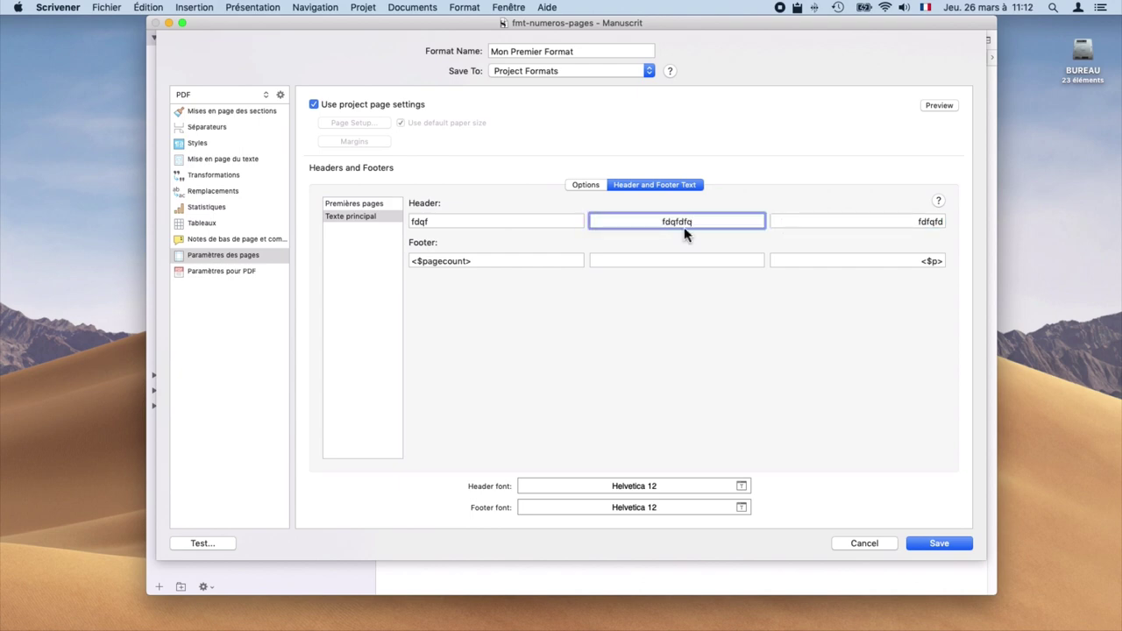
# - Clear the sample text from all three header fields
pyautogui.press('Tab')
pyautogui.press('BackSpace')
pyautogui.hotkey('shift', 'Tab')
pyautogui.press('BackSpace')
pyautogui.hotkey('shift', 'Tab')
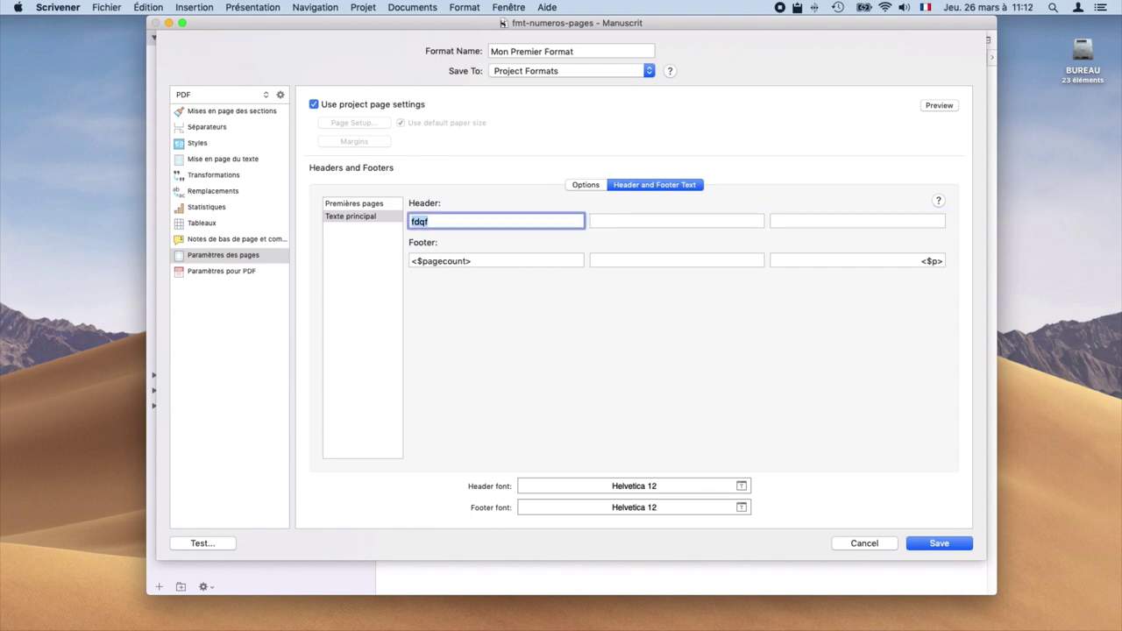
pyautogui.press('BackSpace')
# - Test-compile the format to fmt-numeros-pages.pdf and examine the page footers in Aperçu
pyautogui.click(209, 545)
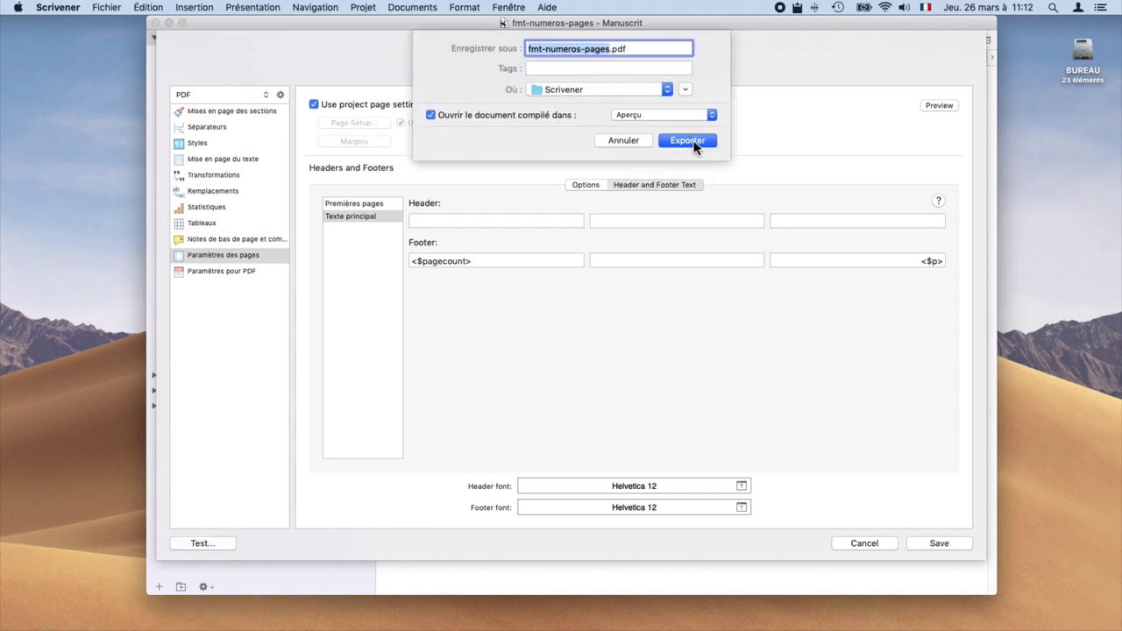
pyautogui.click(688, 141)
pyautogui.click(664, 112)
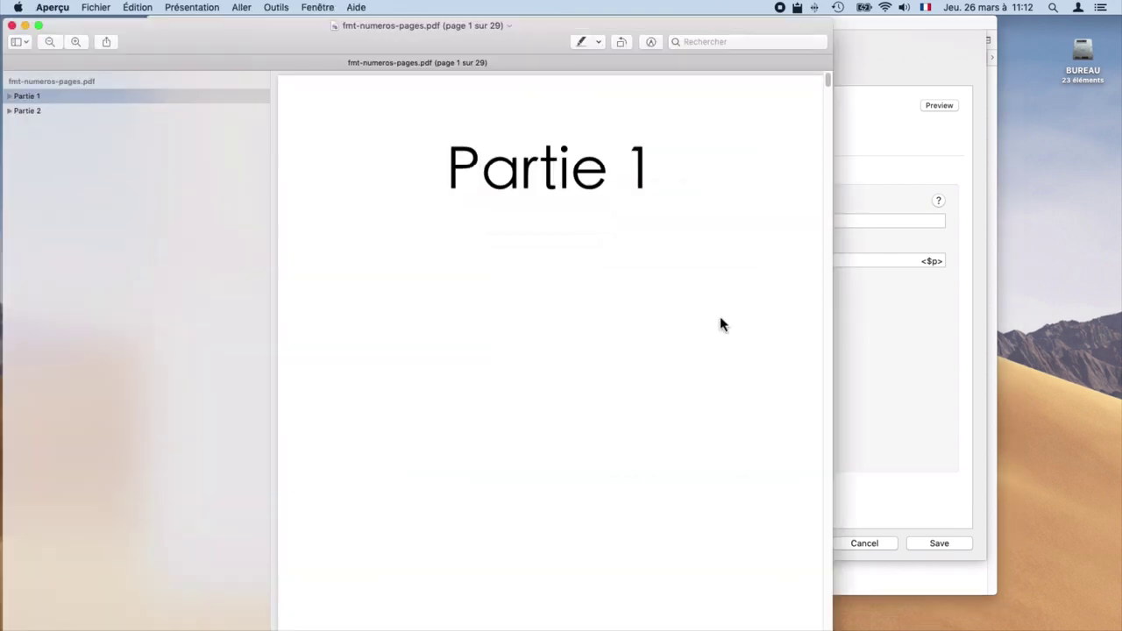
pyautogui.scroll(-15, 722, 324)
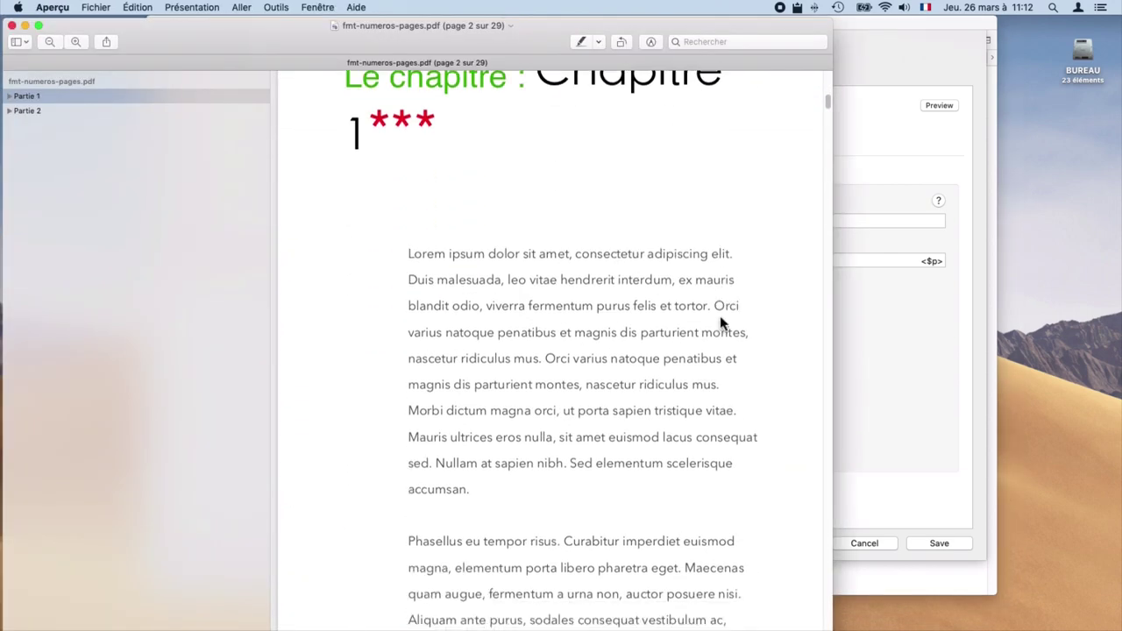
pyautogui.scroll(-20, 721, 325)
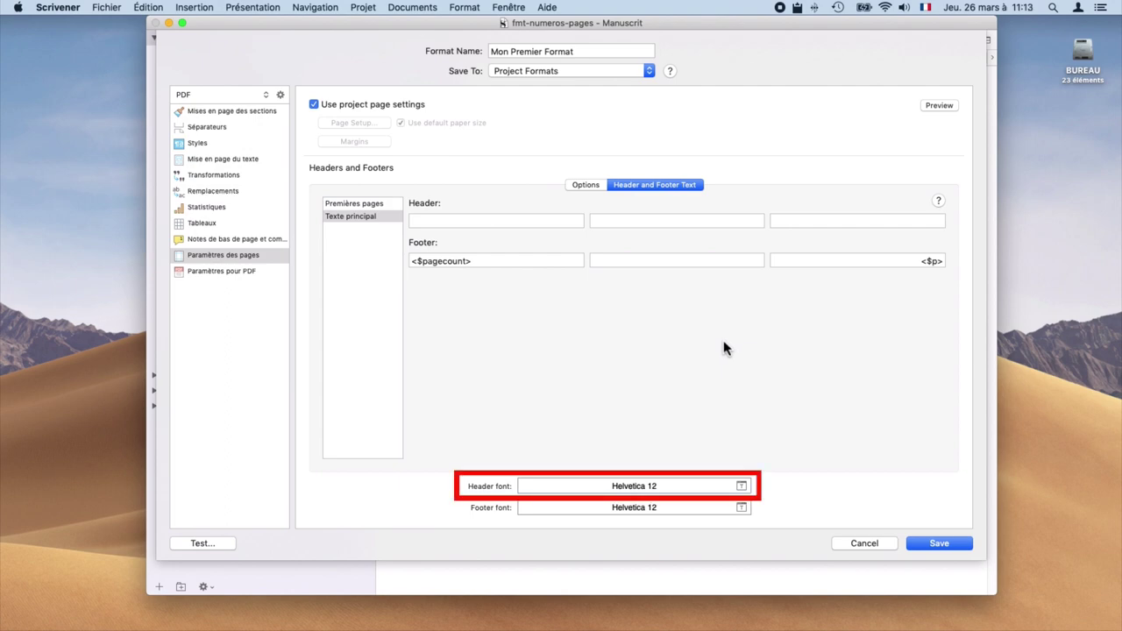
# - Put the <$p> placeholder in the centre footer and empty the left and right footers
pyautogui.moveTo(904, 263); pyautogui.dragTo(965, 263)
pyautogui.press('BackSpace')
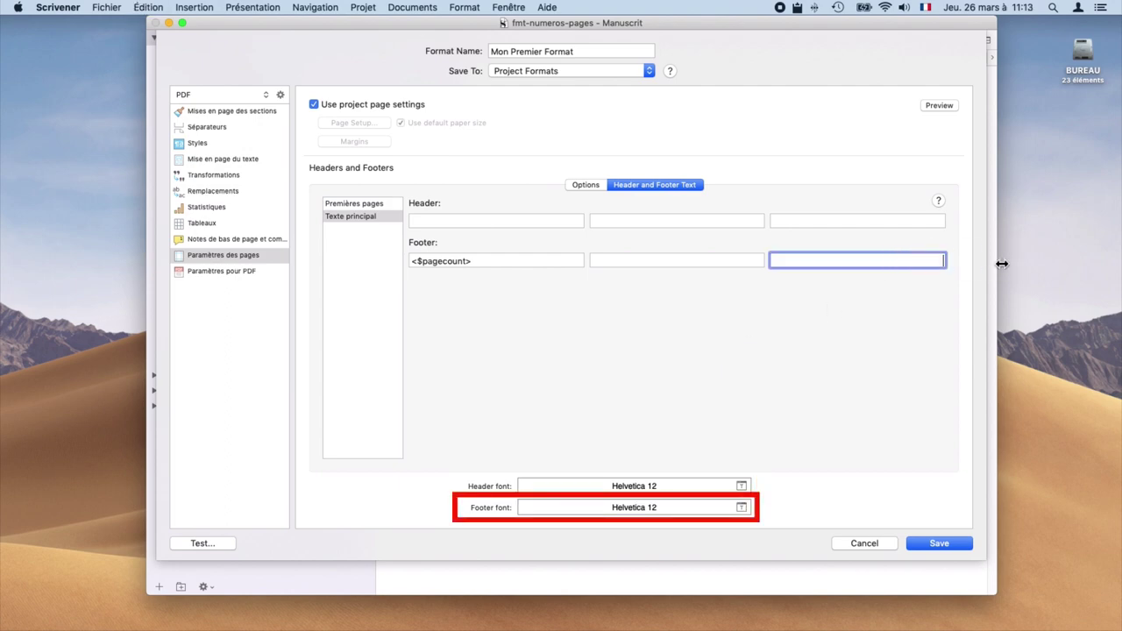
pyautogui.click(689, 266)
pyautogui.write('<$p>')
pyautogui.moveTo(481, 260); pyautogui.dragTo(381, 259)
pyautogui.press('BackSpace')
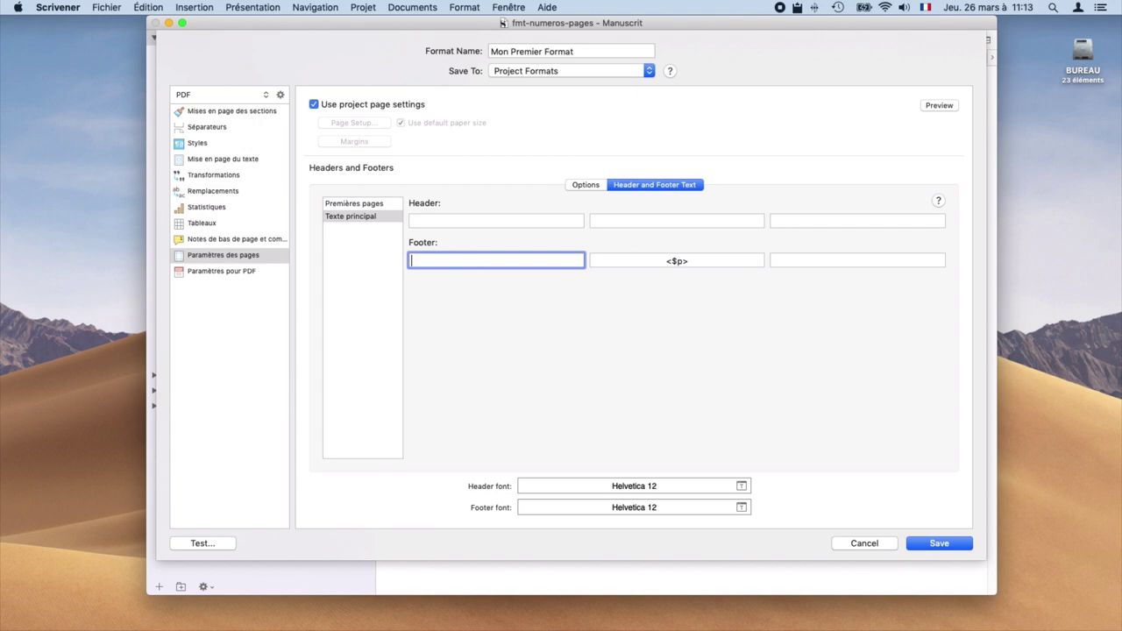
# - Set the footer font to Arial Black at size 18
pyautogui.click(642, 505)
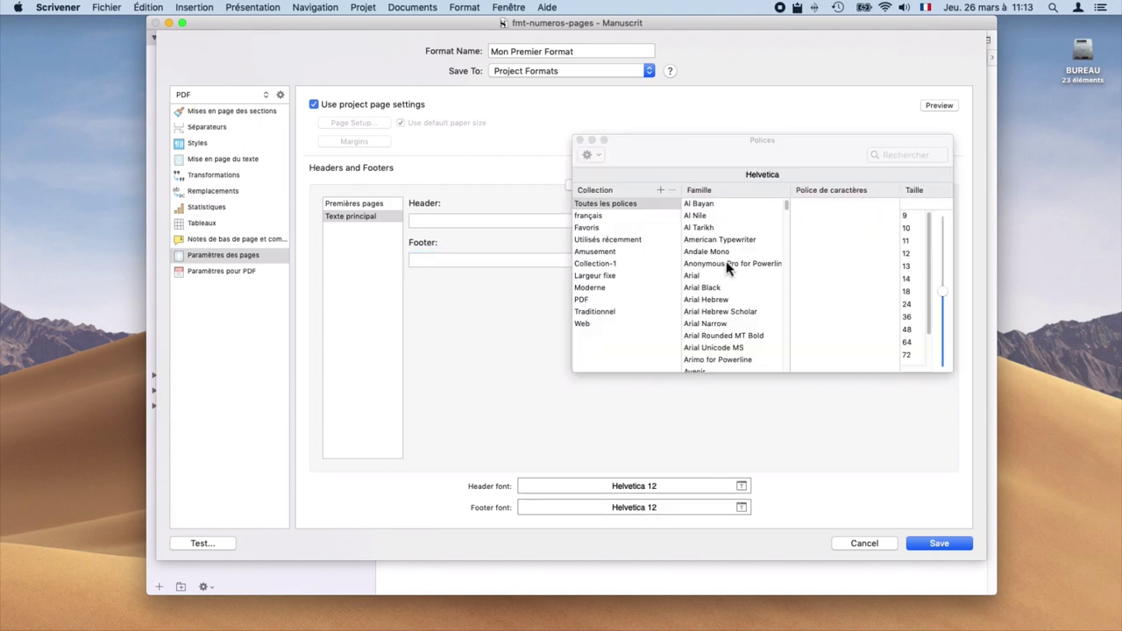
pyautogui.click(702, 288)
pyautogui.click(915, 291)
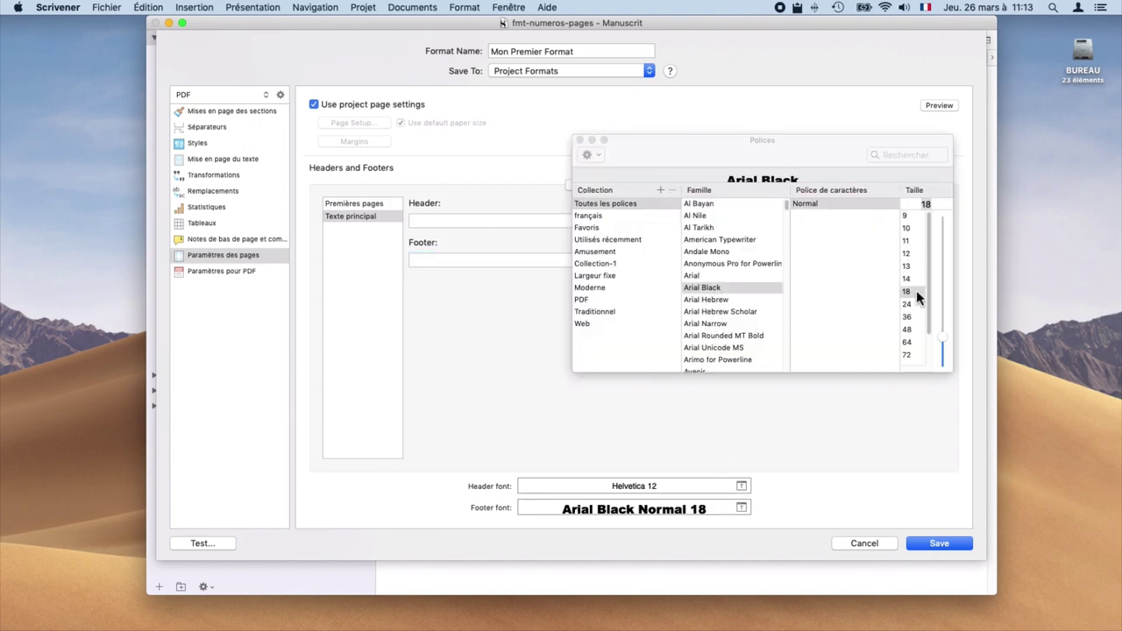
pyautogui.click(579, 140)
# - Test-compile to fmt-numeros-pages.pdf again, check the page numbers' appearance in Aperçu, and close the PDF
pyautogui.click(203, 544)
pyautogui.click(687, 141)
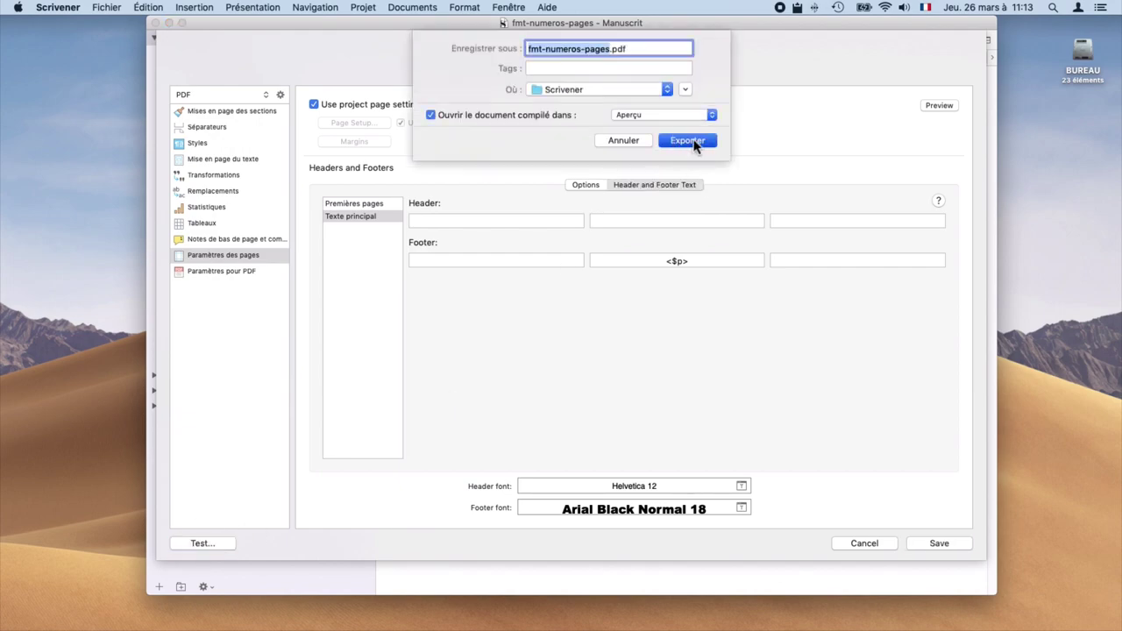
pyautogui.scroll(-20, 692, 307)
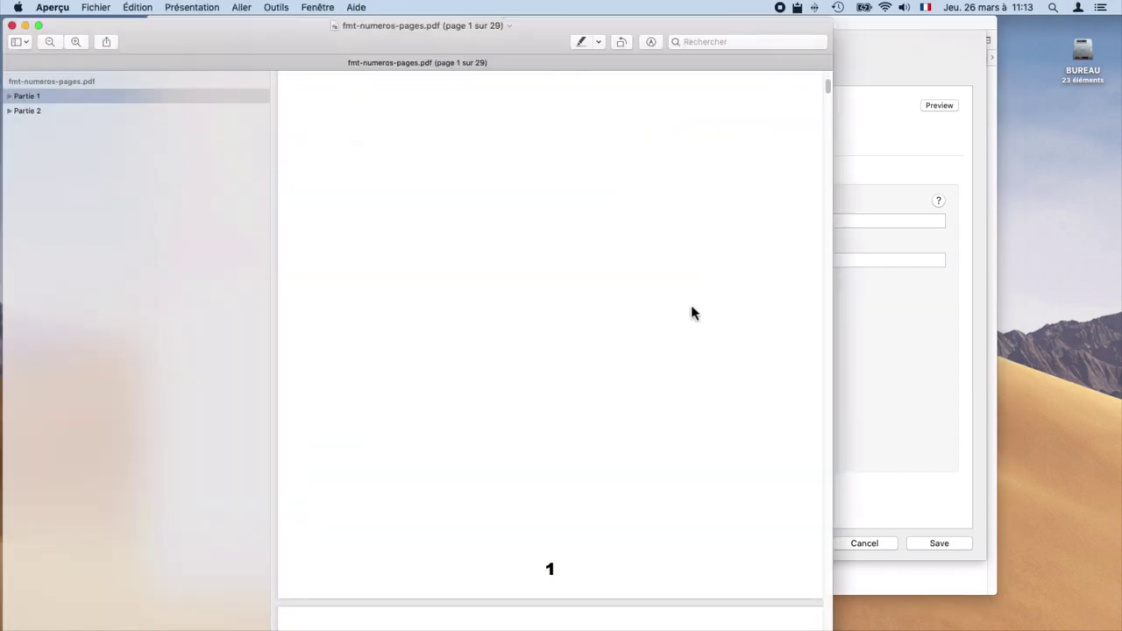
pyautogui.scroll(-5, 692, 308)
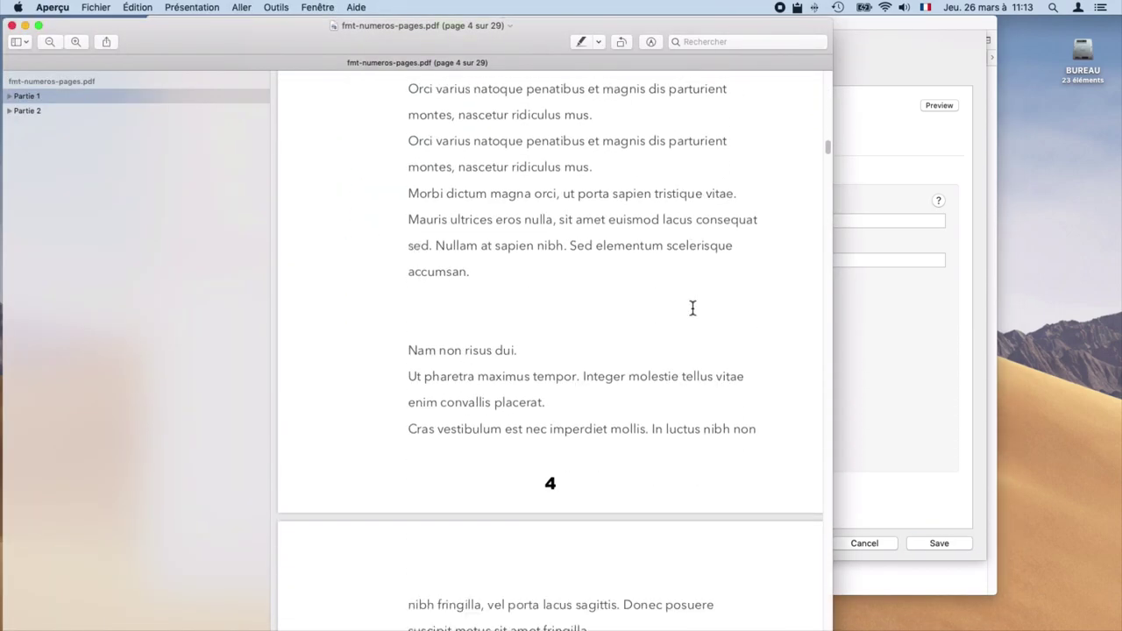
pyautogui.click(11, 25)
# - Save the changes to the compile format Mon Premier Format
pyautogui.click(939, 542)
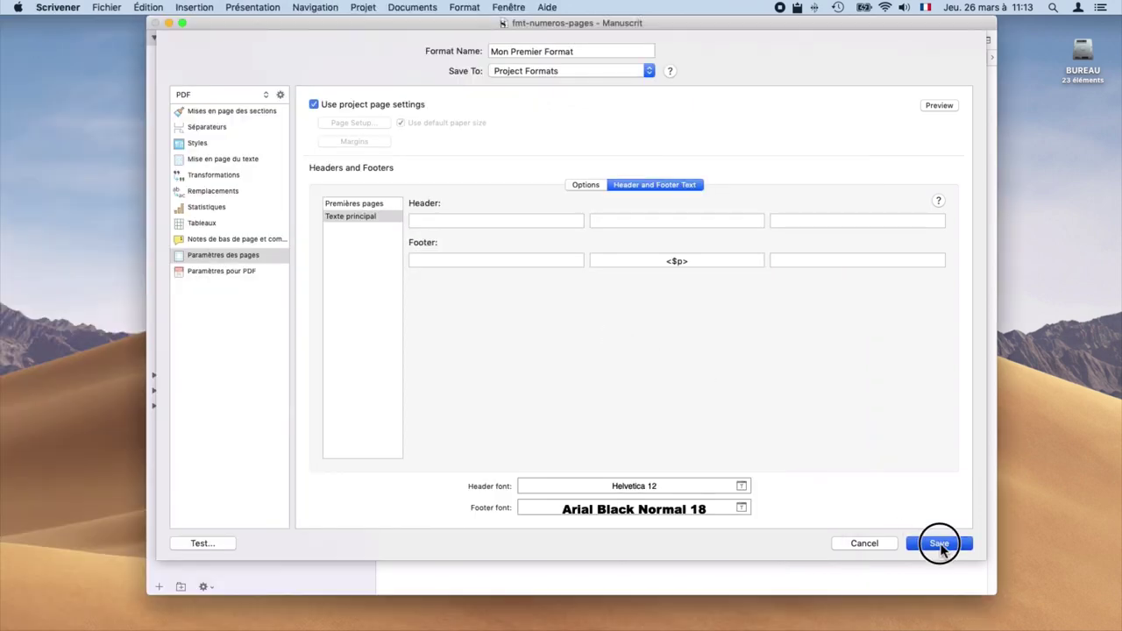
pyautogui.press('Escape')
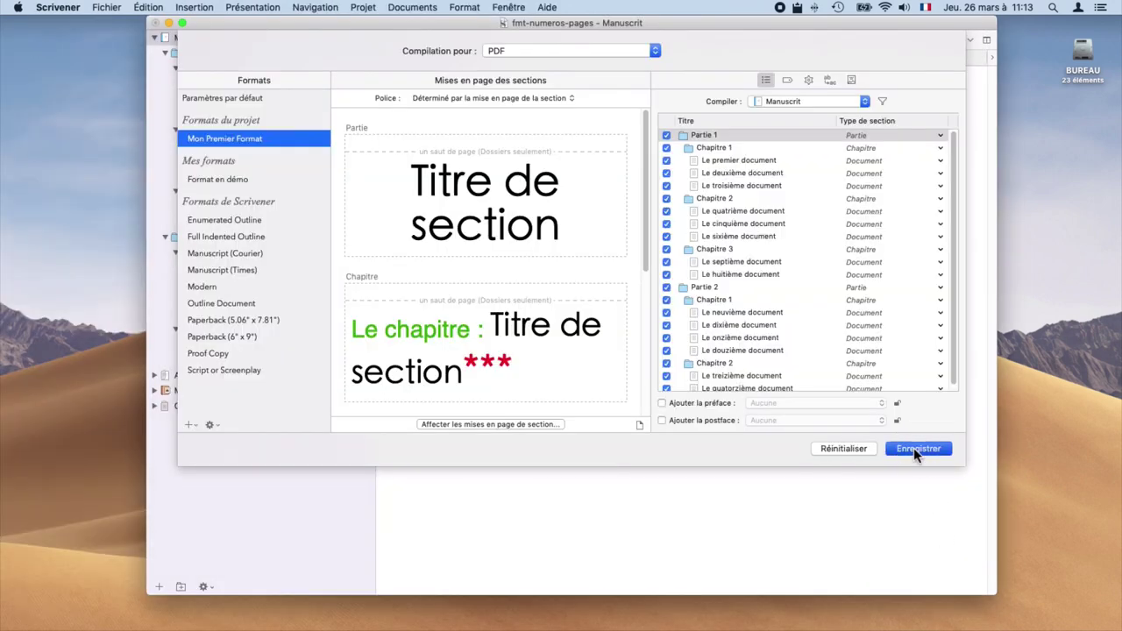
# - Open the BBCode document in the Matériel folder to read the italic, bold and underline tags
pyautogui.click(155, 390)
pyautogui.click(219, 406)
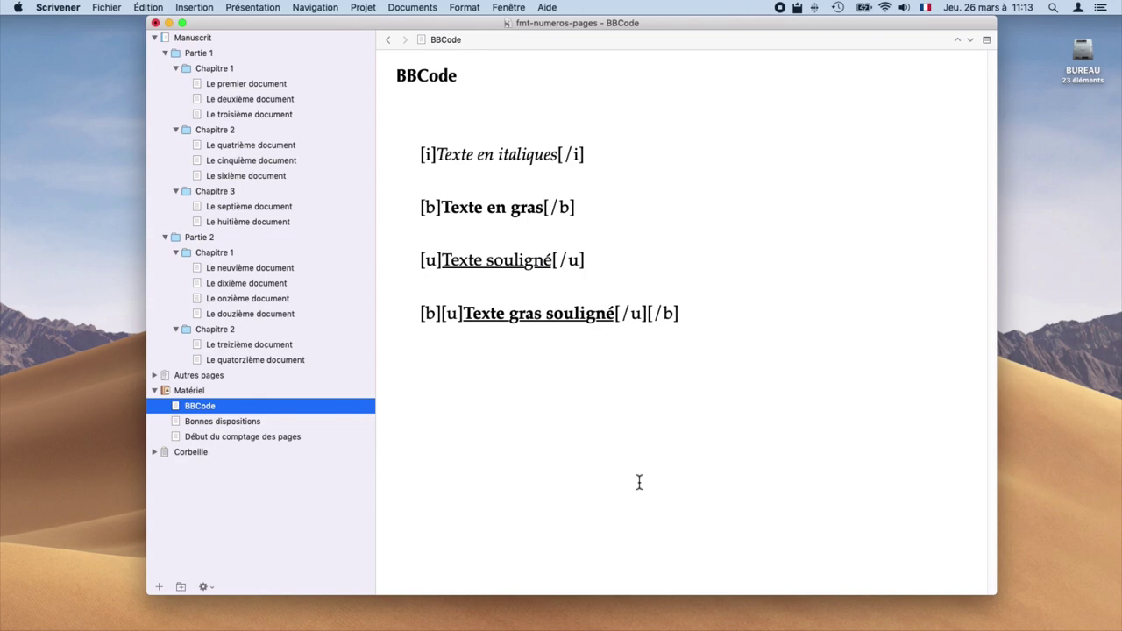
# - Reopen the compile format Mon Premier Format for editing and set its footer font to Arial Gras, size 13
pyautogui.press('super+alt+e')
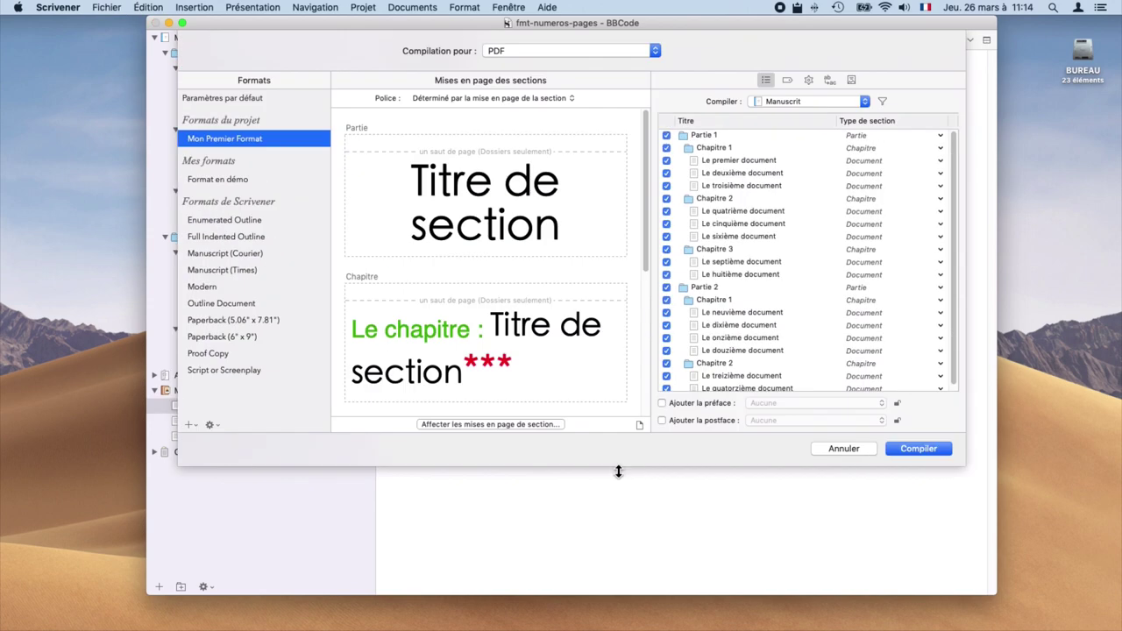
pyautogui.doubleClick(213, 140)
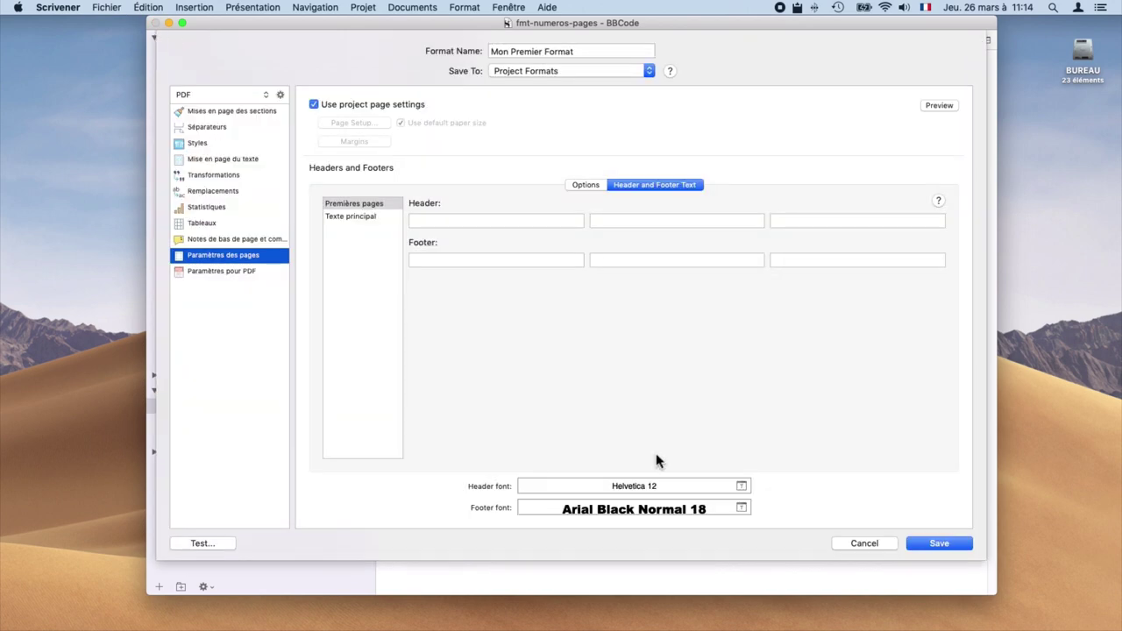
pyautogui.click(742, 508)
pyautogui.click(915, 265)
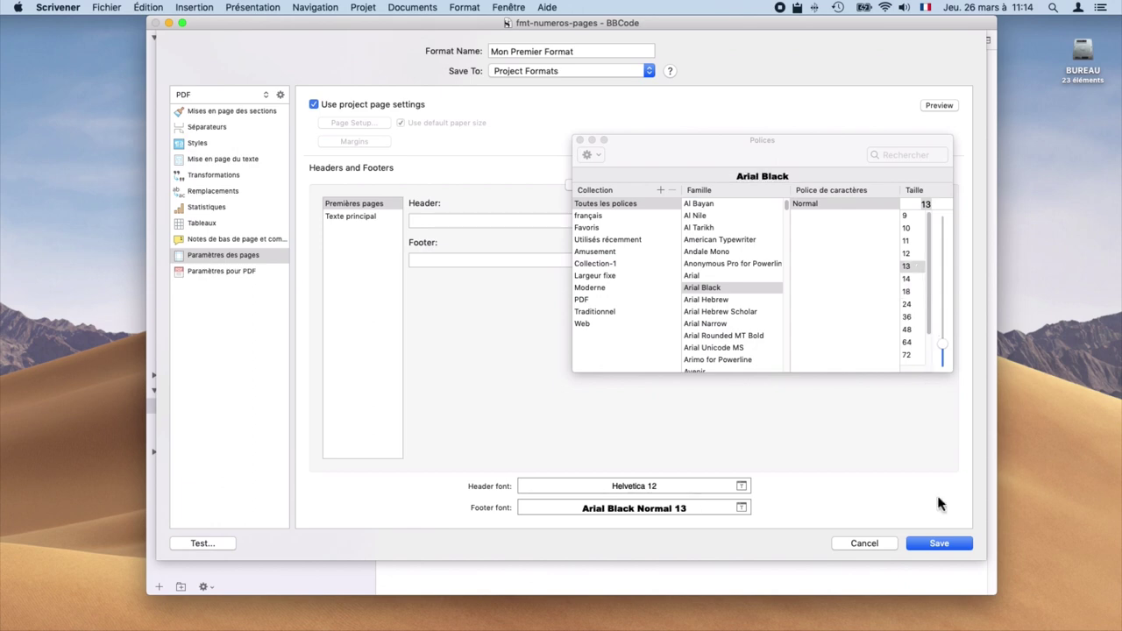
pyautogui.click(711, 276)
pyautogui.click(580, 141)
# - Add a second <$p> placeholder, separated by a space, to the centre footer of Texte principal
pyautogui.click(347, 218)
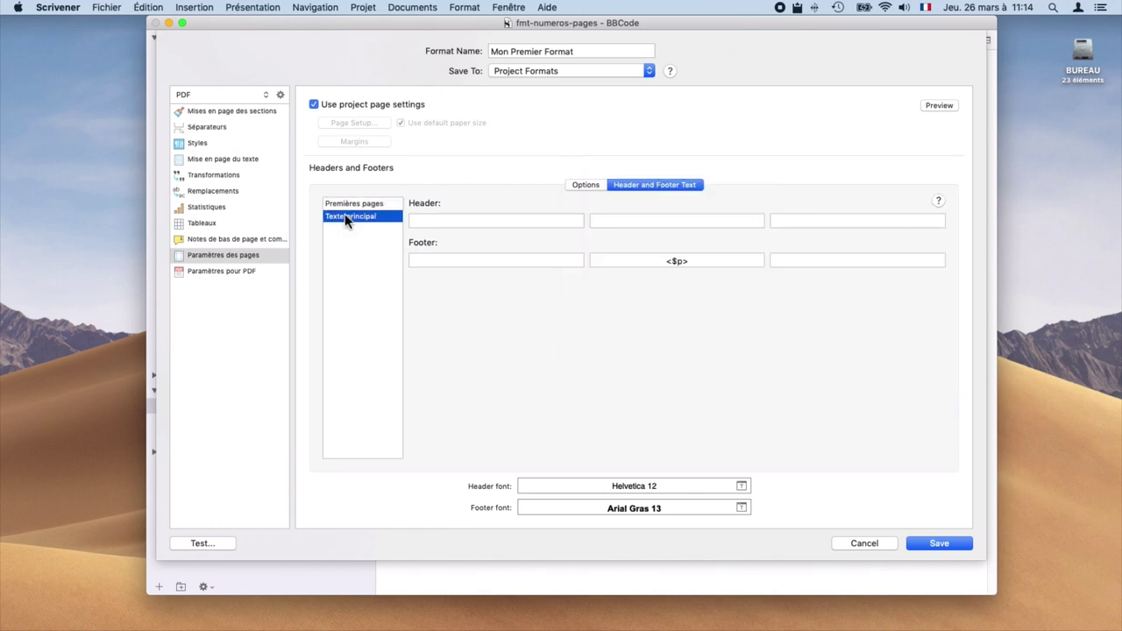
pyautogui.click(704, 262)
pyautogui.write(', <$p>')
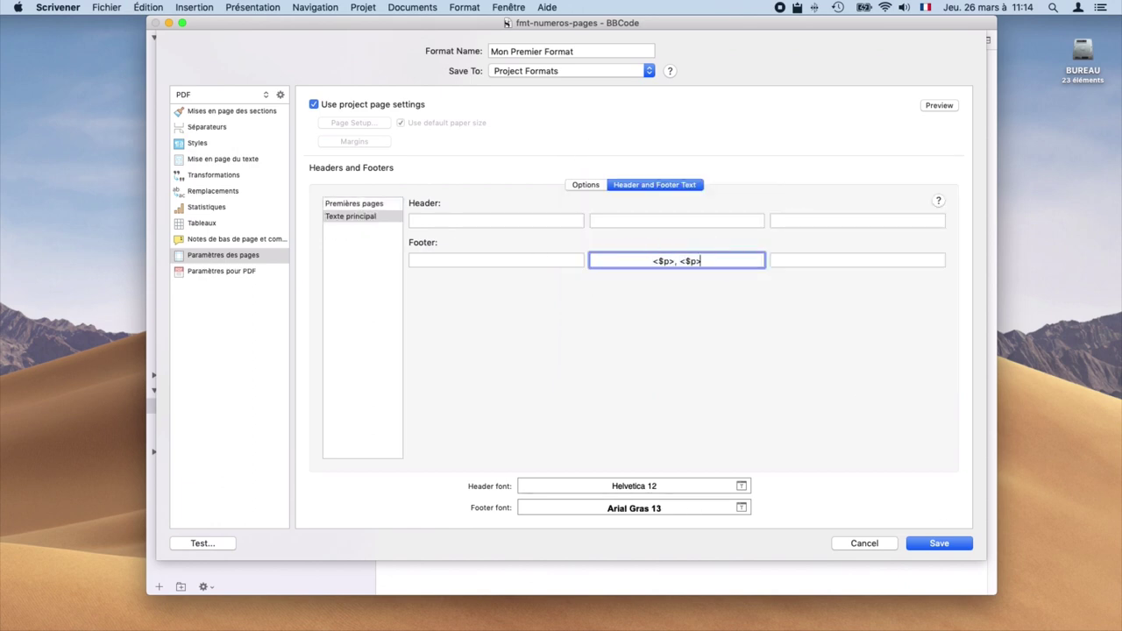
pyautogui.press('Left')
pyautogui.press('Left')
pyautogui.press('Left')
pyautogui.press('Left')
pyautogui.press('Left')
pyautogui.press('BackSpace')
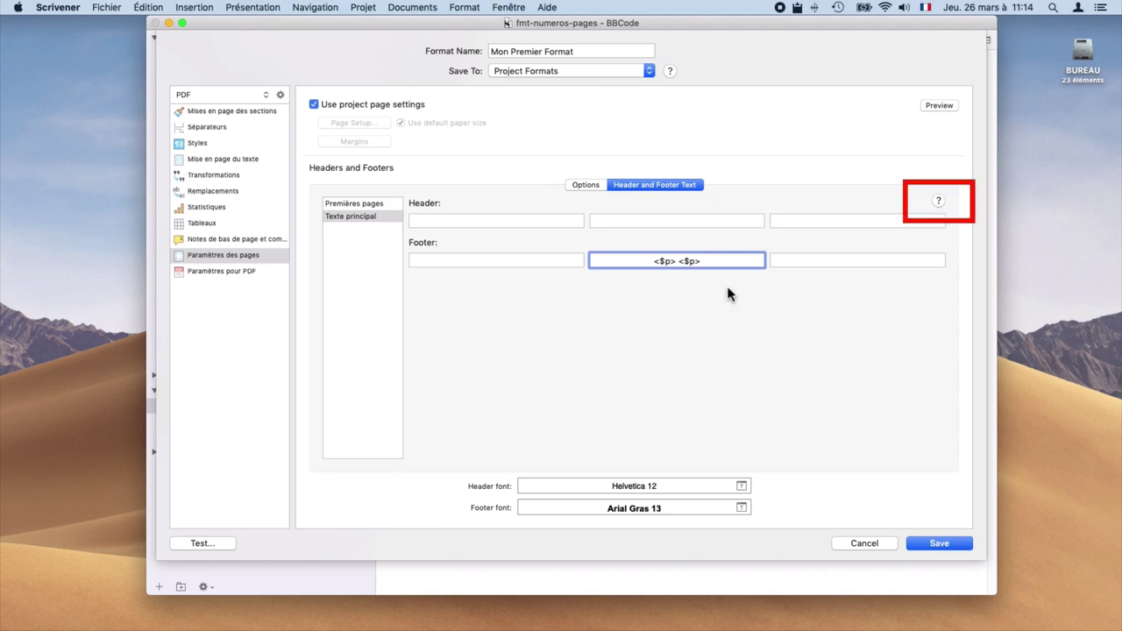
# - Consult the help on header and footer text and surround the first <$p> with double asterisks
pyautogui.click(940, 202)
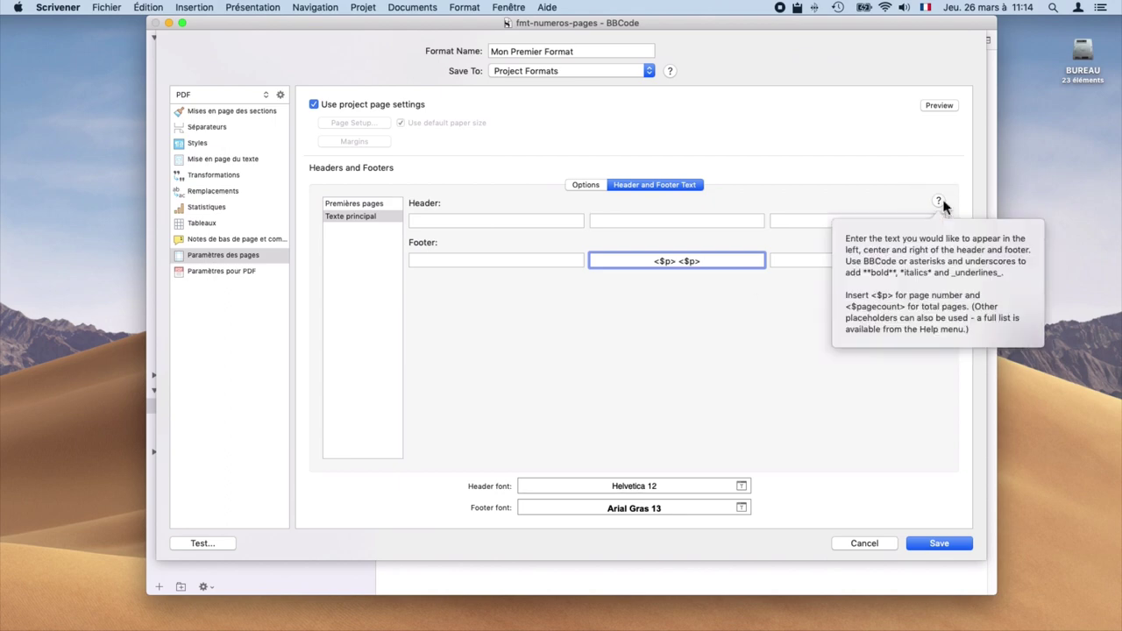
pyautogui.click(745, 301)
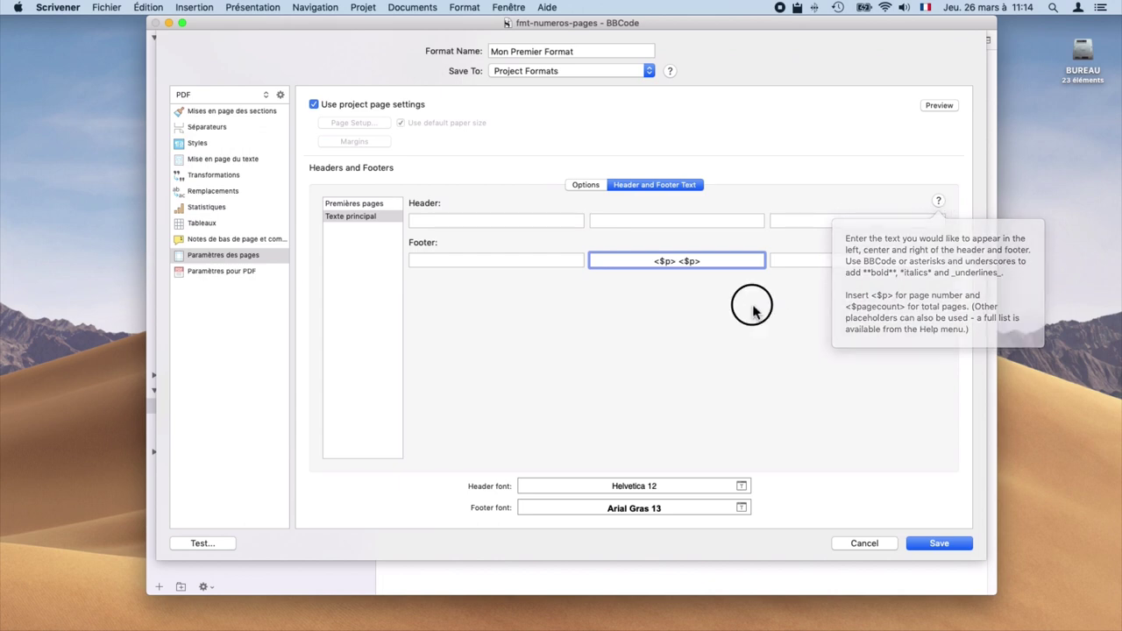
pyautogui.press('super+Left')
pyautogui.write('**')
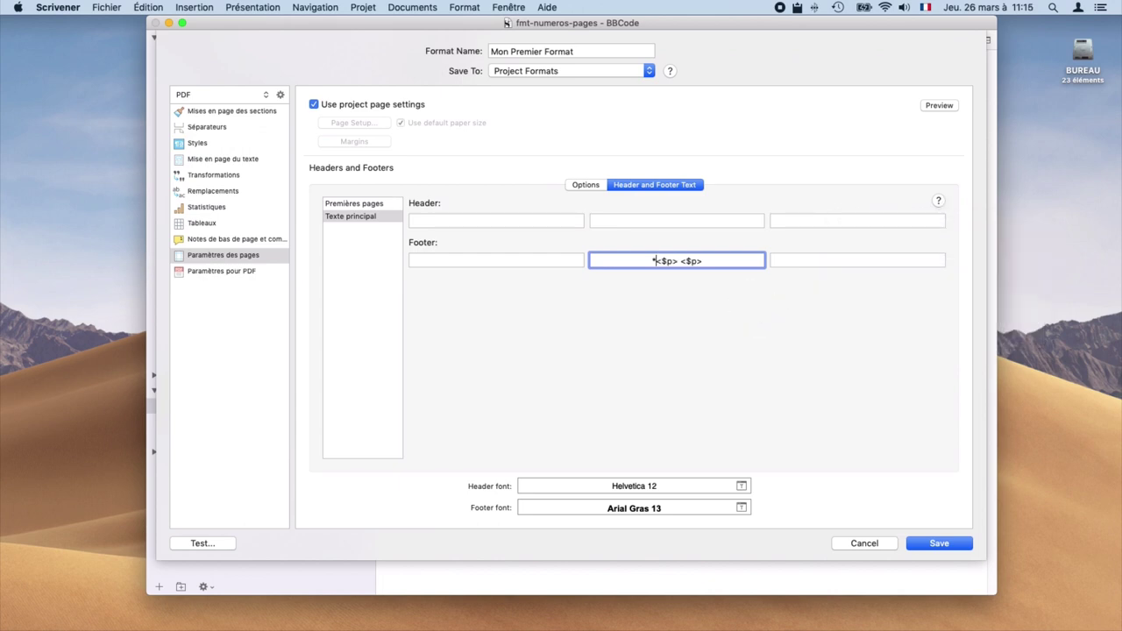
pyautogui.press('Right')
pyautogui.press('Right')
pyautogui.press('Right')
pyautogui.press('Right')
pyautogui.write('**')
# - Test-compile to fmt-numeros-pages.pdf, check how the double asterisks affect the page number in Aperçu, and quit Aperçu
pyautogui.click(211, 543)
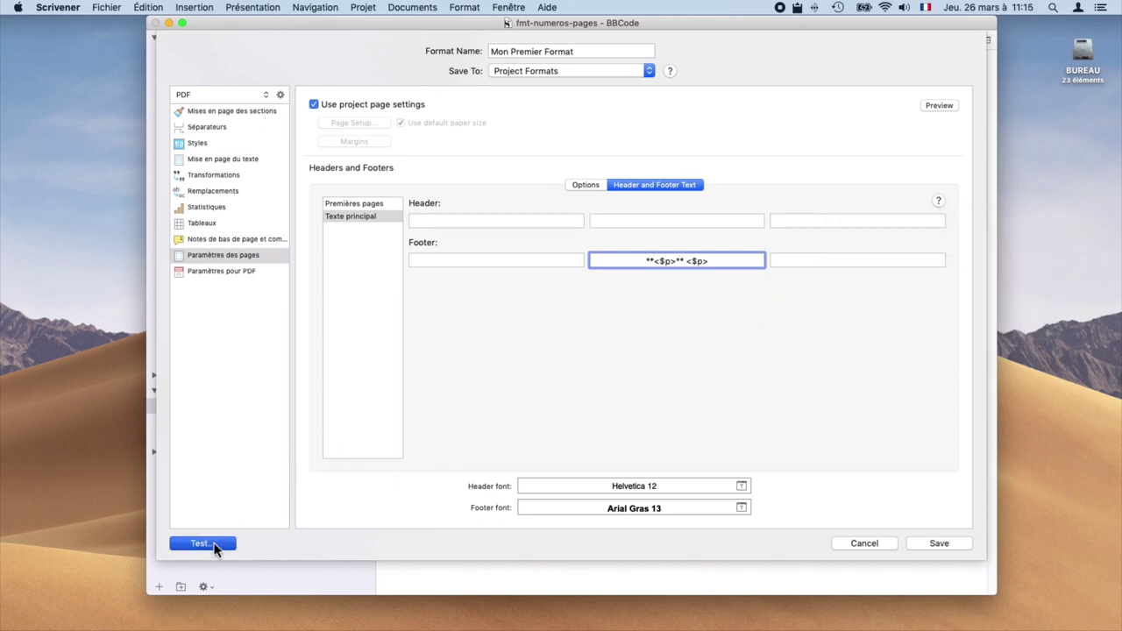
pyautogui.click(688, 138)
pyautogui.scroll(-5, 651, 230)
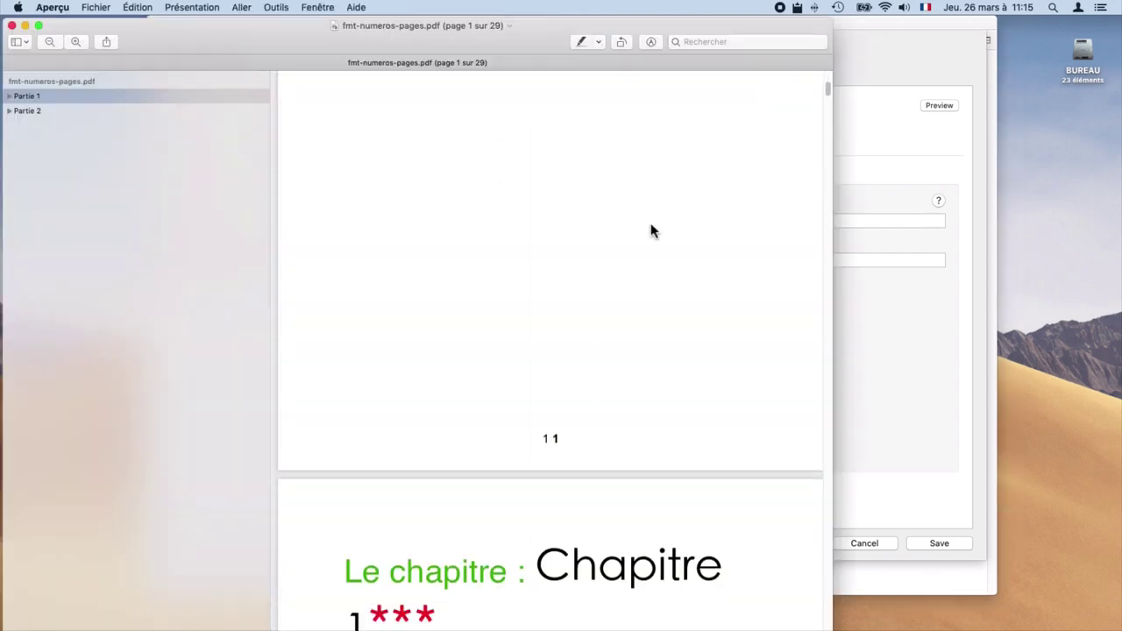
pyautogui.press('super+q')
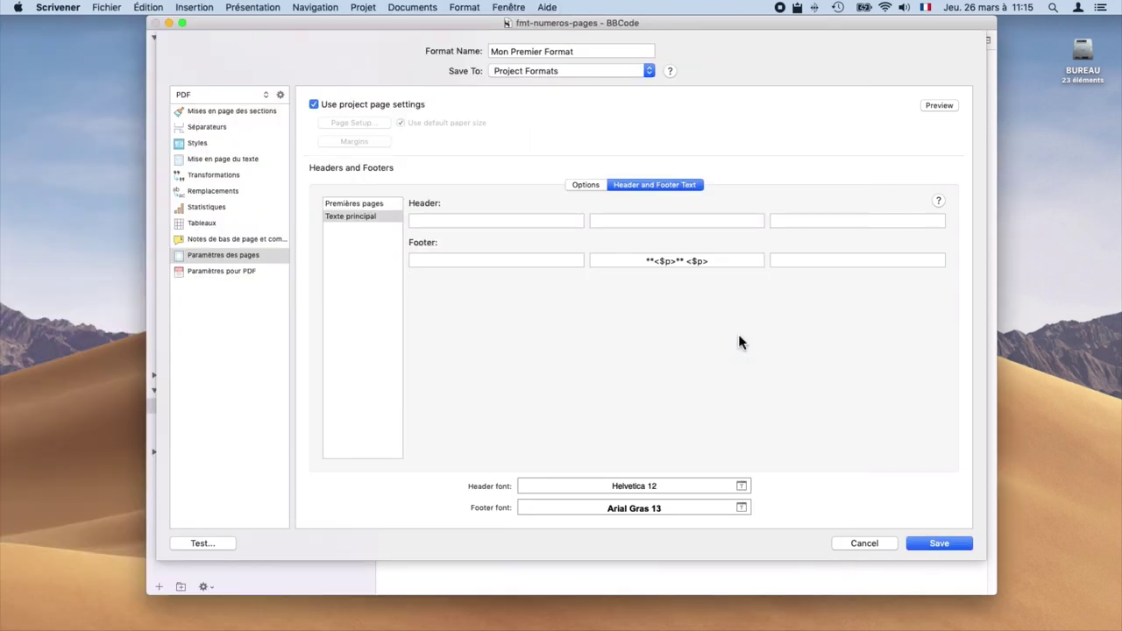
# - Reduce the markup around the first <$p> to a single asterisk on each side
pyautogui.click(691, 260)
pyautogui.press('BackSpace')
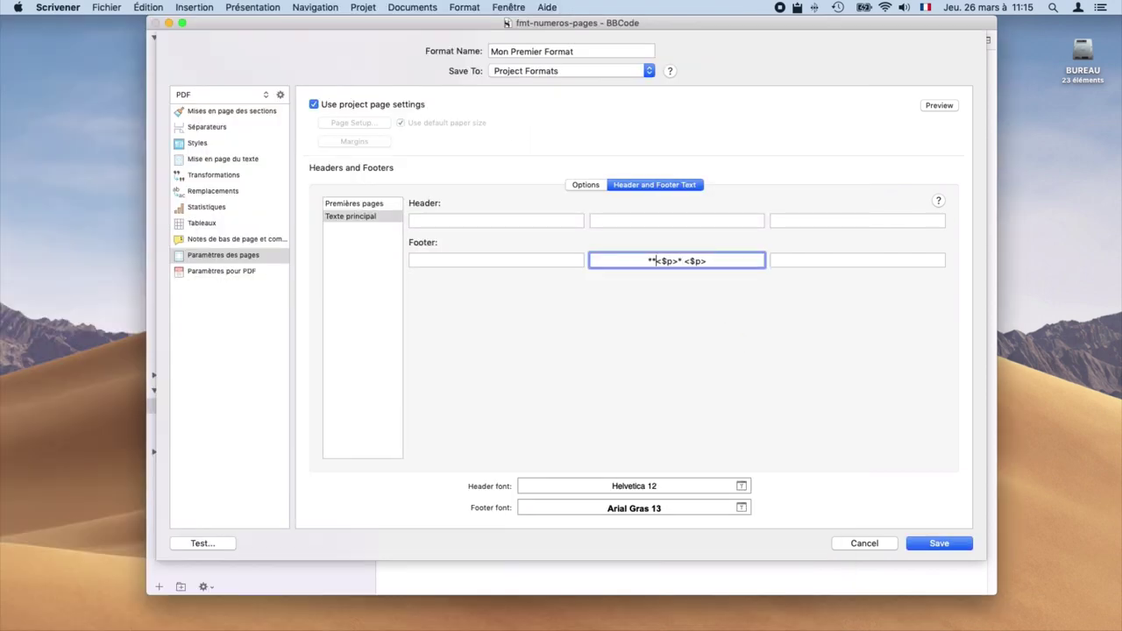
pyautogui.press('Left')
pyautogui.press('Left')
pyautogui.press('Left')
pyautogui.press('Left')
pyautogui.press('Left')
pyautogui.press('BackSpace')
# - Test-compile over fmt-numeros-pages.pdf, check how the single asterisks affect the page number in Aperçu, and quit Aperçu
pyautogui.click(202, 543)
pyautogui.click(688, 139)
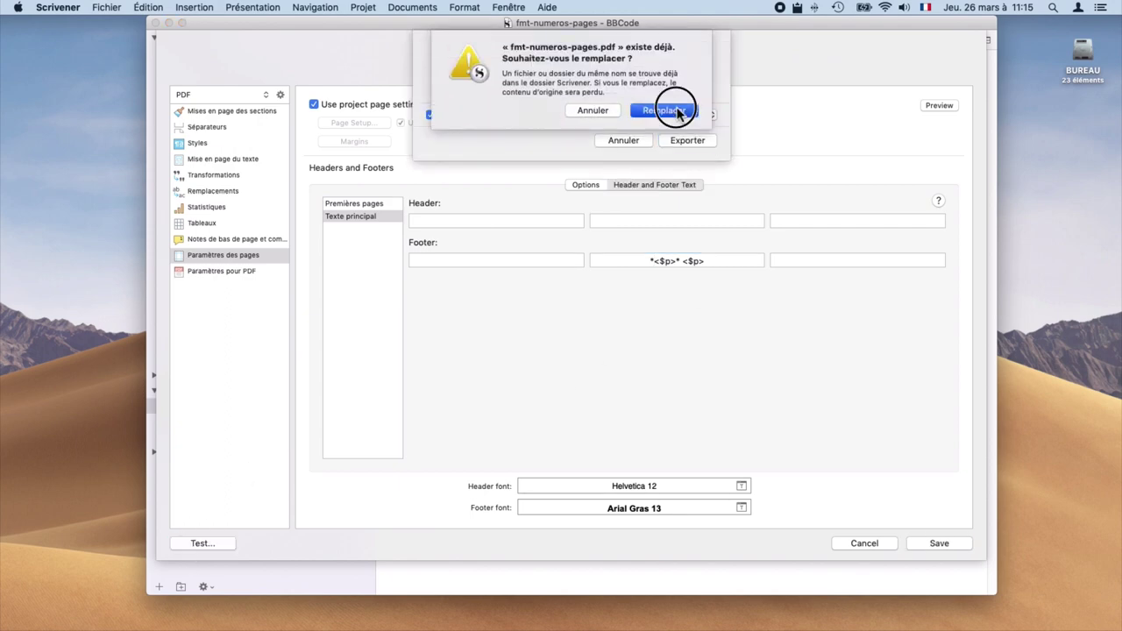
pyautogui.click(664, 111)
pyautogui.scroll(-2, 701, 352)
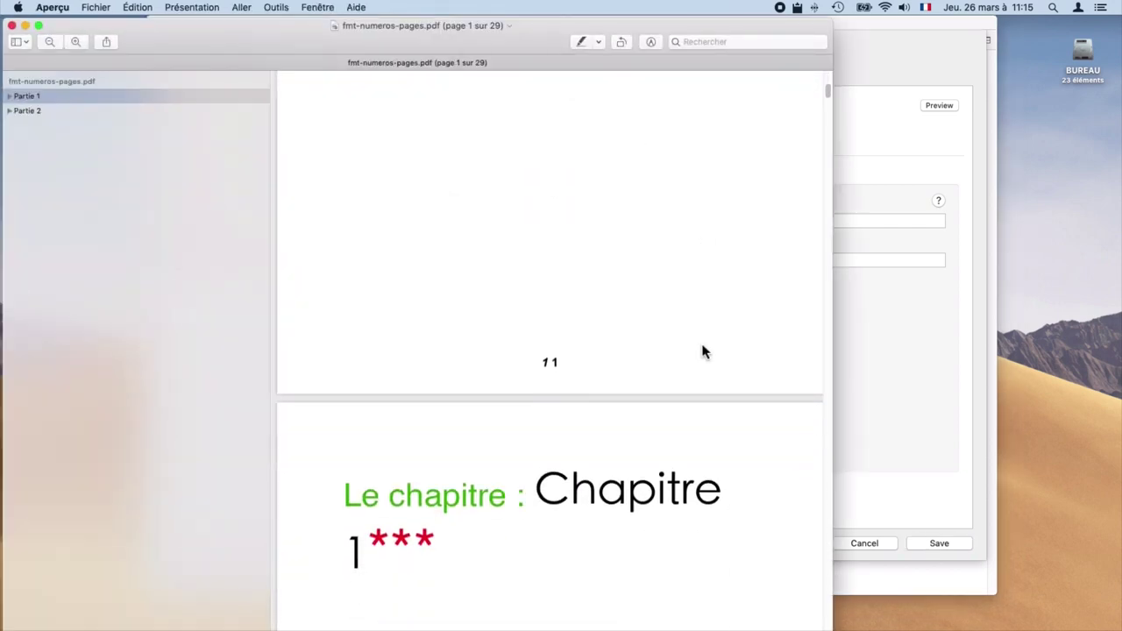
pyautogui.press('super+q')
# - Replace the asterisks around the first <$p> with underscores and check a test compile of fmt-numeros-pages.pdf in Aperçu
pyautogui.press('BackSpace')
pyautogui.write('_')
pyautogui.click(203, 543)
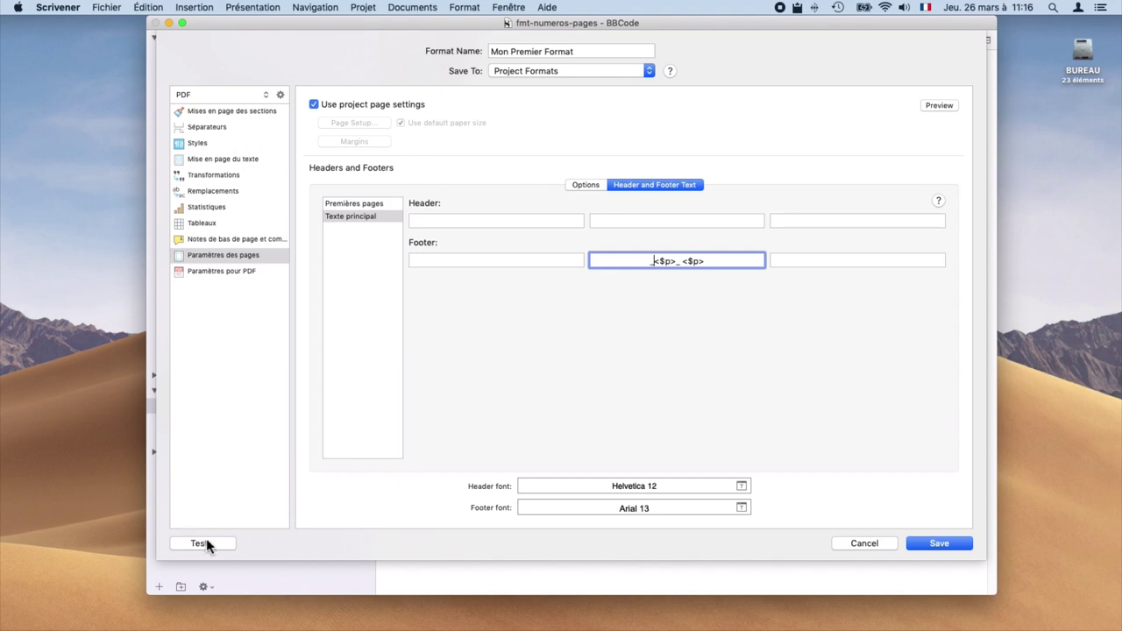
pyautogui.click(684, 140)
pyautogui.click(663, 110)
pyautogui.scroll(-10, 564, 281)
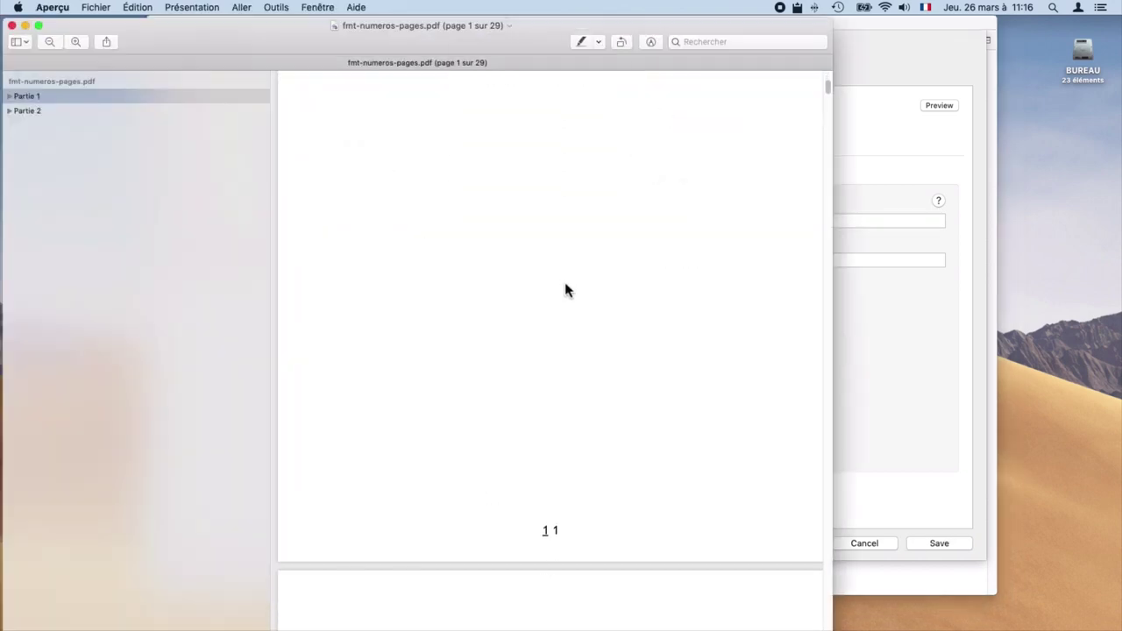
pyautogui.press('super+q')
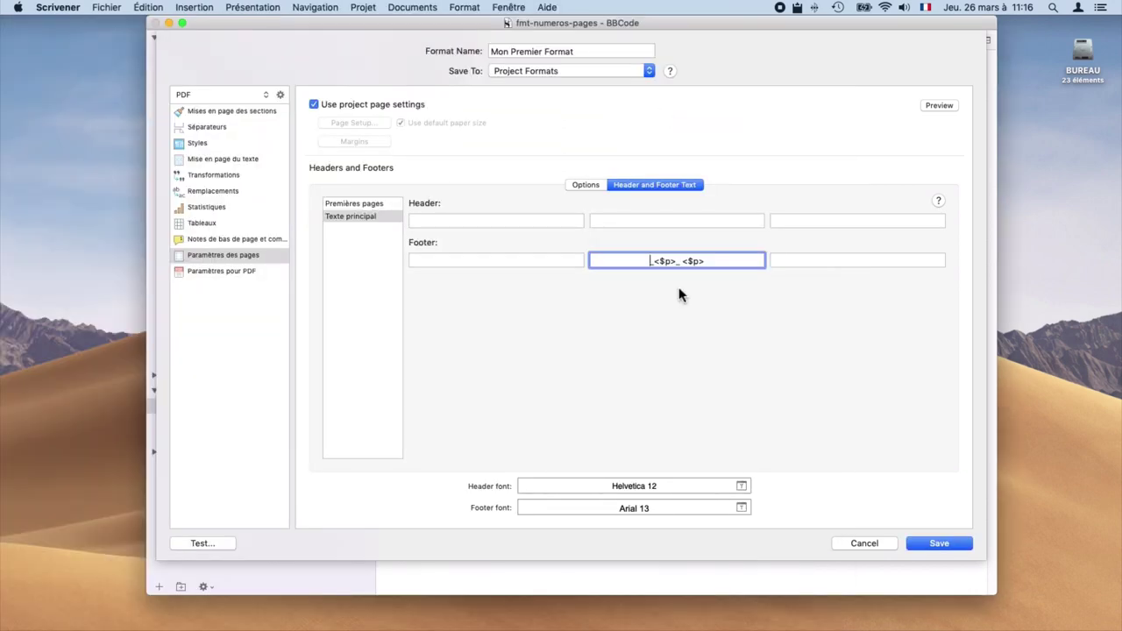
# - Change the first placeholder to **_*<$p>*_** and check the combined styling in a test compile of fmt-numeros-pages.pdf
pyautogui.write('**_*<$p>*_**')
pyautogui.click(202, 544)
pyautogui.click(692, 141)
pyautogui.click(663, 112)
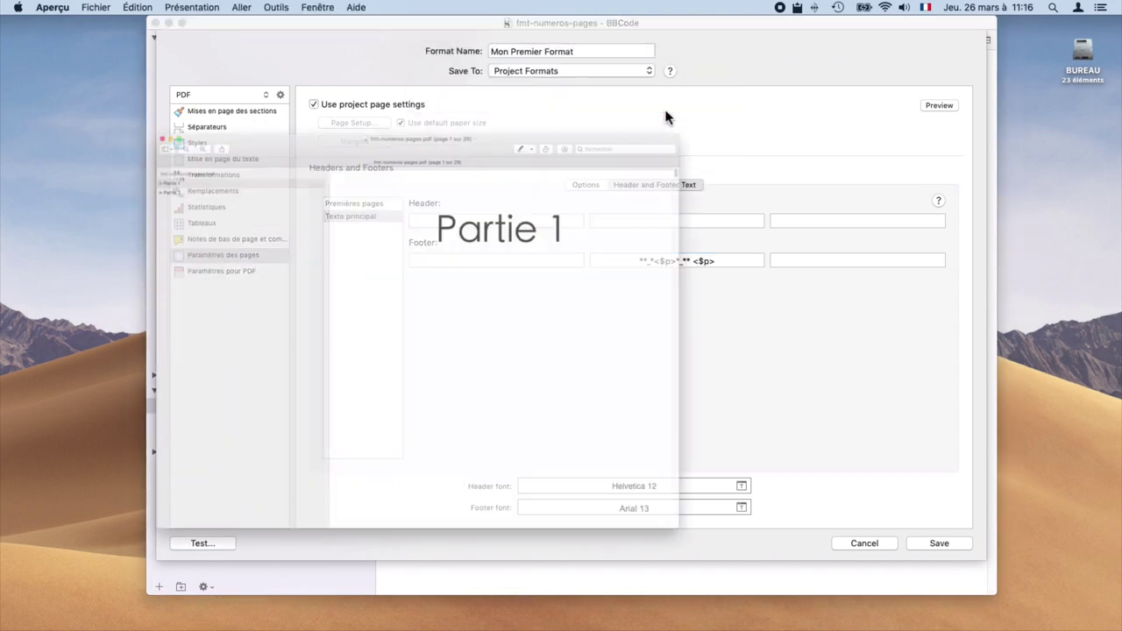
pyautogui.scroll(-8, 692, 353)
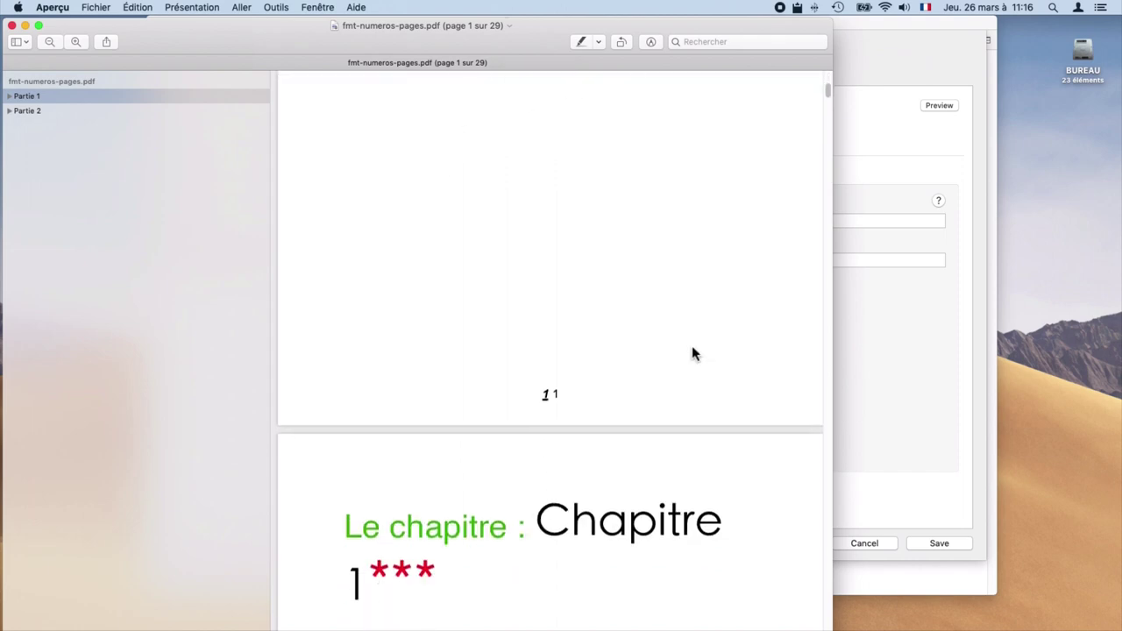
pyautogui.press('super+q')
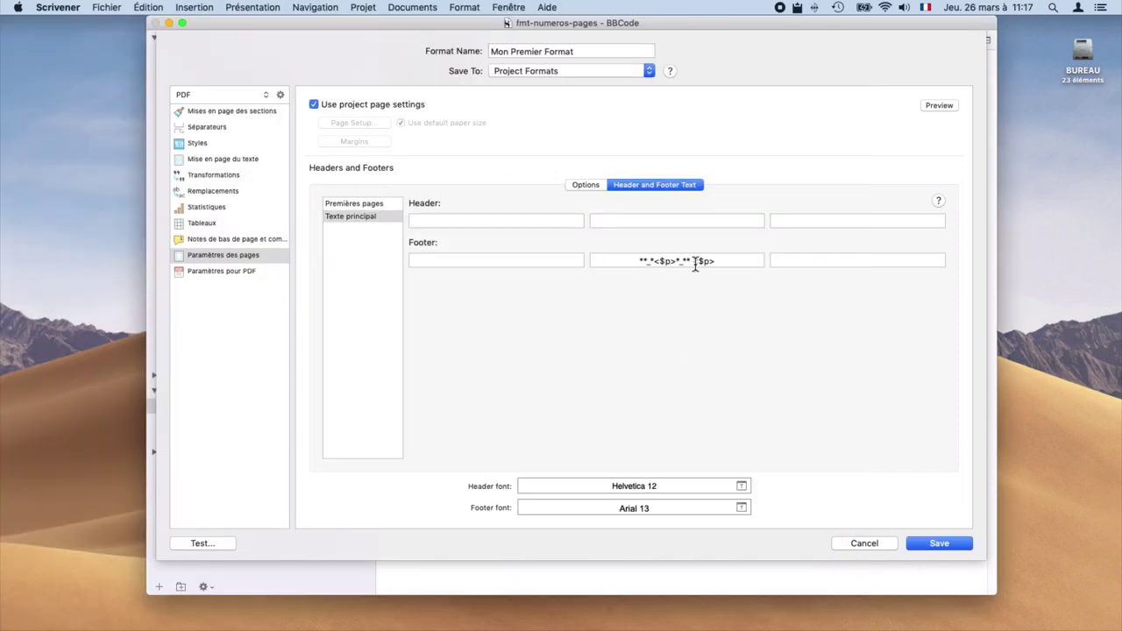
# - Delete the styled placeholder so the centre footer holds only <$p>, and save the compile format and compile settings
pyautogui.moveTo(699, 260); pyautogui.dragTo(612, 265)
pyautogui.press('BackSpace')
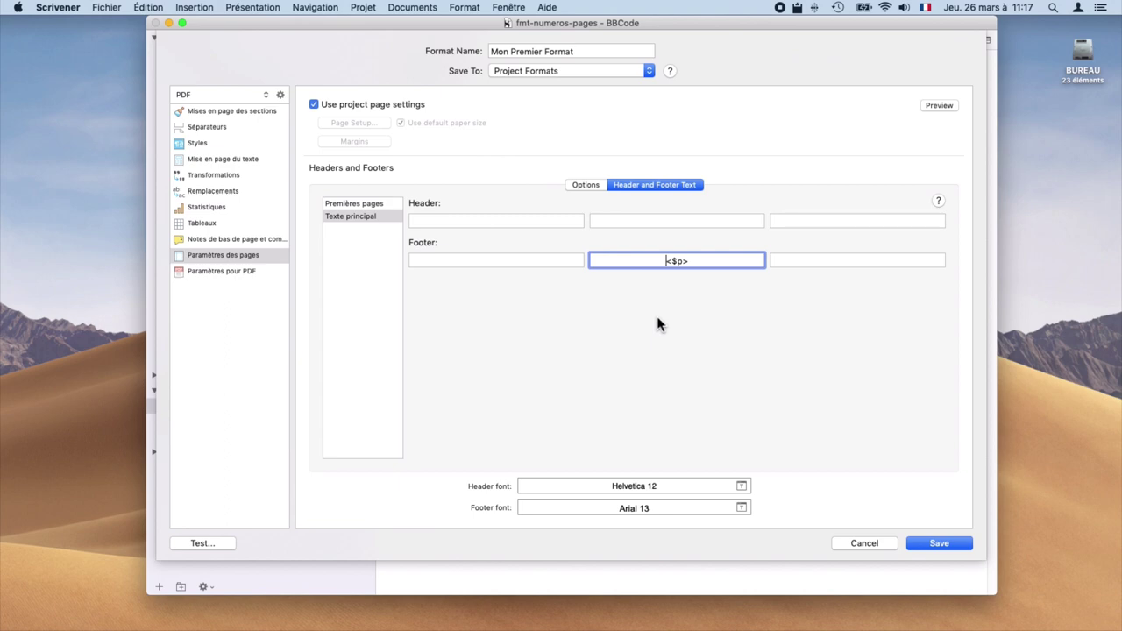
pyautogui.click(939, 544)
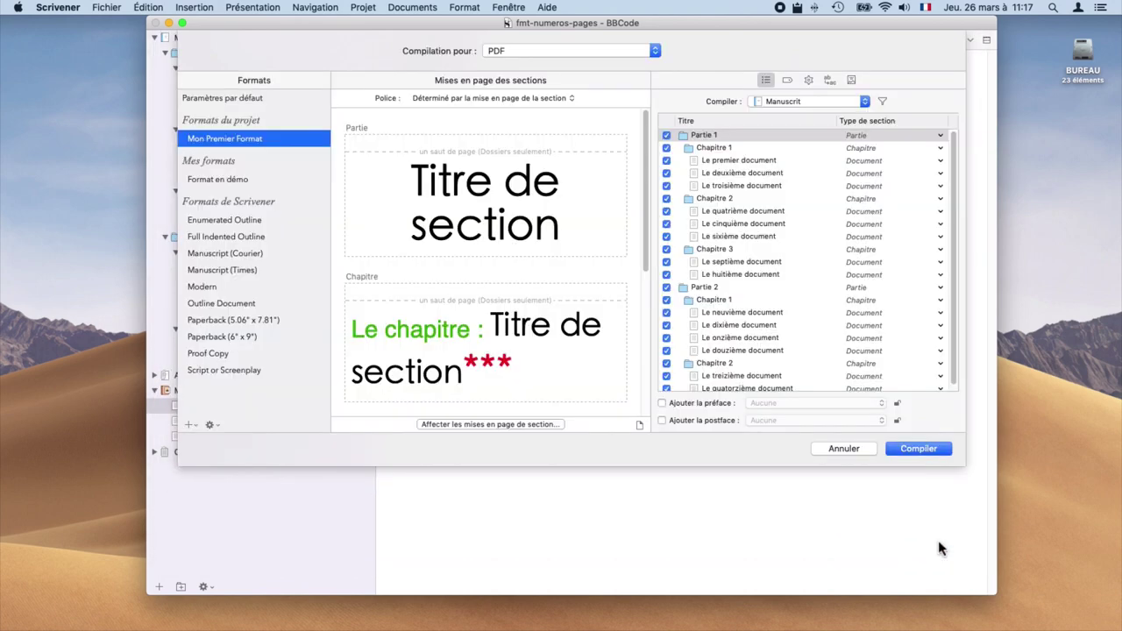
pyautogui.click(919, 449)
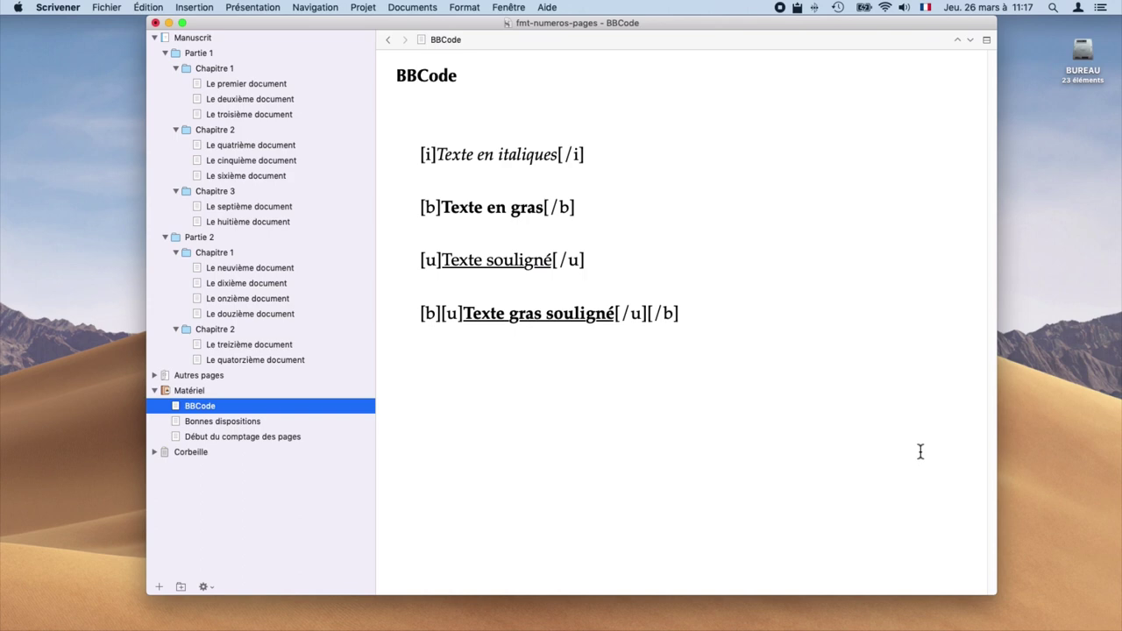
# - Collapse Matériel and examine the contents of the Préface and Postface folders under Autres pages
pyautogui.click(155, 390)
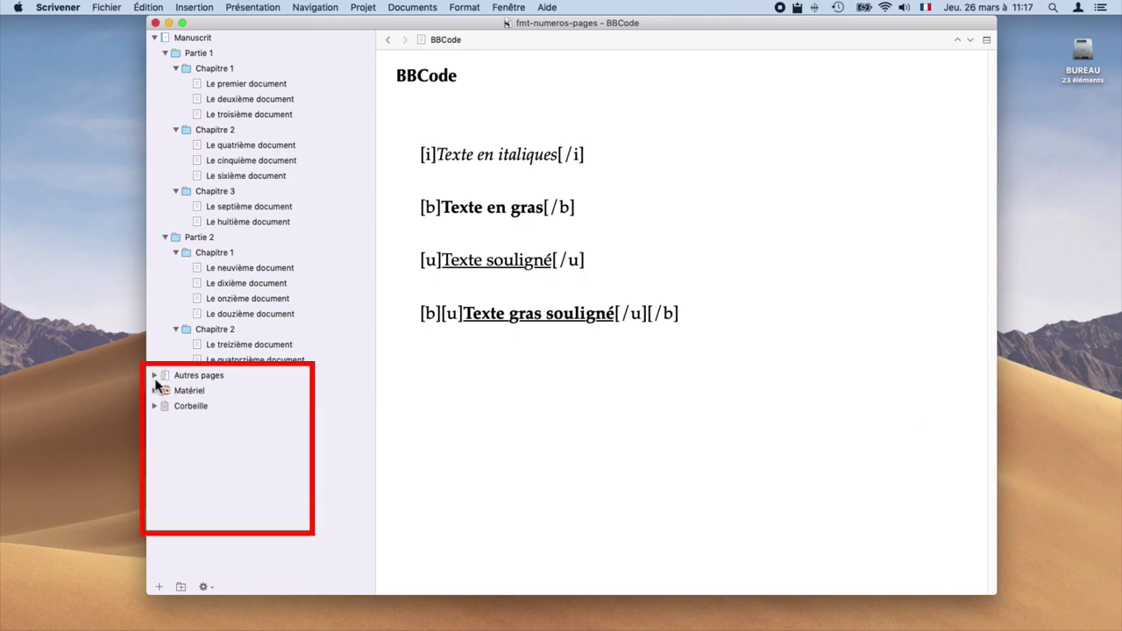
pyautogui.click(155, 375)
pyautogui.click(165, 390)
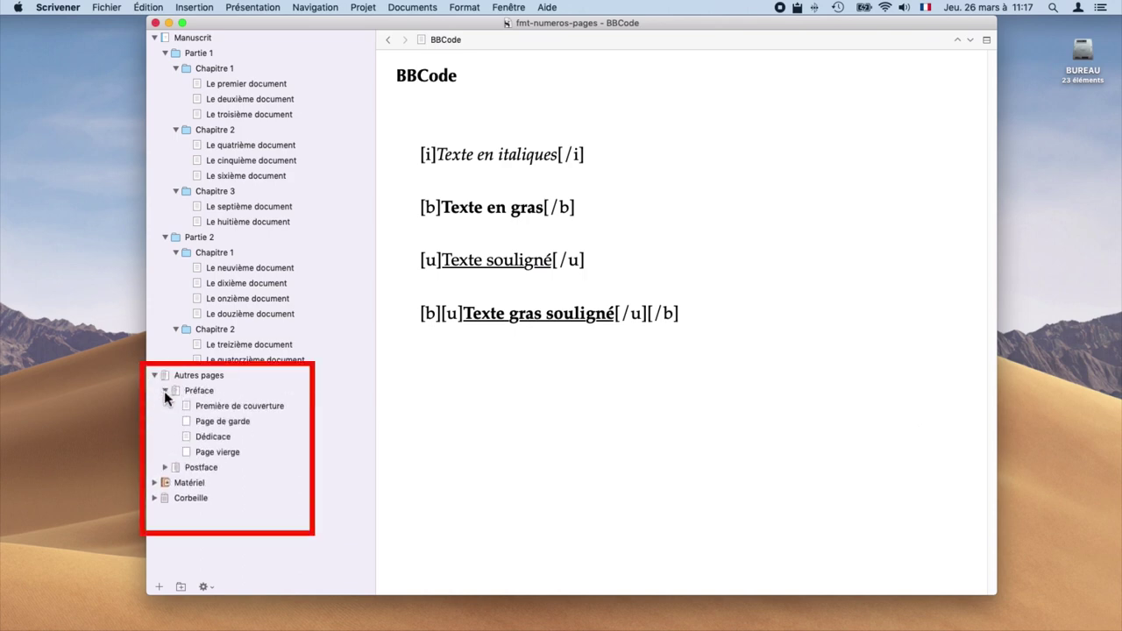
pyautogui.click(164, 467)
pyautogui.click(165, 467)
pyautogui.click(165, 390)
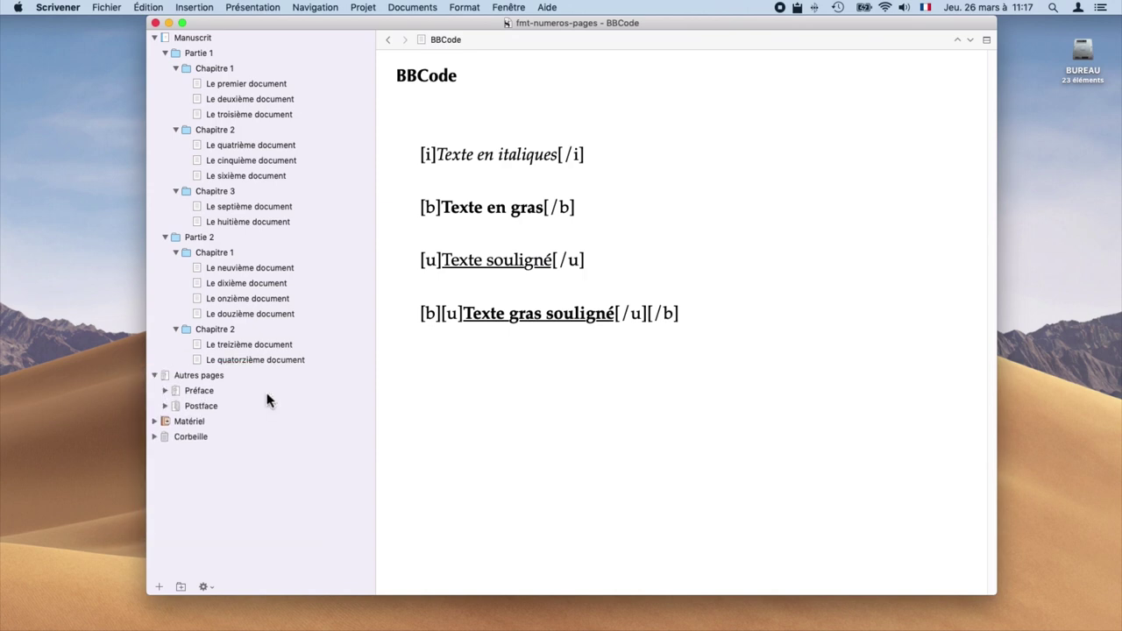
# - Include front and back matter in the compile, using the Préface folder as preface and the Postface folder as postface
pyautogui.press('super+alt+e')
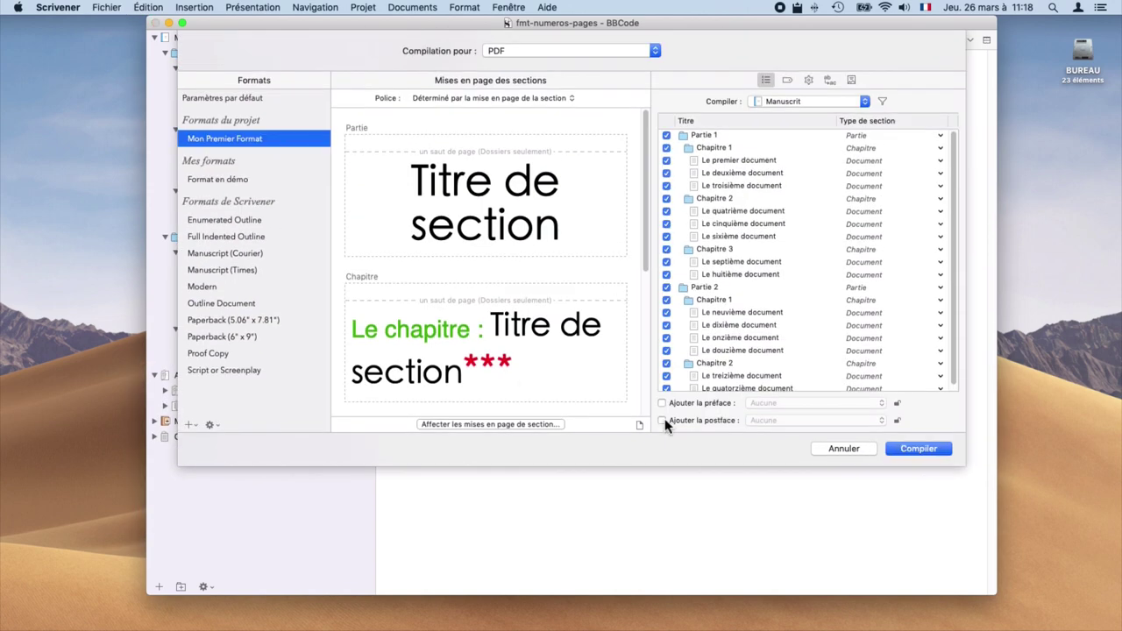
pyautogui.click(662, 404)
pyautogui.click(697, 425)
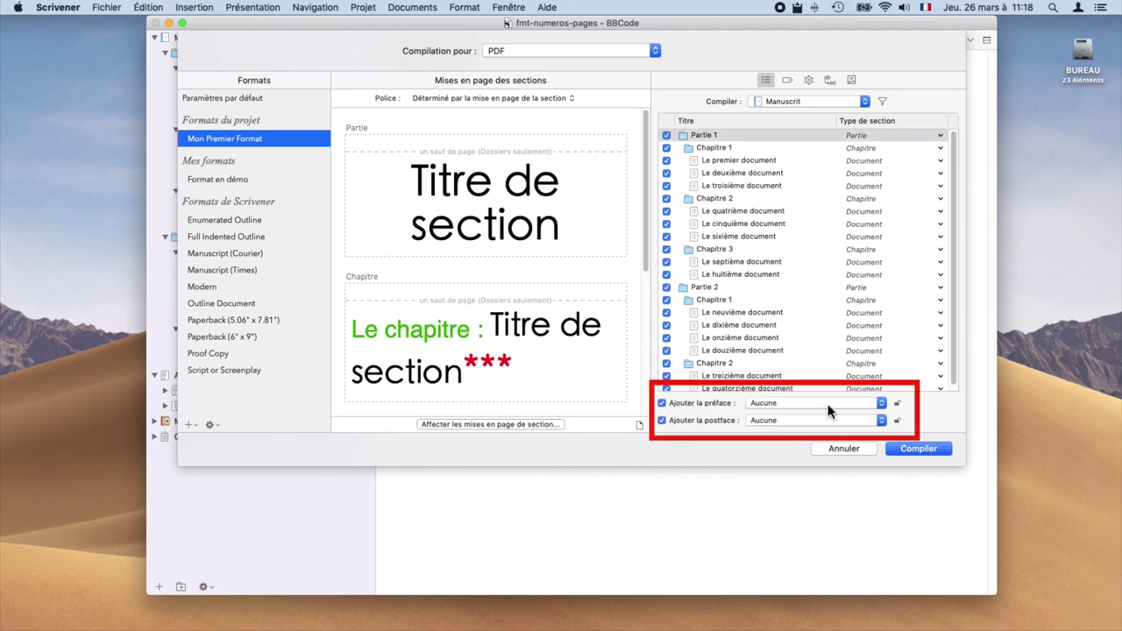
pyautogui.click(832, 405)
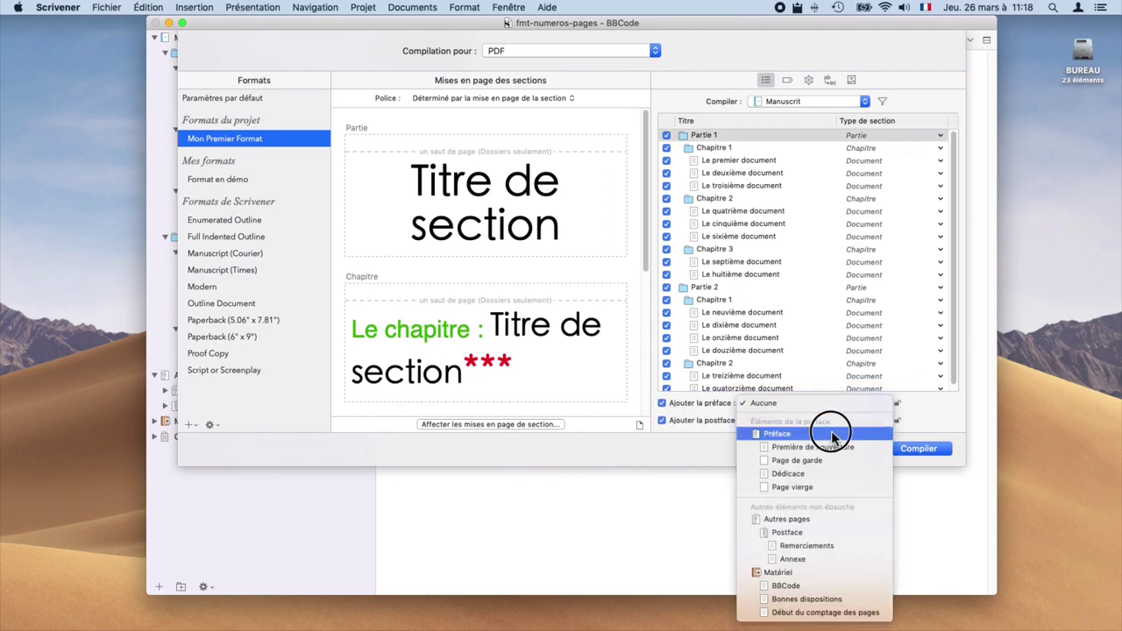
pyautogui.click(831, 431)
pyautogui.click(812, 421)
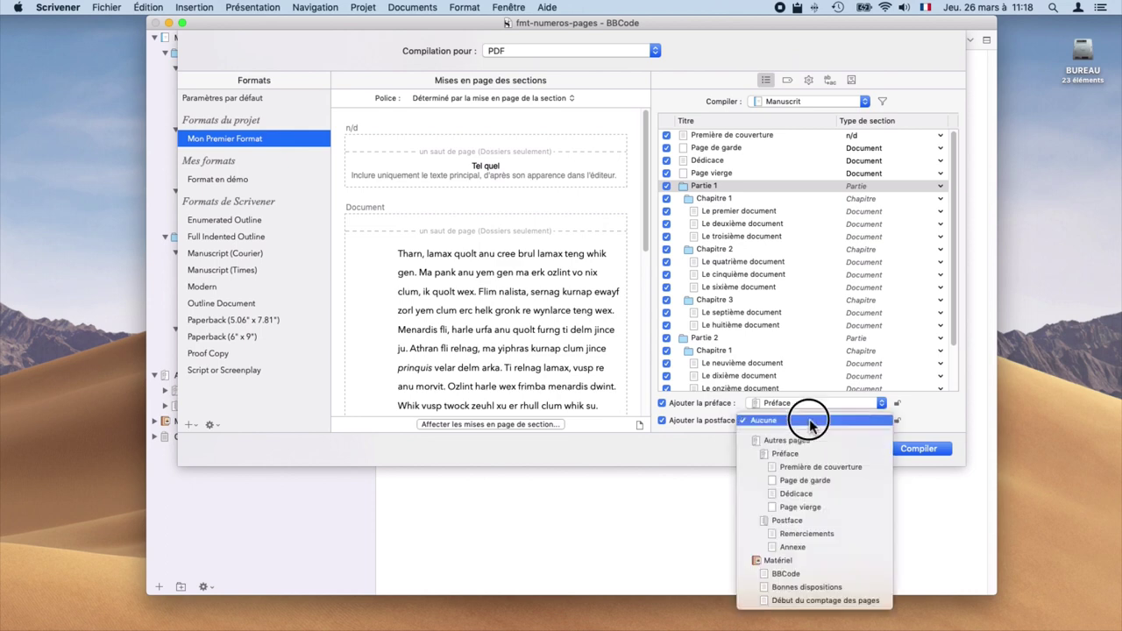
pyautogui.click(820, 521)
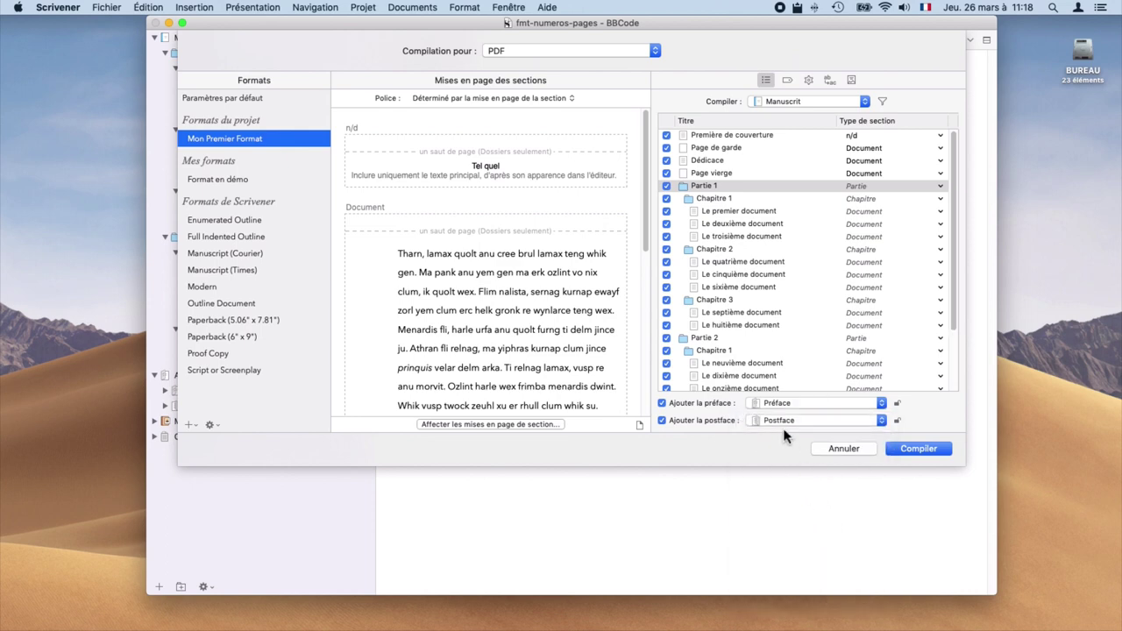
# - Turn off different headers and footers on first pages in Mon Premier Format's page settings
pyautogui.doubleClick(226, 138)
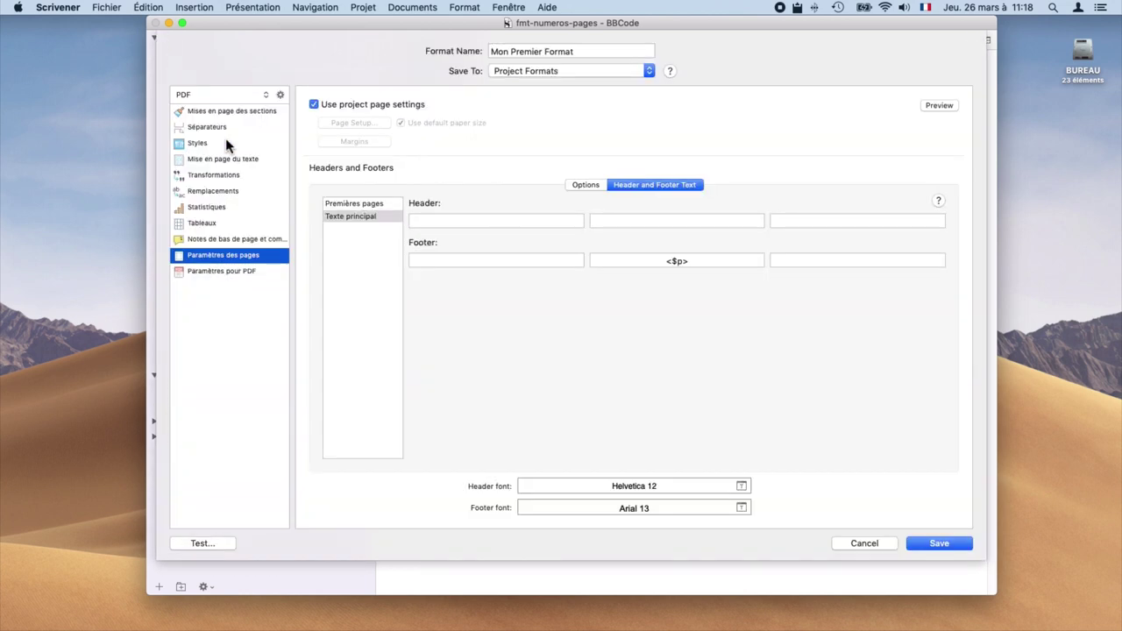
pyautogui.click(594, 186)
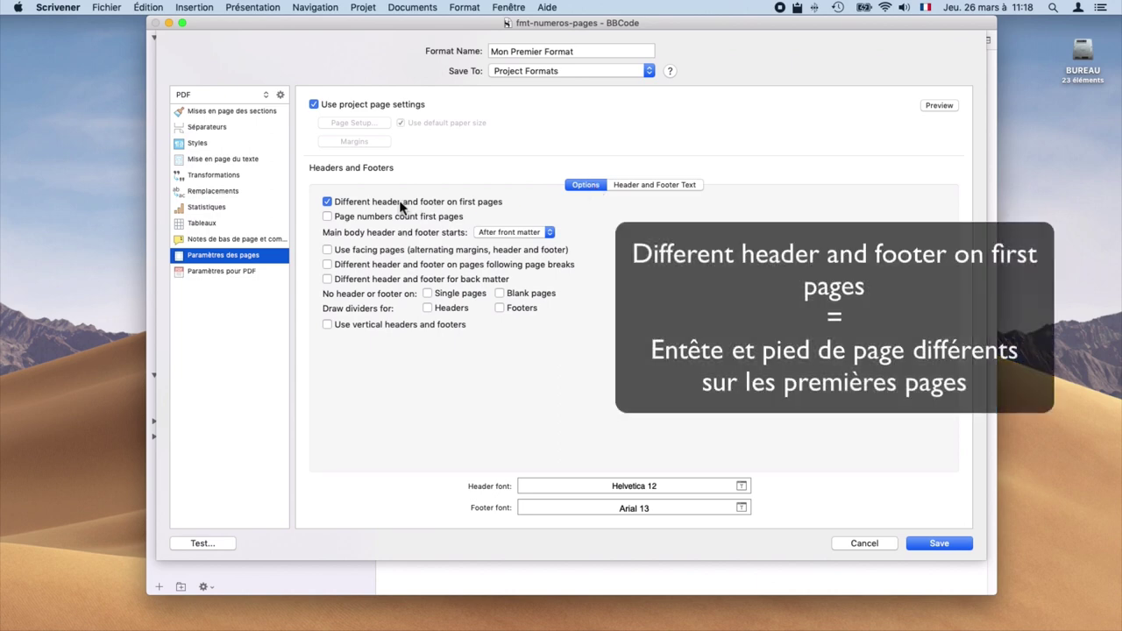
pyautogui.click(400, 205)
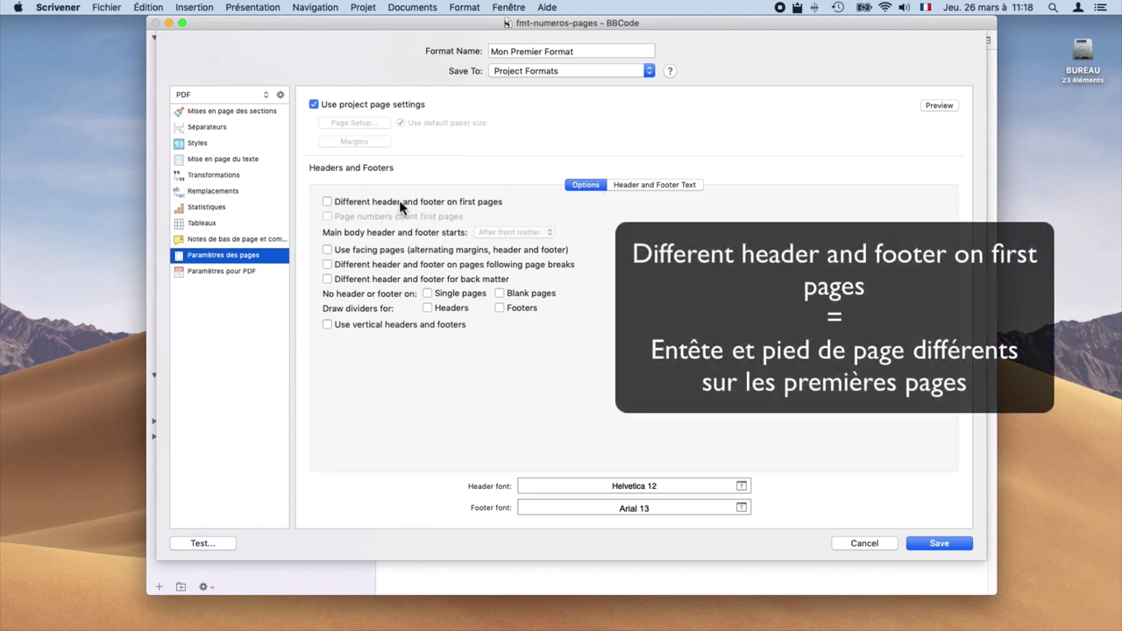
# - Run a test compile over fmt-numeros-pages.pdf and check the page numbers from the cover up to Partie 1
pyautogui.click(203, 543)
pyautogui.click(688, 154)
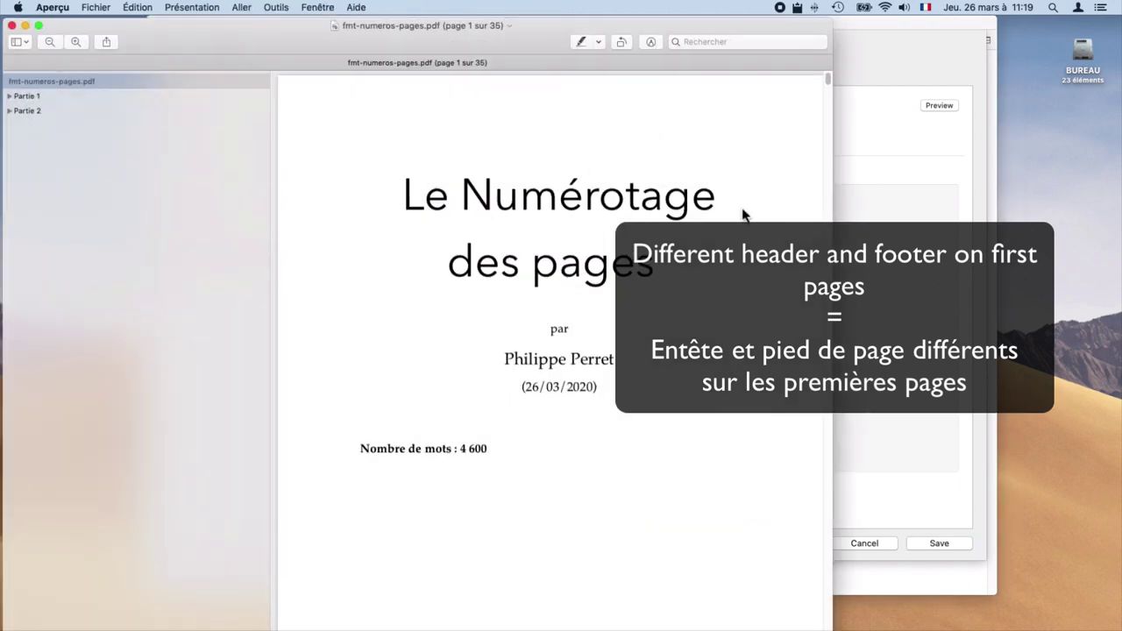
pyautogui.scroll(-10, 742, 211)
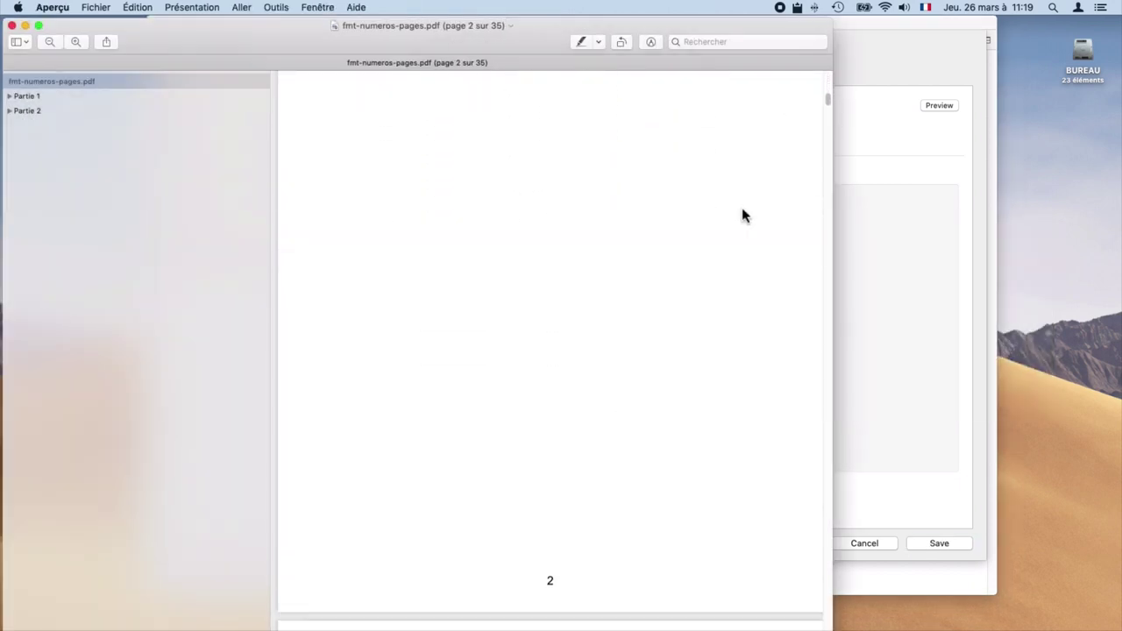
pyautogui.scroll(-15, 741, 214)
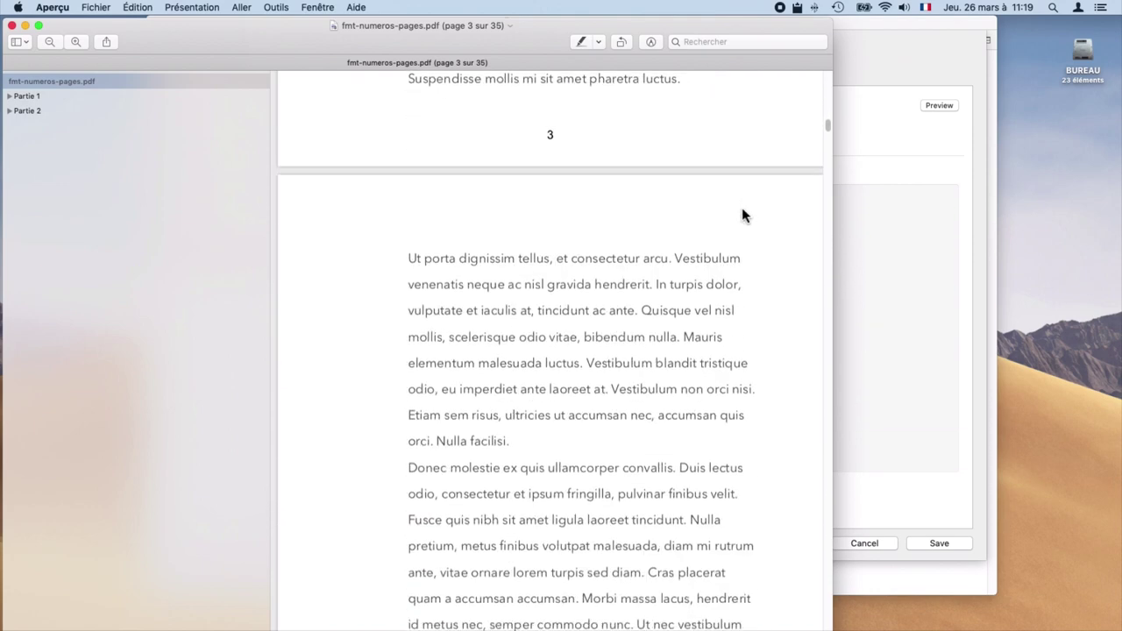
pyautogui.scroll(-20, 742, 216)
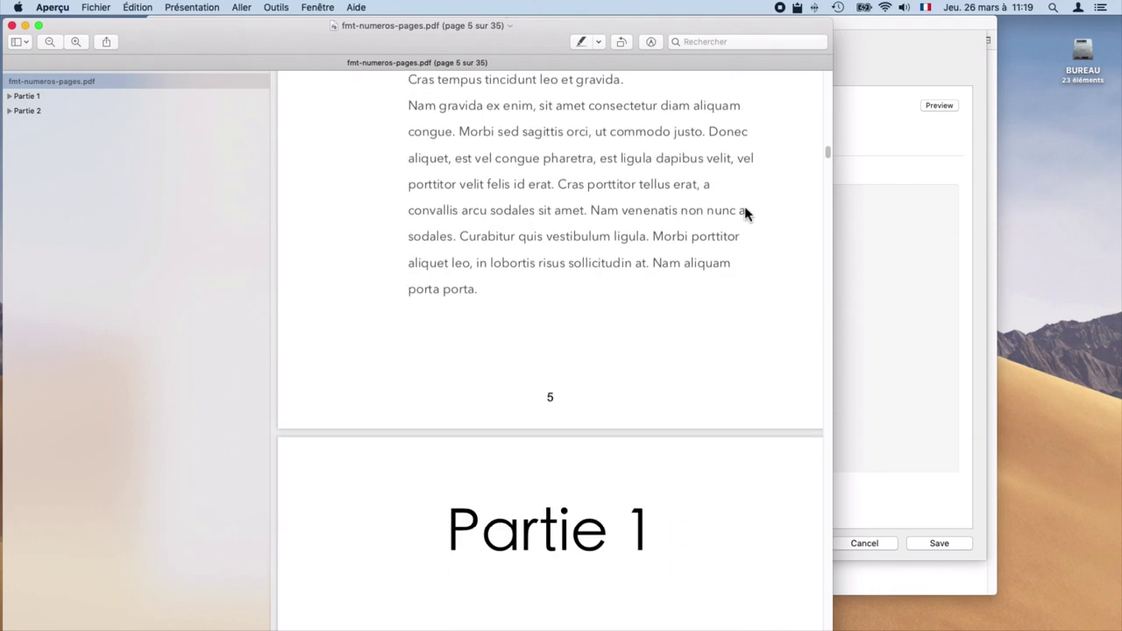
pyautogui.press('super+q')
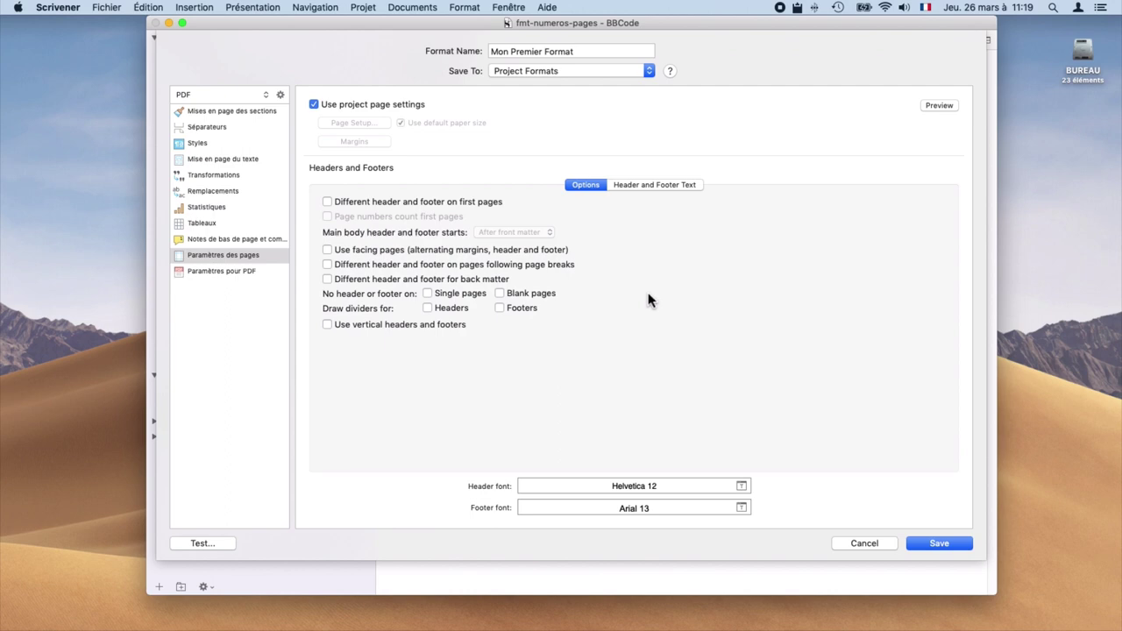
# - Save the compile format and compile settings, and open the Bonnes dispositions document in Matériel
pyautogui.click(939, 544)
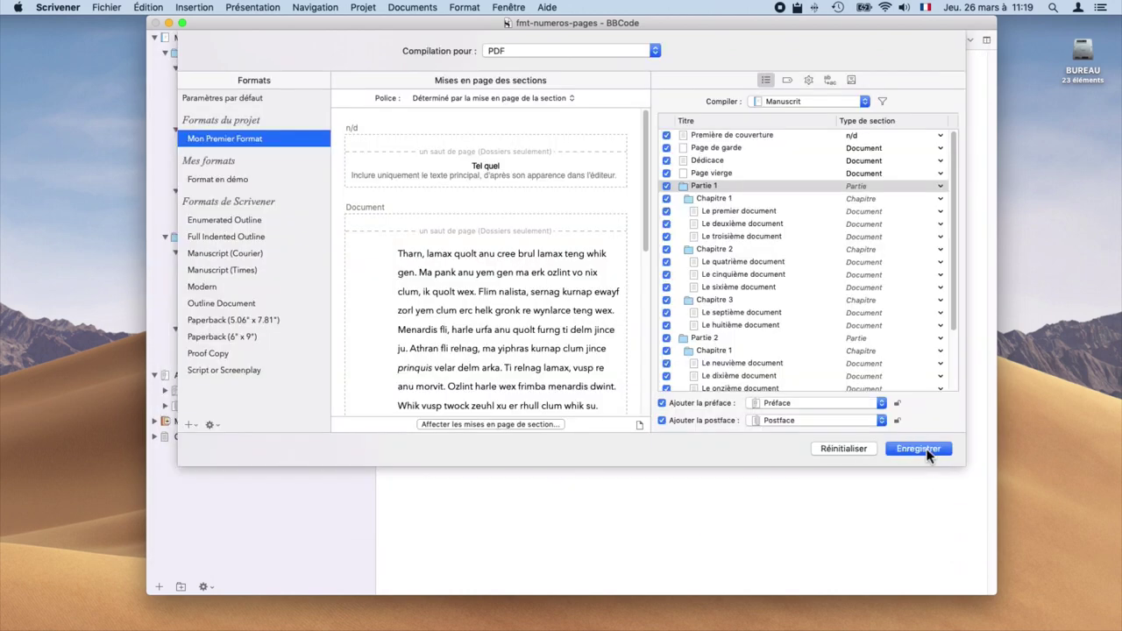
pyautogui.click(922, 449)
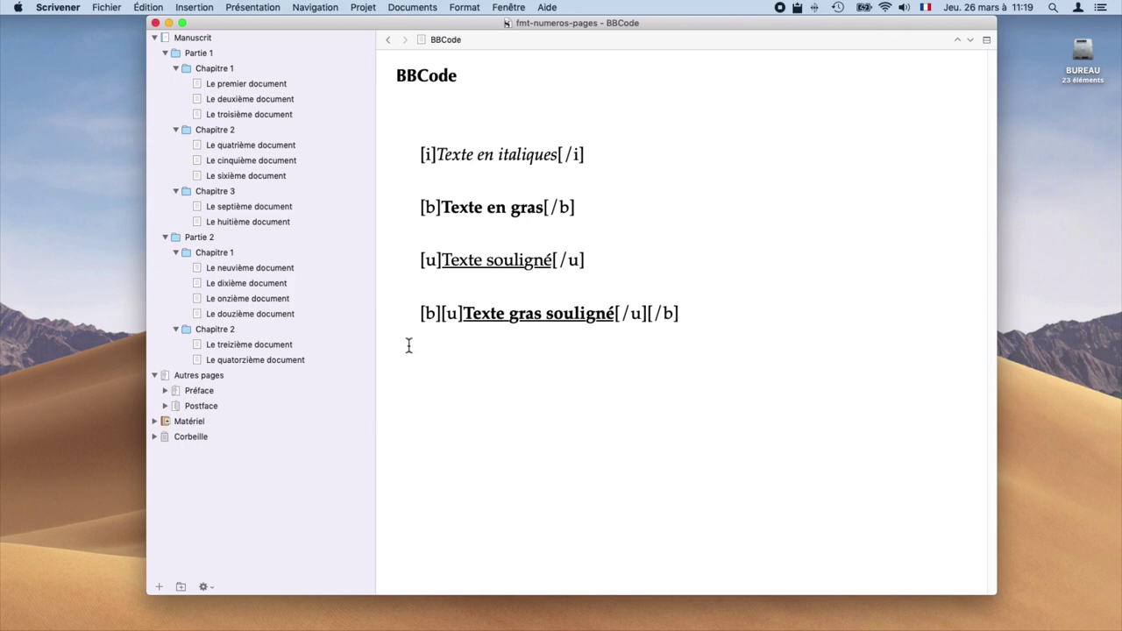
pyautogui.click(154, 375)
pyautogui.click(156, 390)
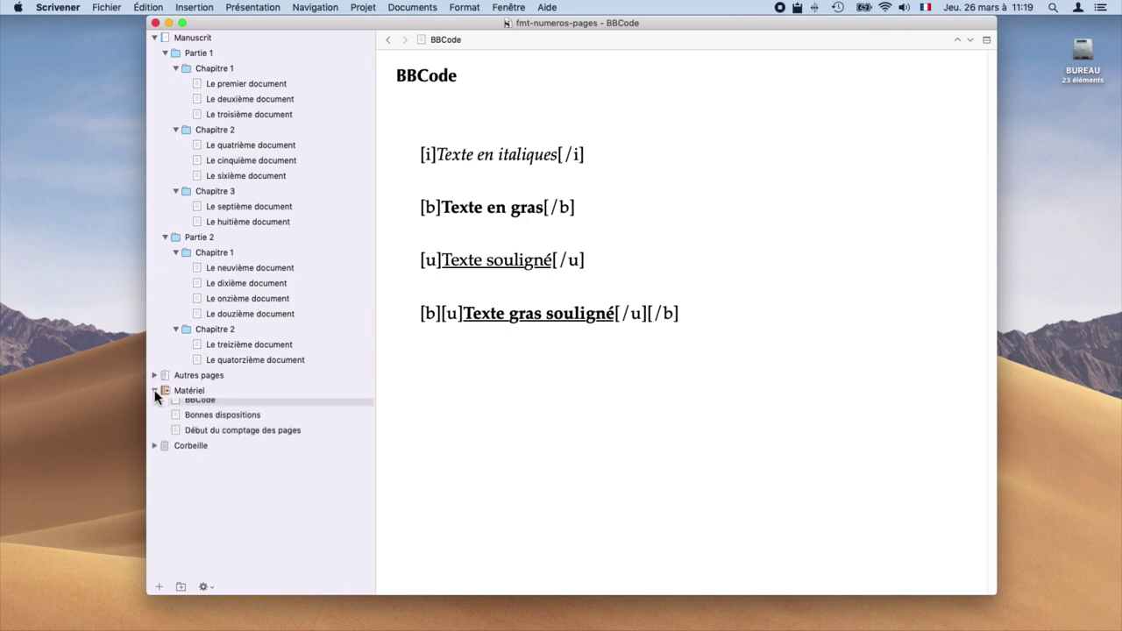
pyautogui.click(225, 420)
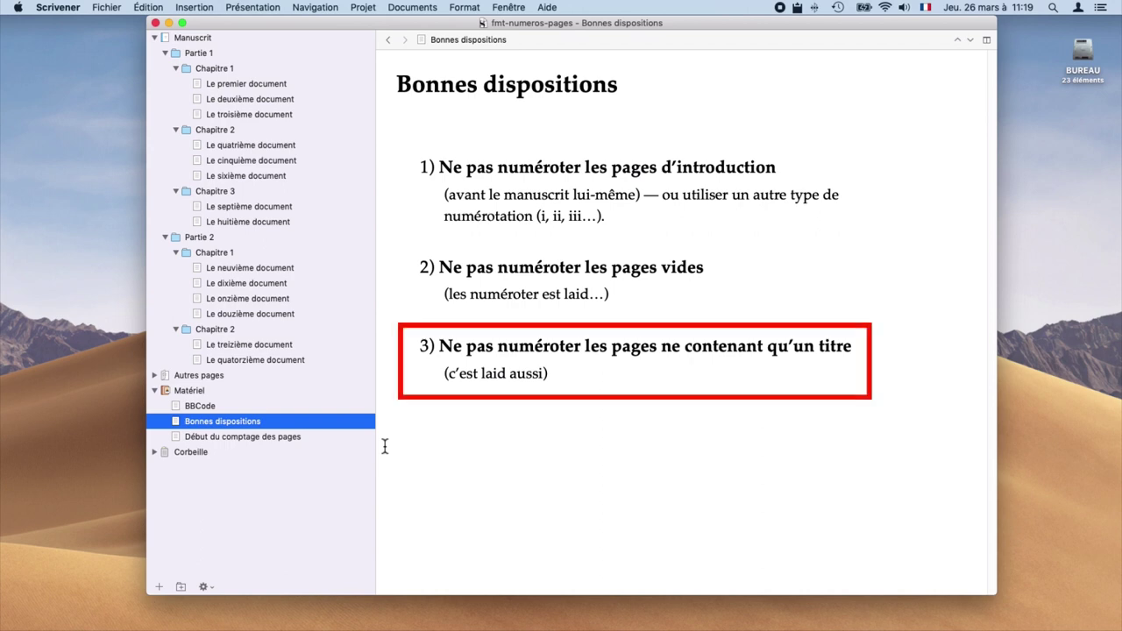
# - Reopen Mon Premier Format from the compile settings and enable different headers and footers on first pages
pyautogui.press('super+shift+e')
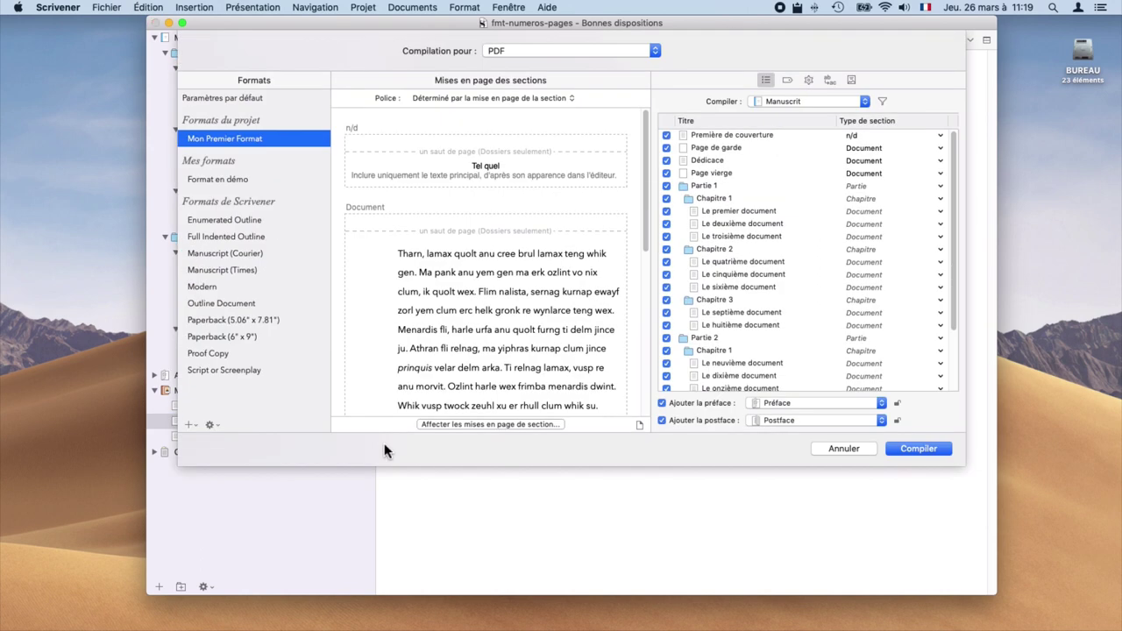
pyautogui.doubleClick(224, 142)
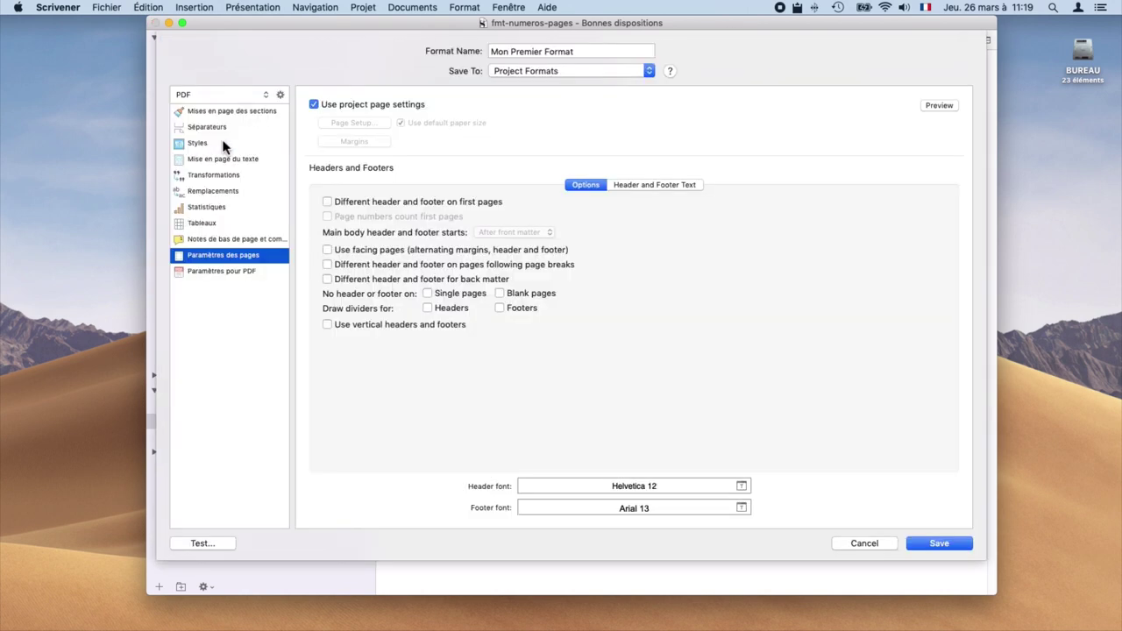
pyautogui.click(441, 204)
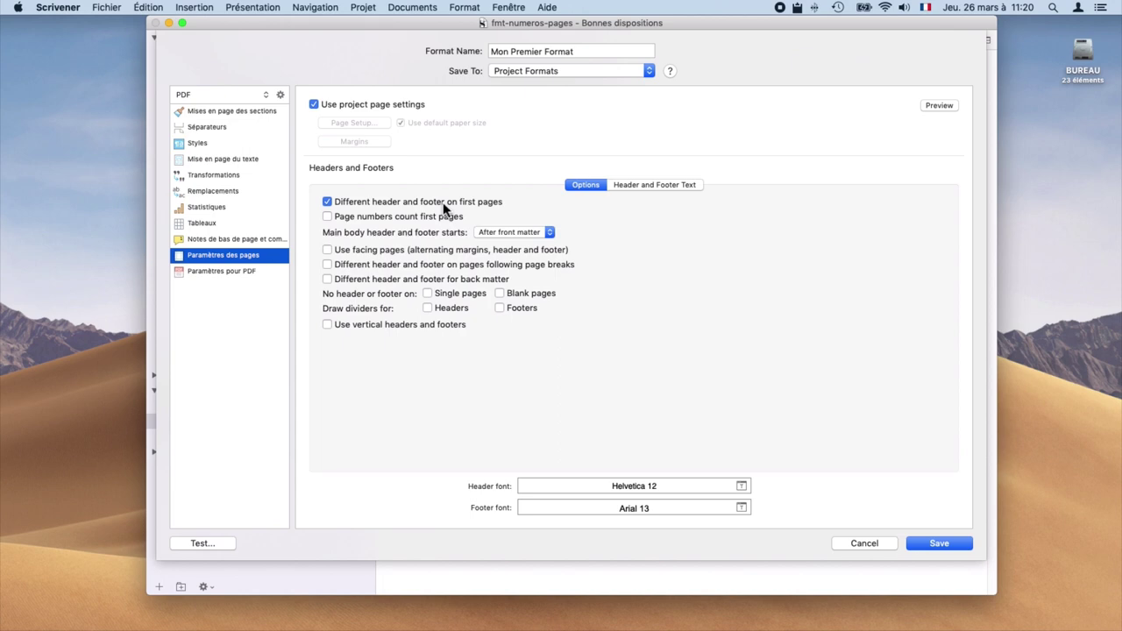
# - Enter the page number placeholder <$p> in the right-aligned header of Premières pages
pyautogui.click(666, 184)
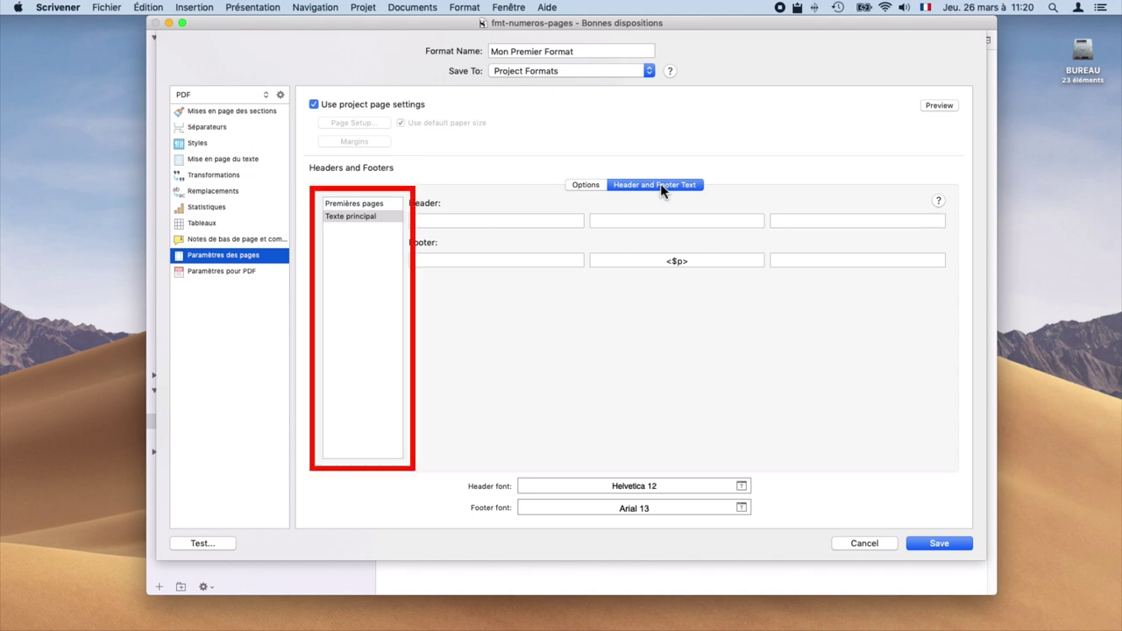
pyautogui.click(361, 204)
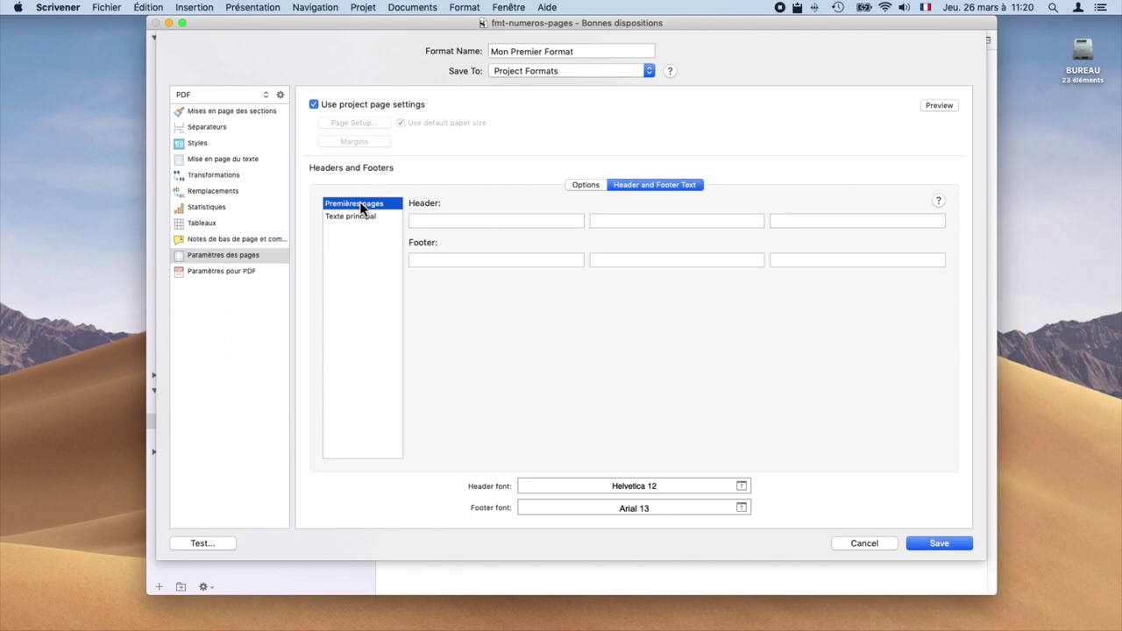
pyautogui.click(901, 221)
pyautogui.write('<')
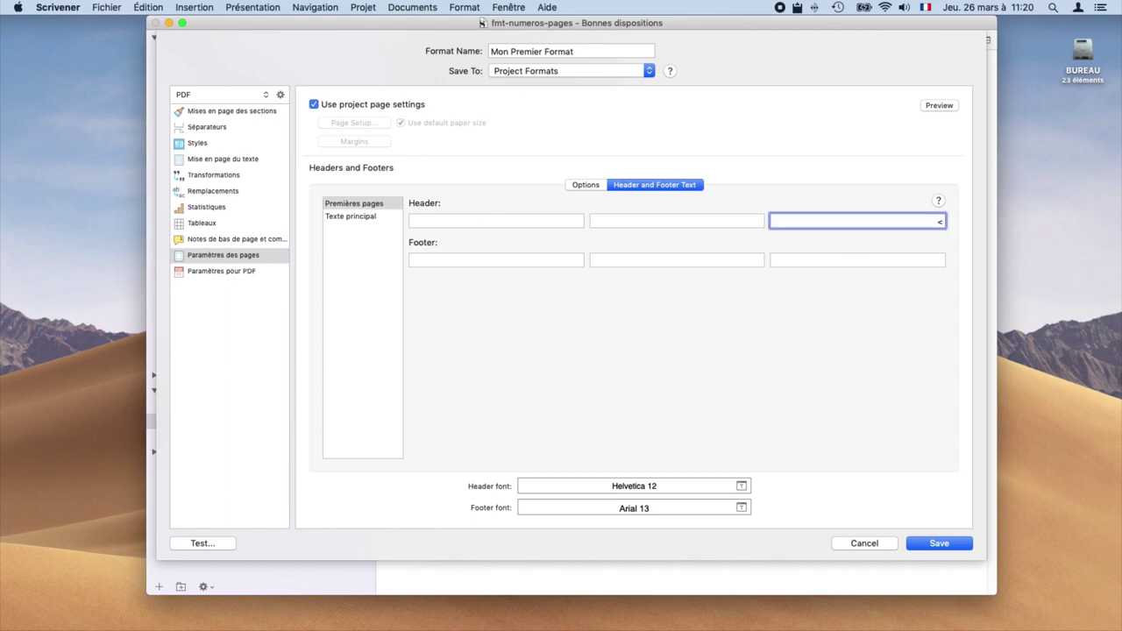
pyautogui.write('$p>')
# - Test compile over fmt-numeros-pages.pdf and check the header page numbers on the preface pages
pyautogui.click(198, 544)
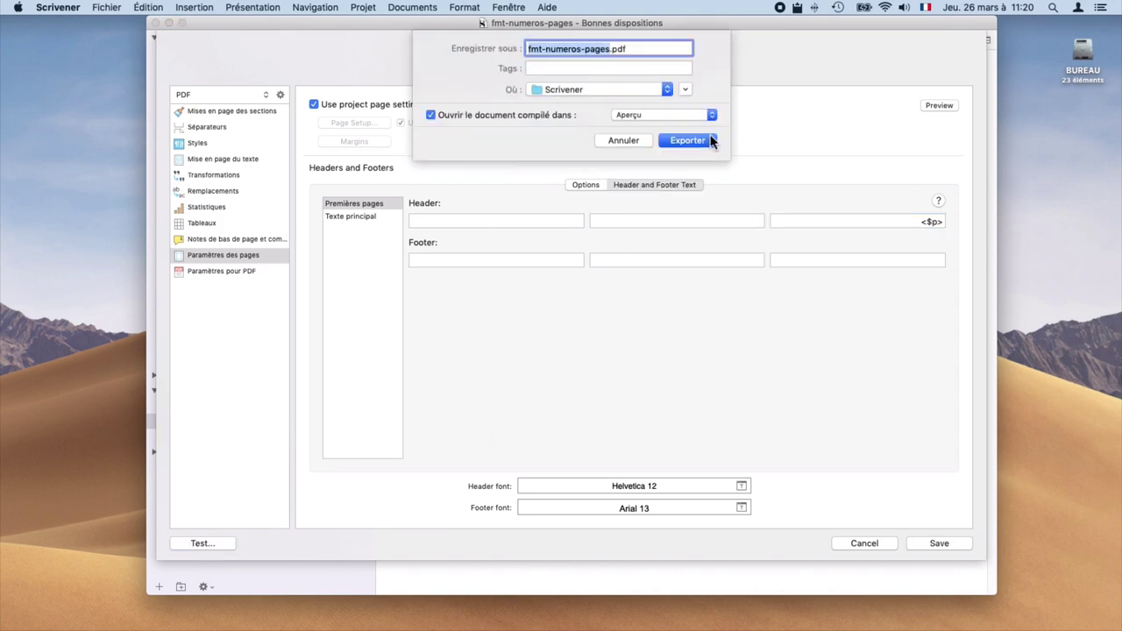
pyautogui.click(687, 141)
pyautogui.click(665, 110)
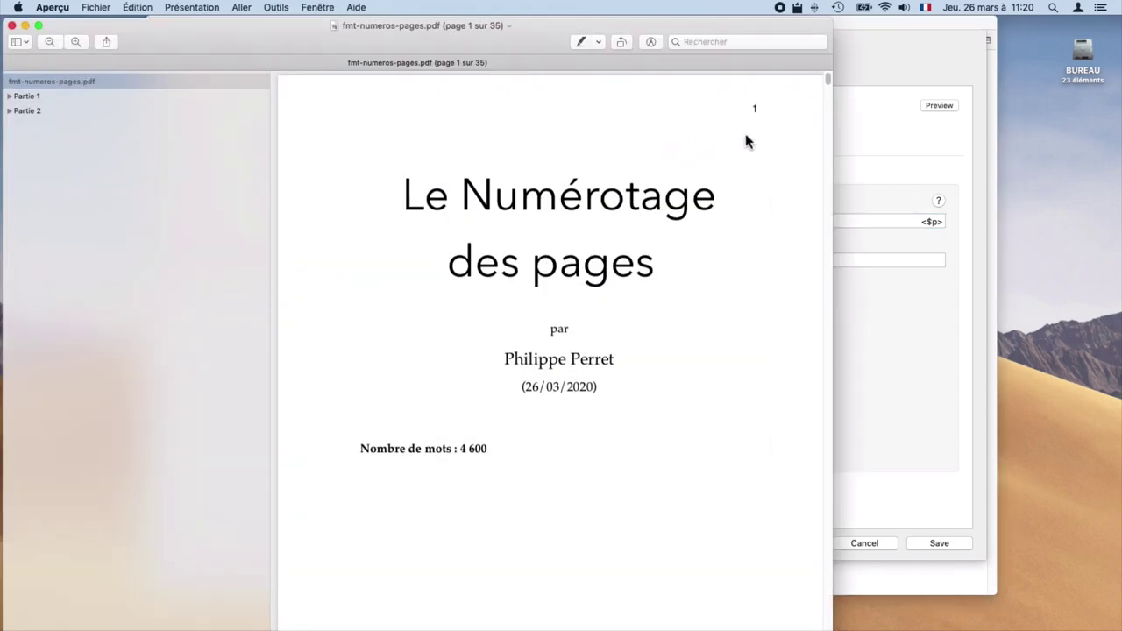
pyautogui.scroll(-5, 758, 213)
pyautogui.scroll(-15, 759, 214)
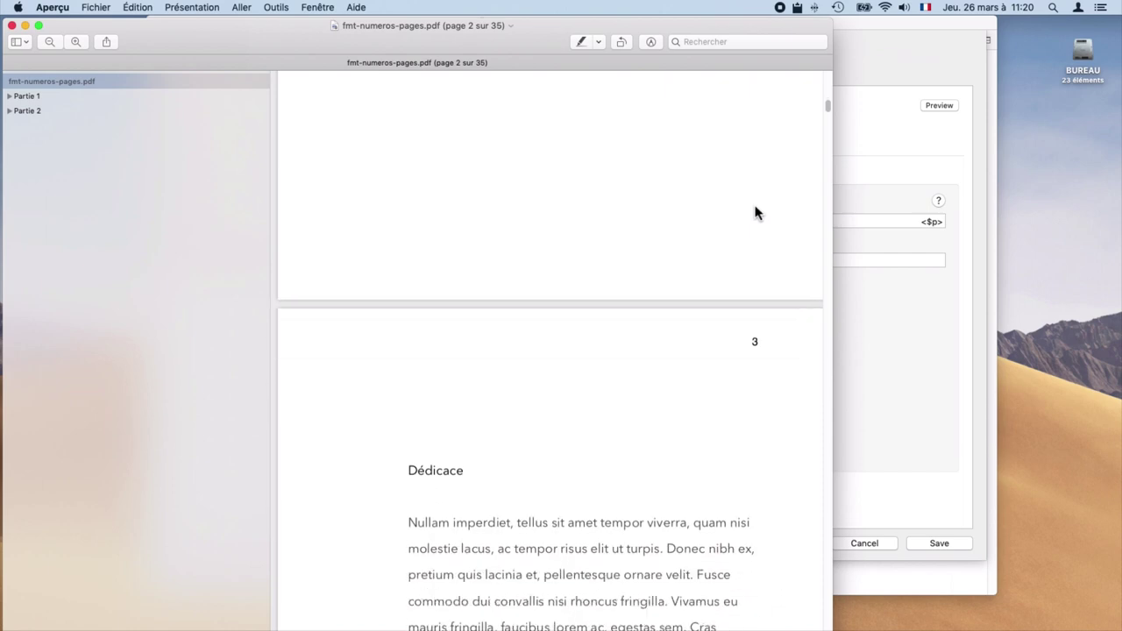
pyautogui.press('super+q')
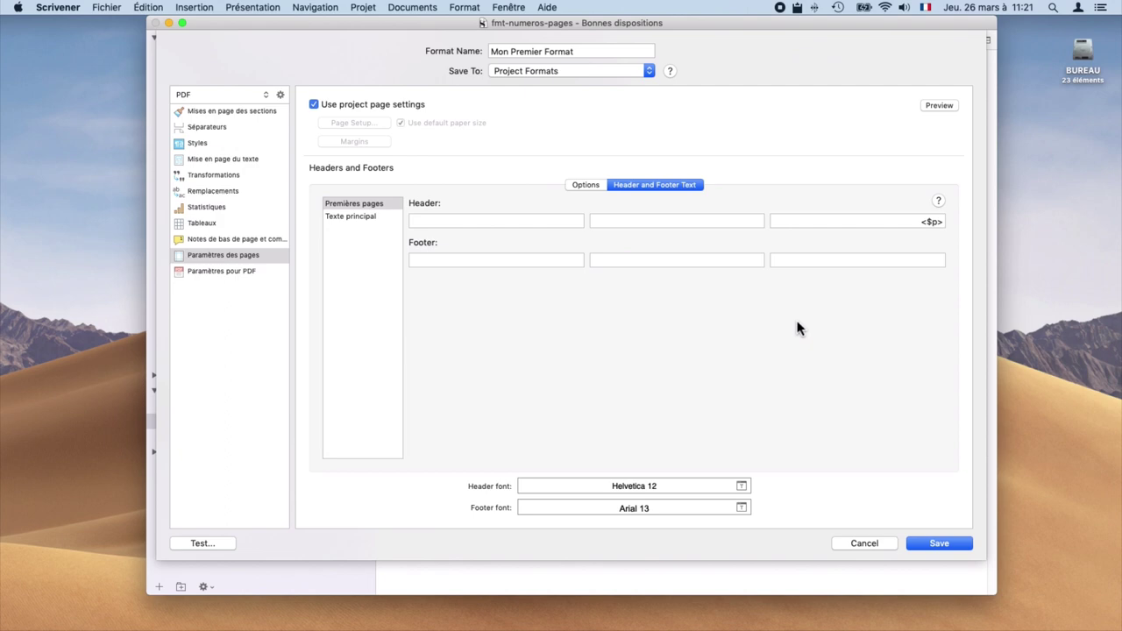
# - Look up the Roman numeral page number placeholders in Scrivener's list of all placeholders
pyautogui.click(549, 8)
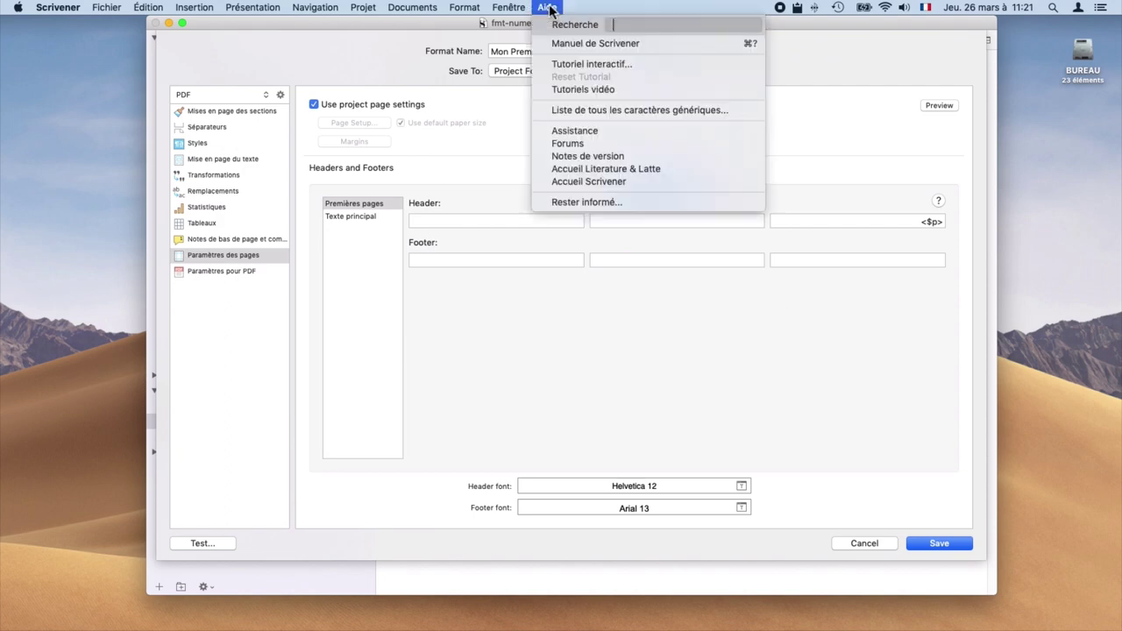
pyautogui.click(601, 111)
pyautogui.scroll(-10, 520, 274)
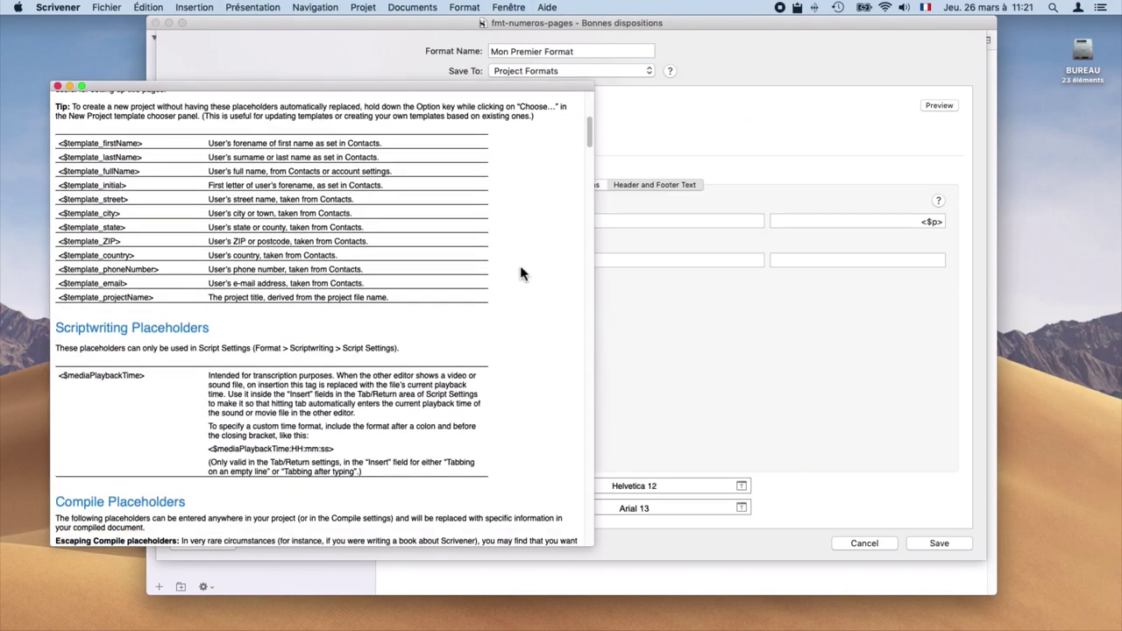
pyautogui.scroll(-10, 520, 273)
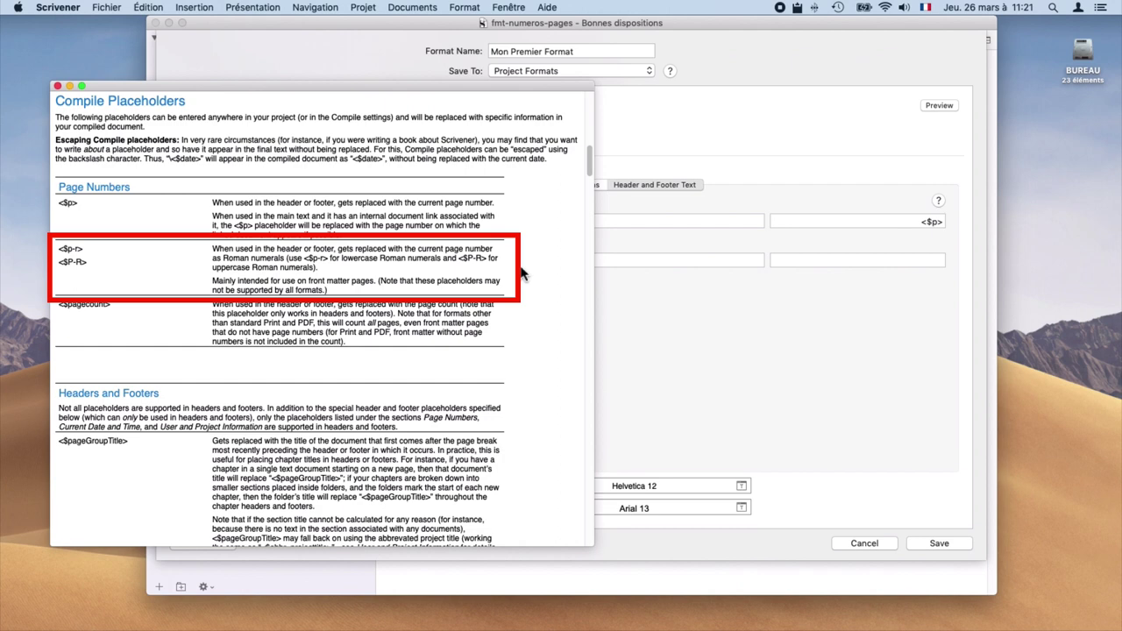
pyautogui.click(58, 85)
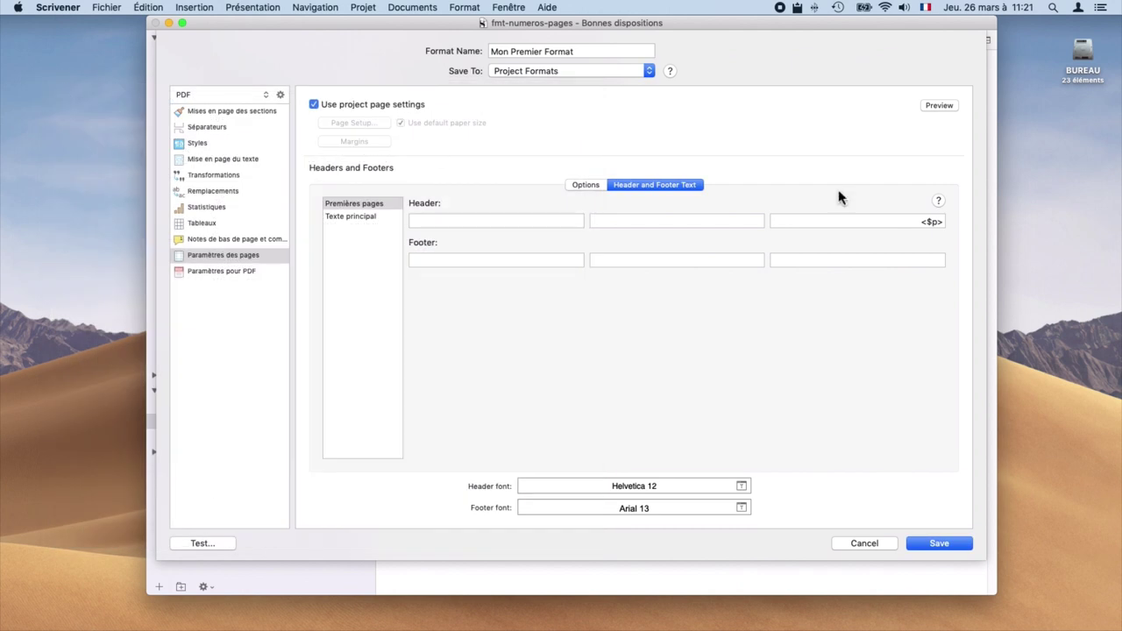
# - Change the placeholder in the Premières pages header to <$P-R> for uppercase Roman numerals
pyautogui.click(937, 222)
pyautogui.press('BackSpace')
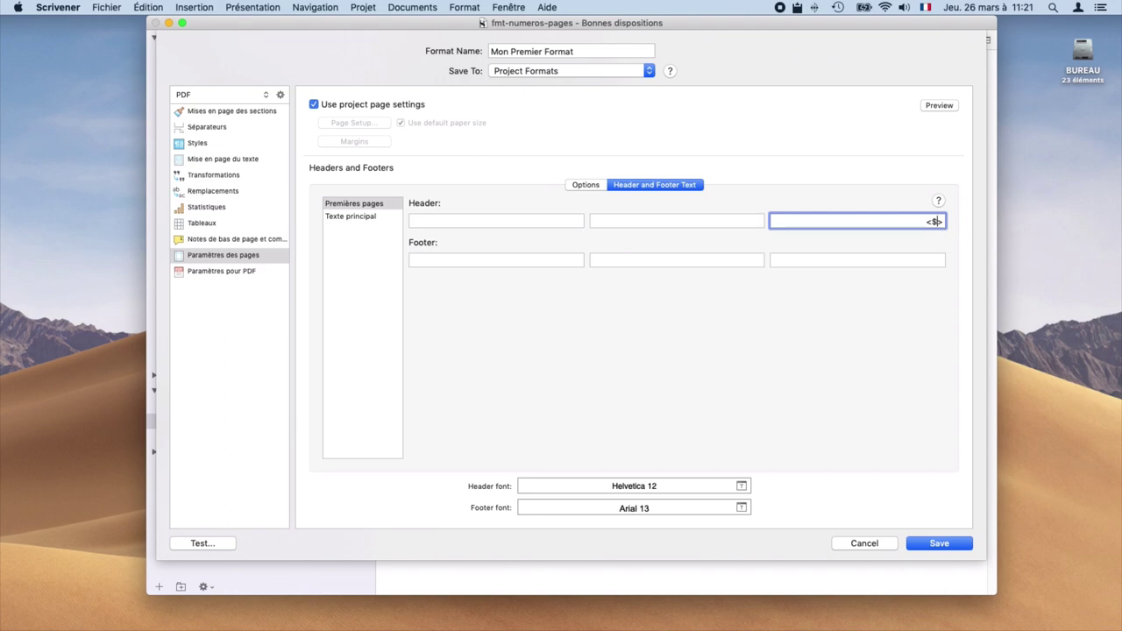
pyautogui.write('P-R')
# - Test compile fmt-numeros-pages.pdf again and check the Roman numerals on the cover, blank page and Dédicace
pyautogui.click(203, 543)
pyautogui.click(673, 68)
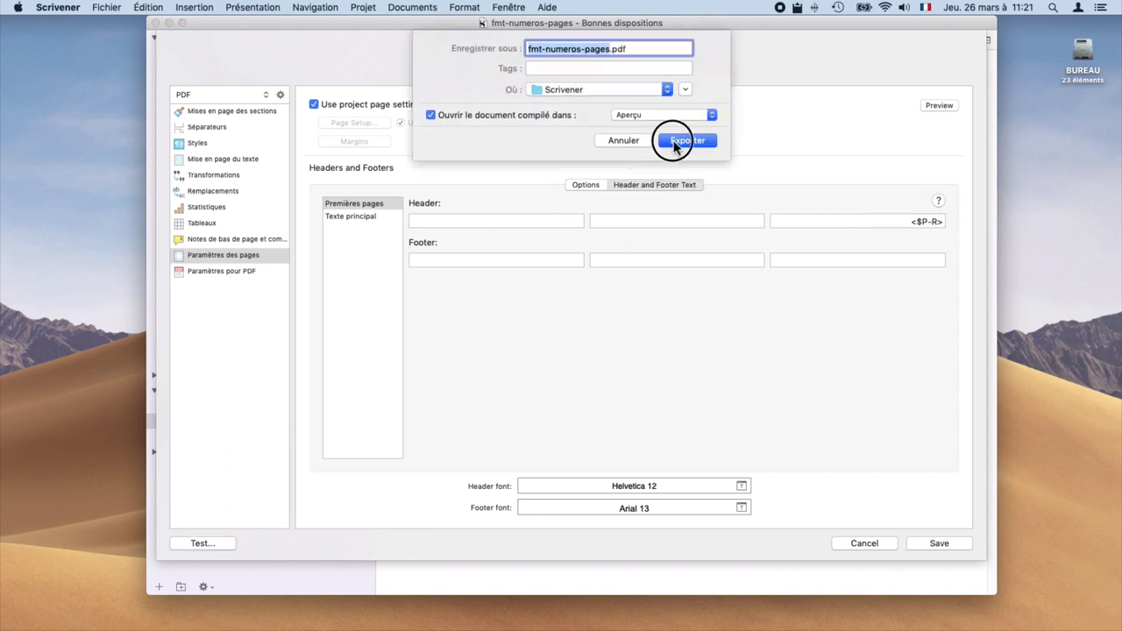
pyautogui.scroll(-10, 728, 353)
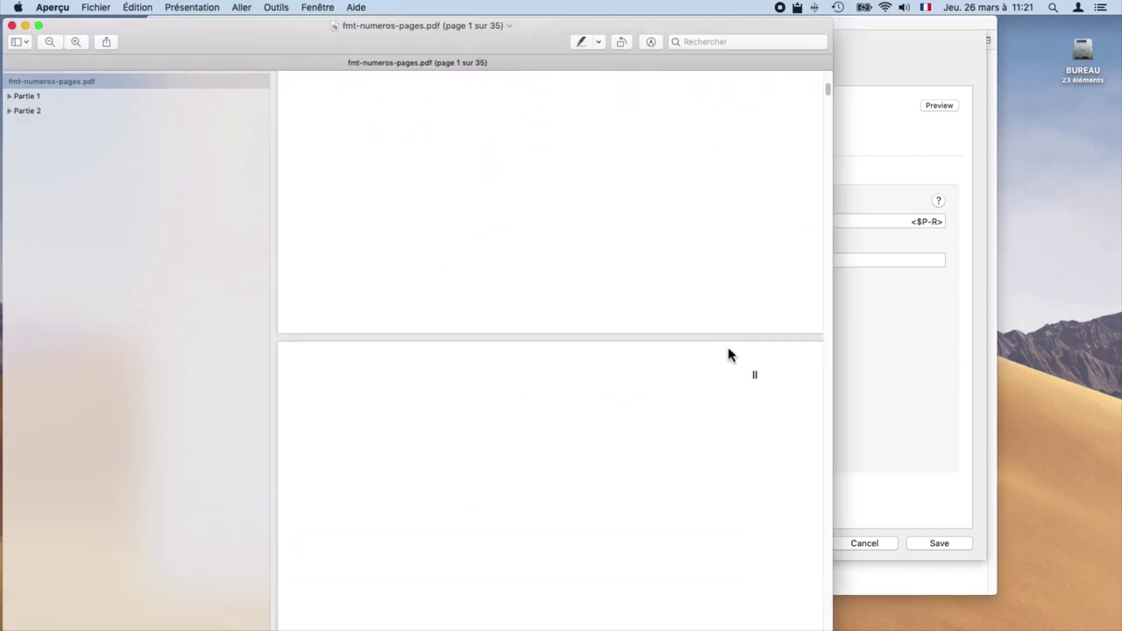
pyautogui.scroll(-10, 729, 354)
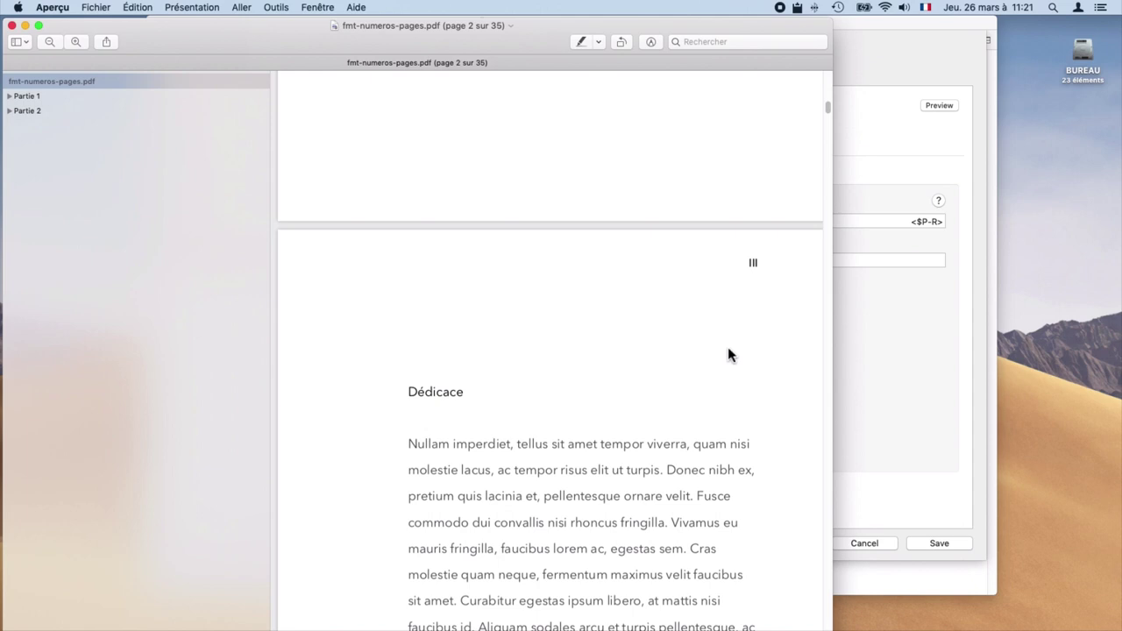
pyautogui.scroll(10, 727, 355)
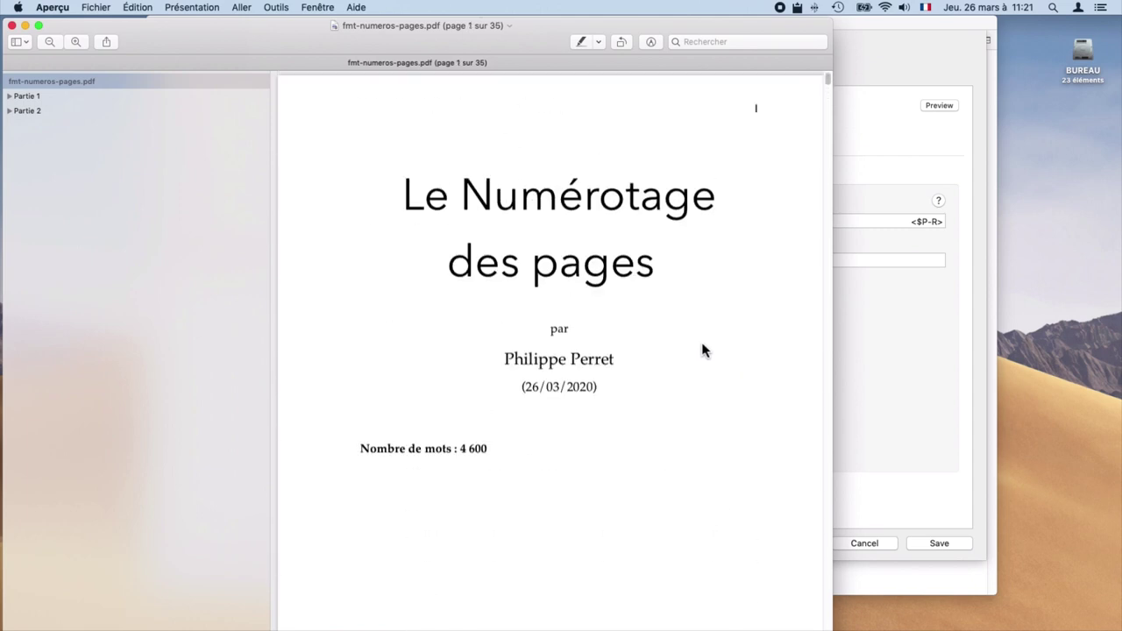
pyautogui.scroll(-10, 701, 351)
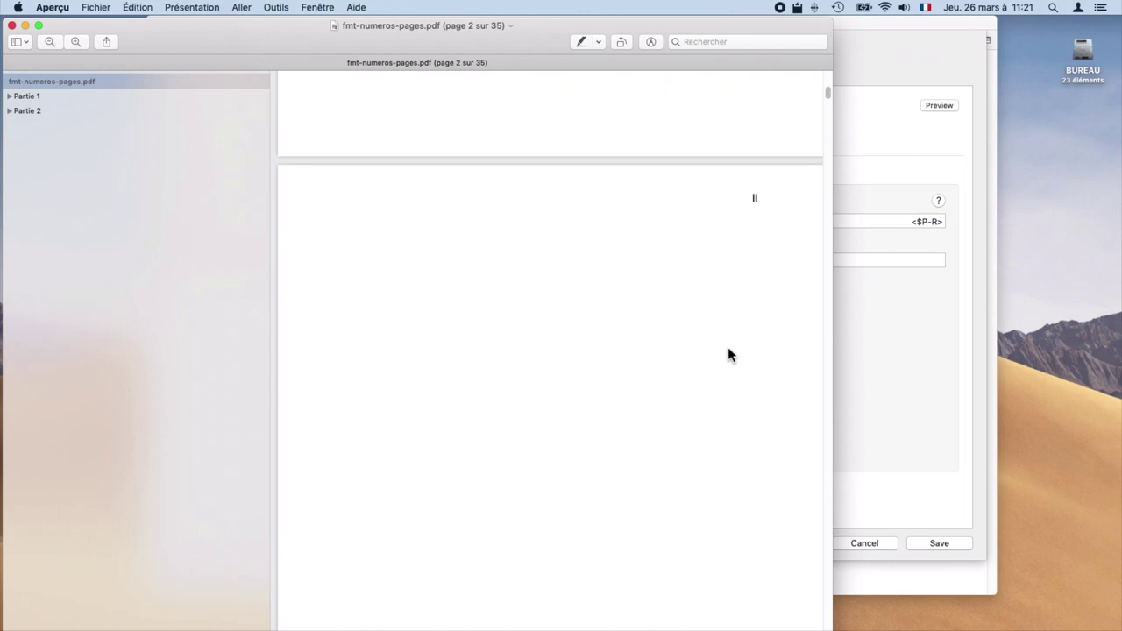
pyautogui.press('super+q')
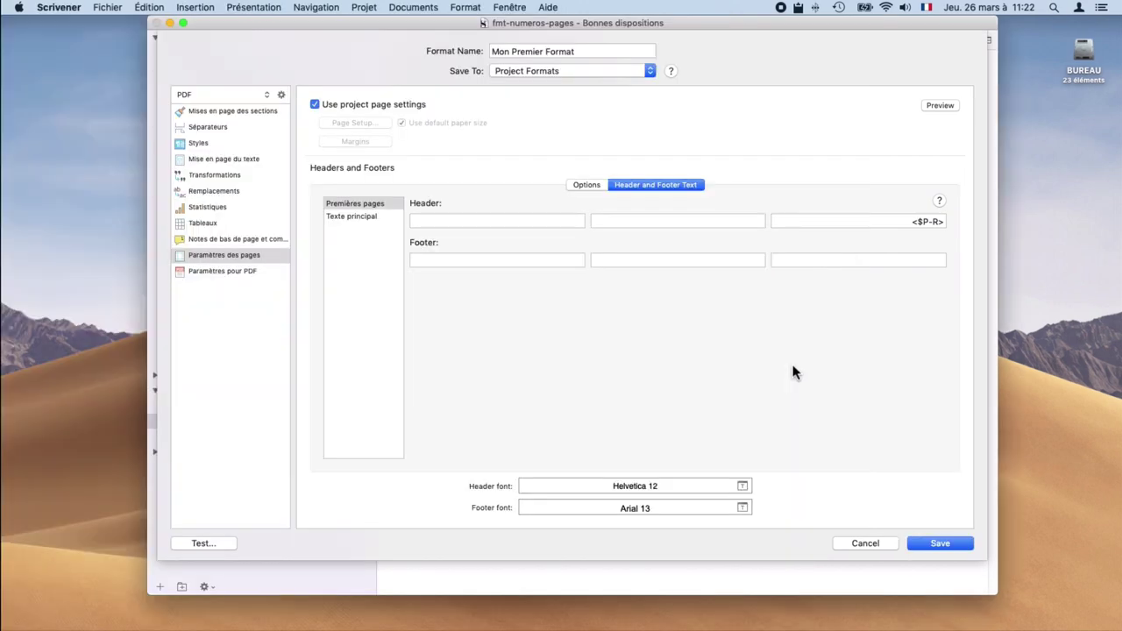
# - Exclude headers and footers from blank pages, test compile over fmt-numeros-pages.pdf, and check the numbering of the blank and Dédicace pages
pyautogui.click(584, 189)
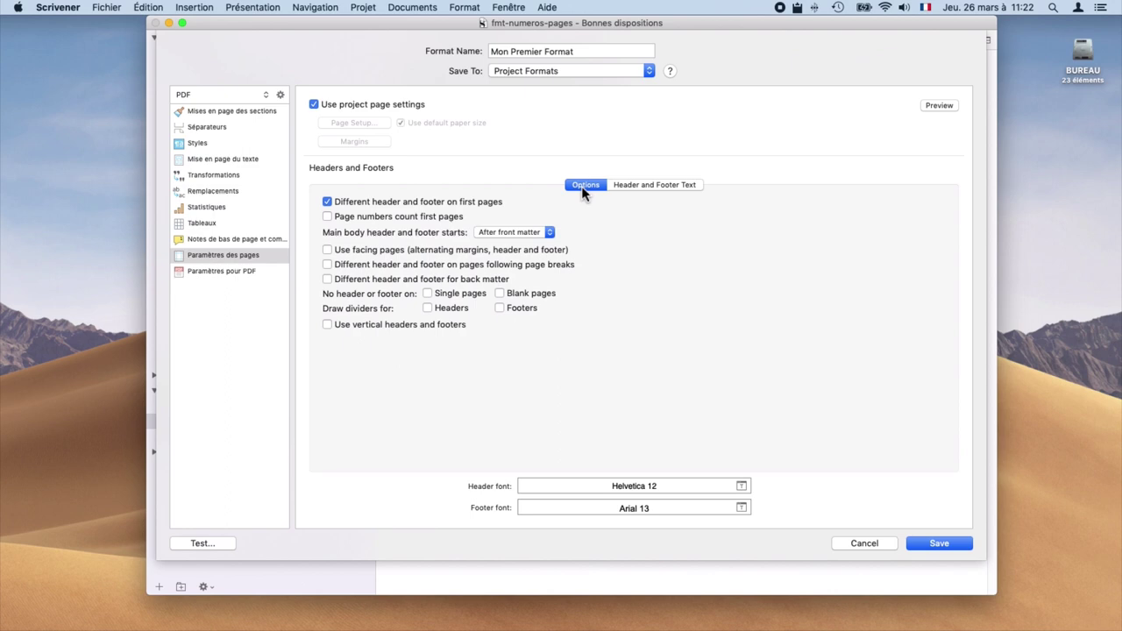
pyautogui.click(526, 295)
pyautogui.click(202, 542)
pyautogui.click(694, 139)
pyautogui.click(667, 108)
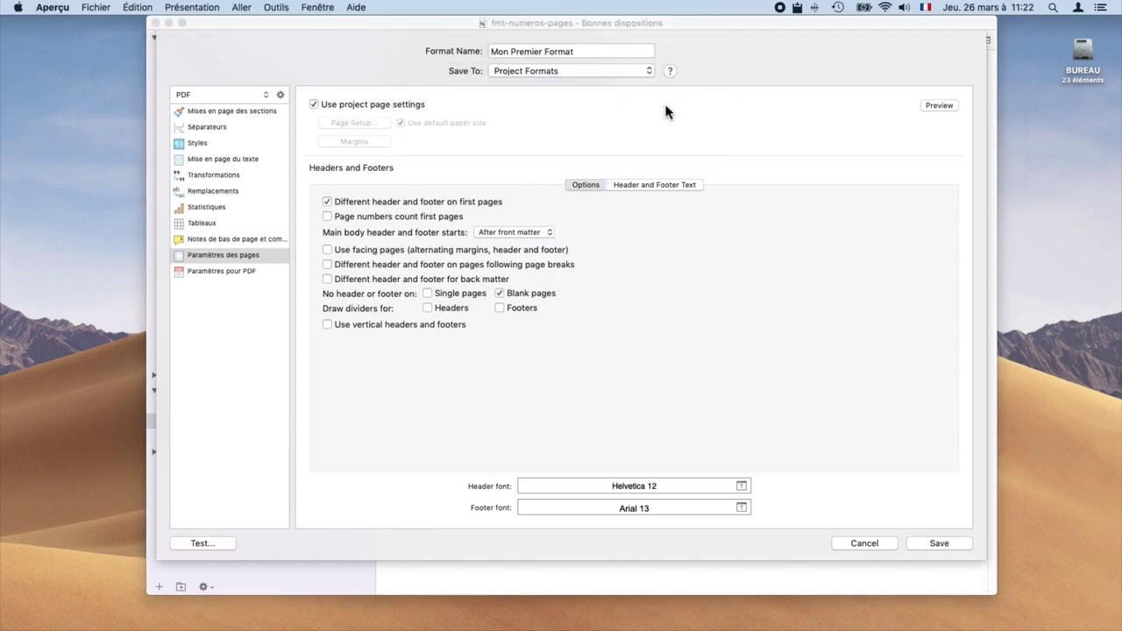
pyautogui.scroll(-10, 712, 275)
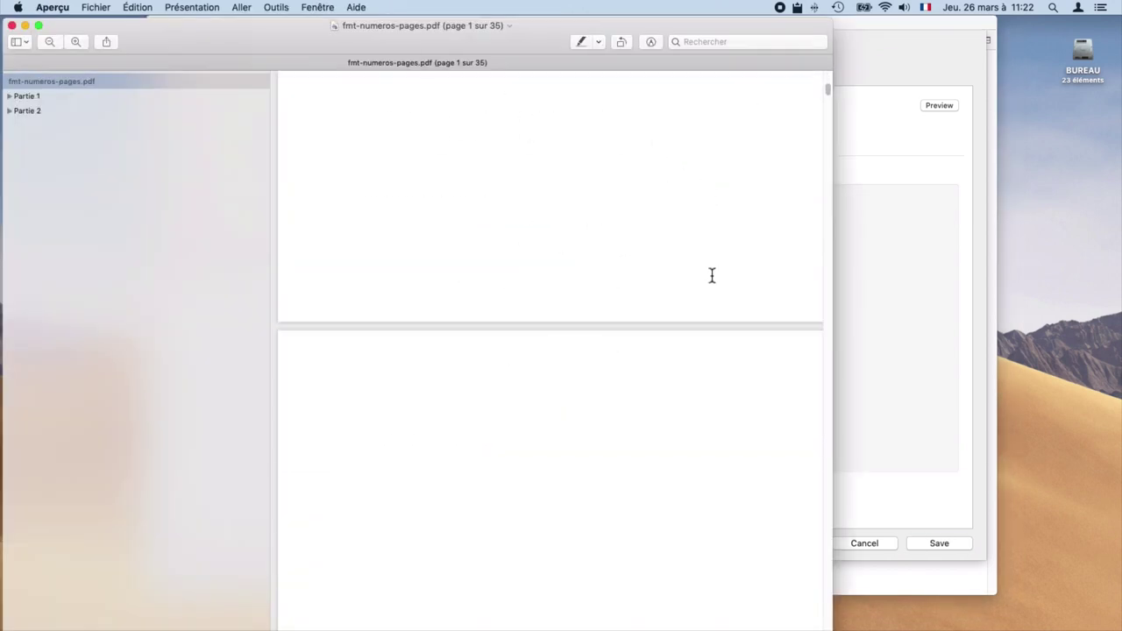
pyautogui.scroll(-8, 712, 275)
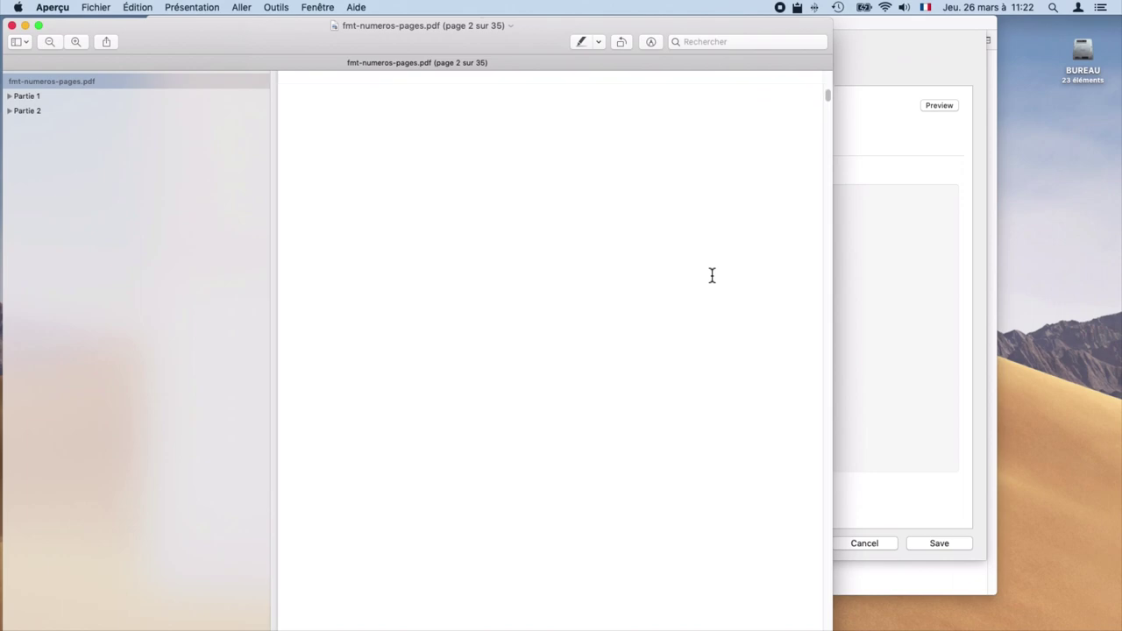
pyautogui.scroll(-10, 712, 275)
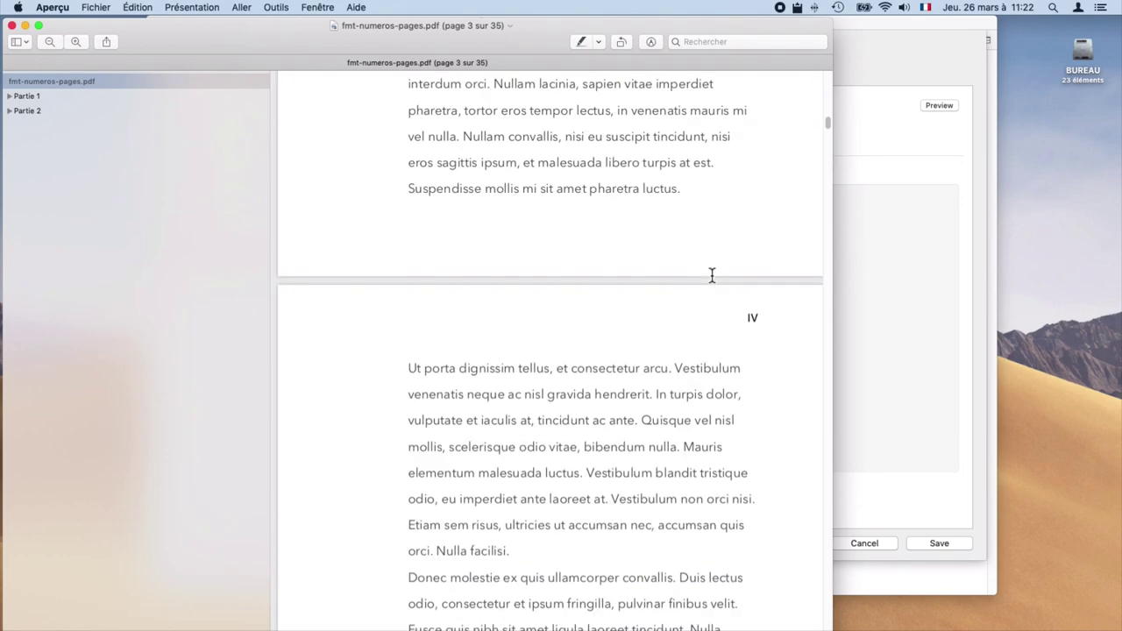
pyautogui.press('super+q')
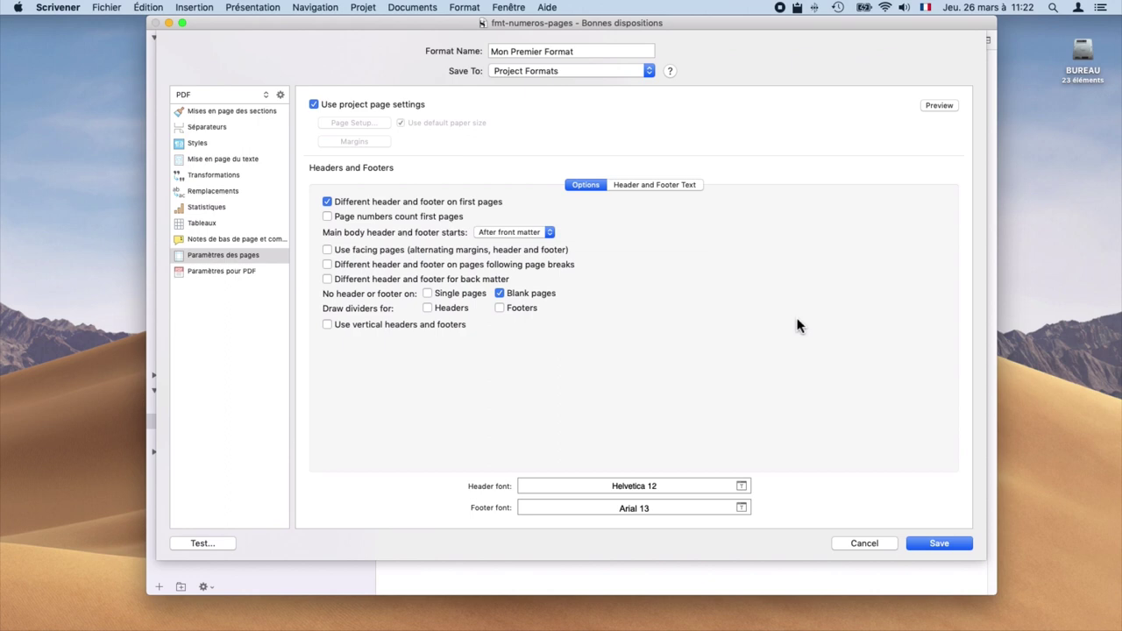
# - Exclude headers and footers from single pages, test compile over fmt-numeros-pages.pdf, and check the cover and first preface pages
pyautogui.click(458, 294)
pyautogui.click(203, 544)
pyautogui.click(677, 143)
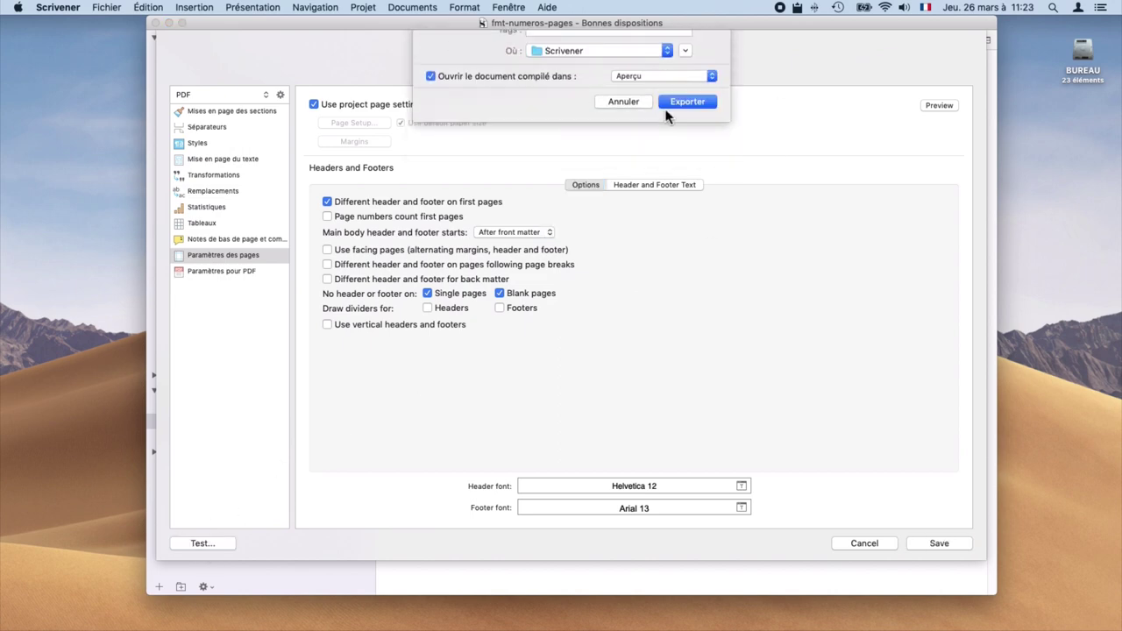
pyautogui.scroll(-10, 748, 198)
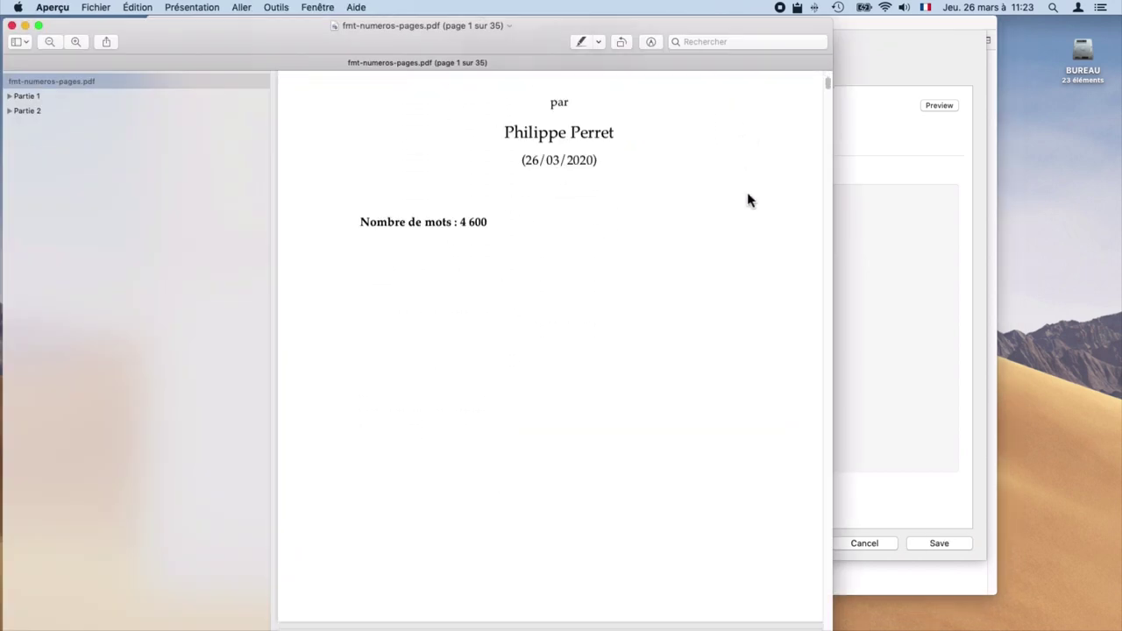
pyautogui.scroll(-5, 748, 200)
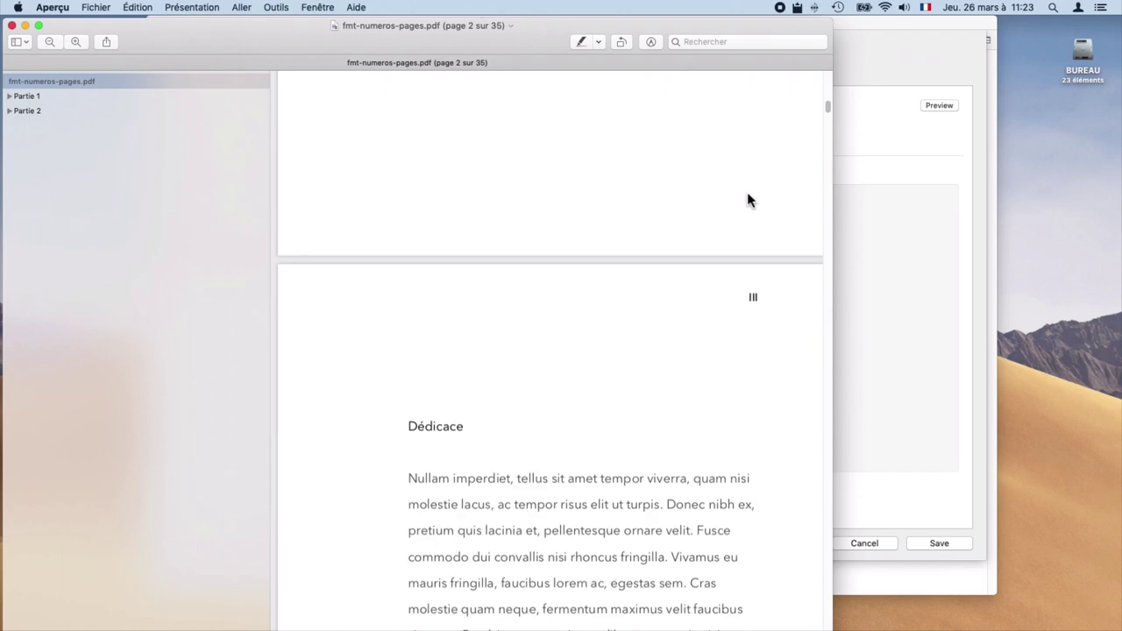
pyautogui.press('super+q')
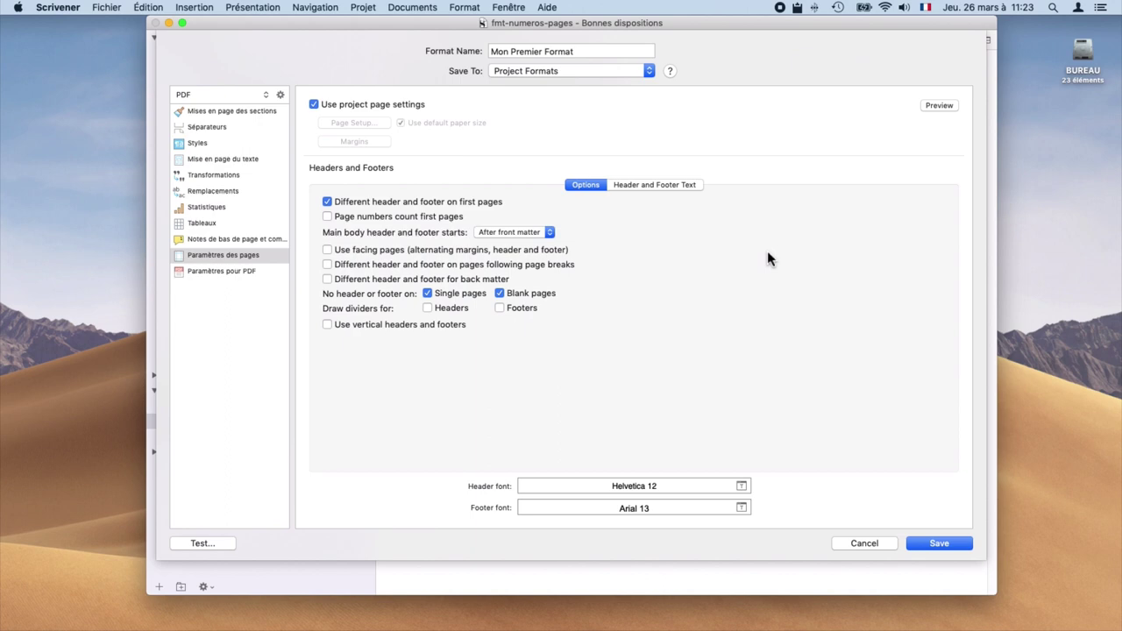
# - Save the format with the main body header and footer starting after front matter, and view the Début du comptage des pages document
pyautogui.click(550, 233)
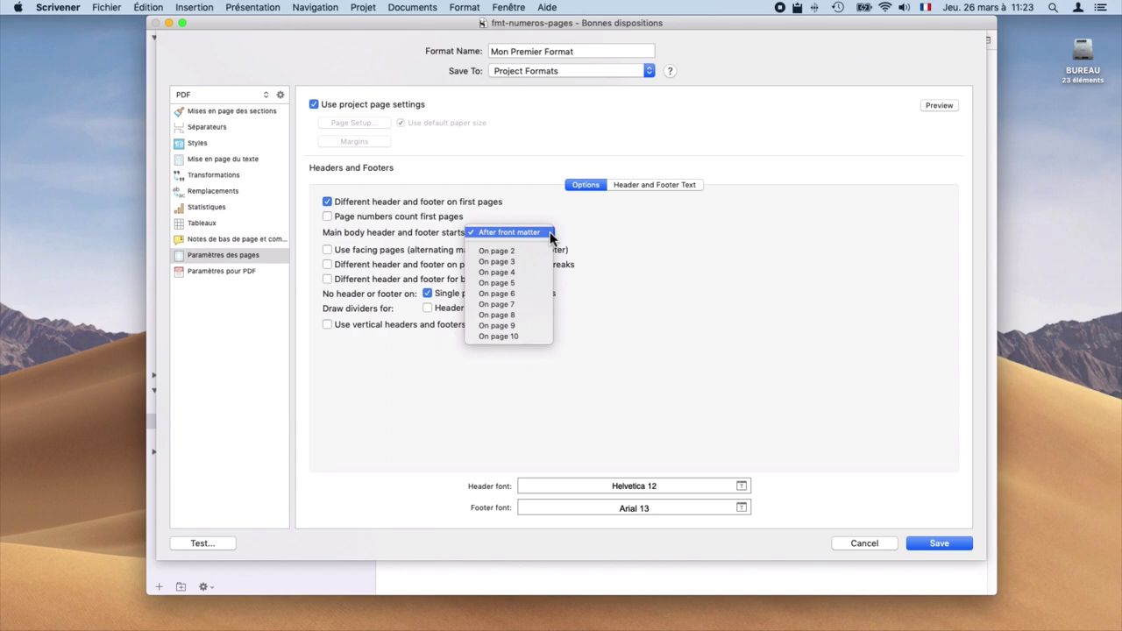
pyautogui.click(550, 232)
pyautogui.click(939, 542)
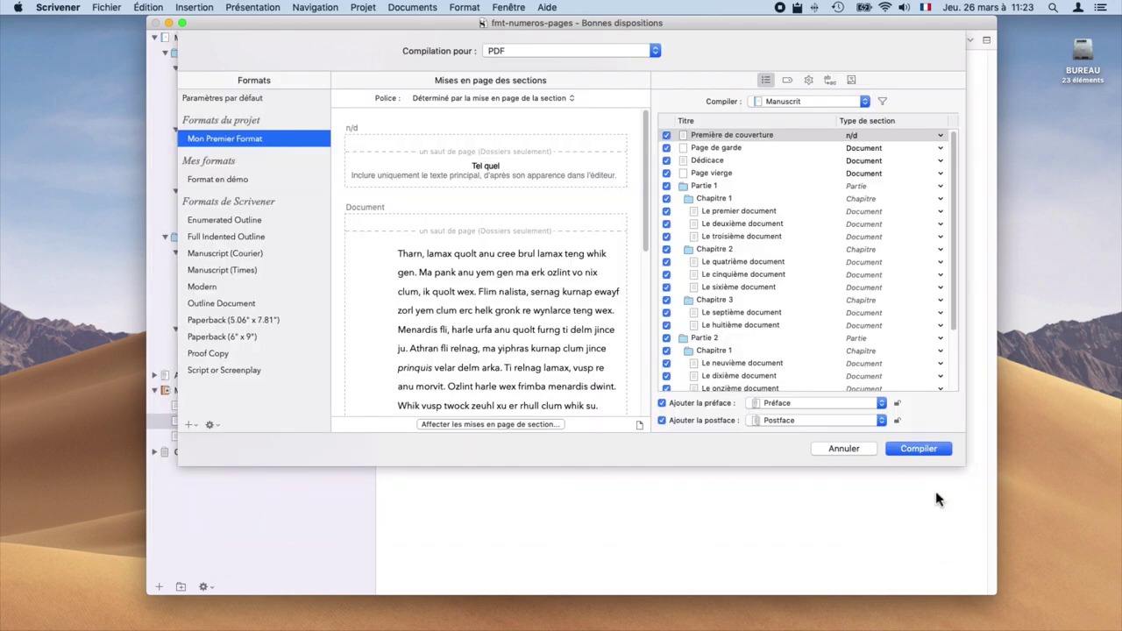
pyautogui.click(918, 449)
pyautogui.click(219, 437)
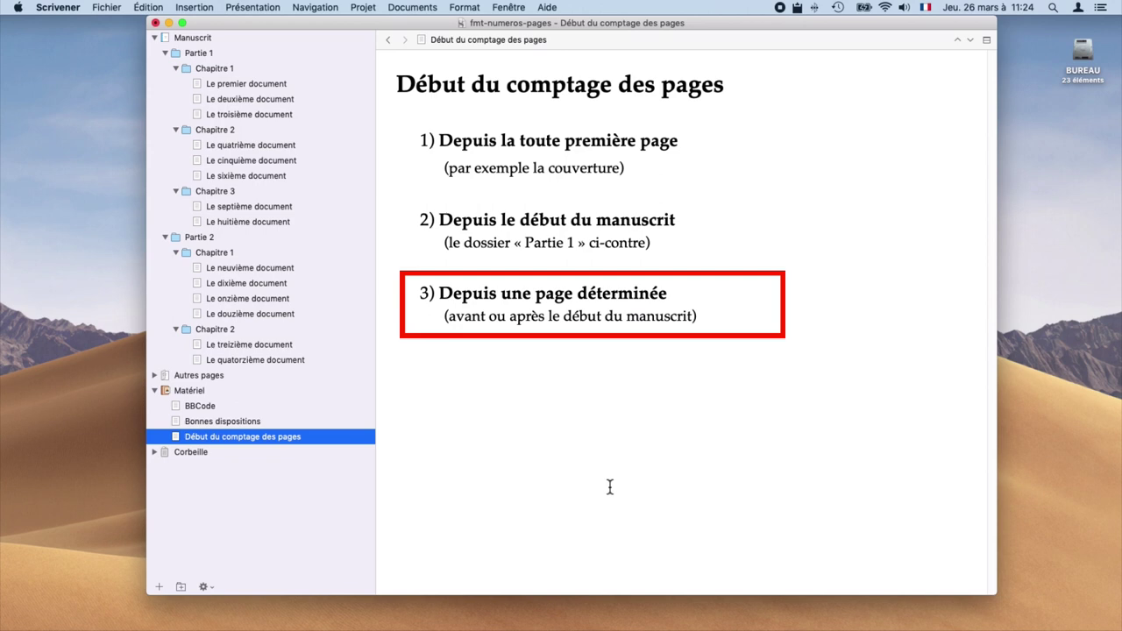
# - Reopen Mon Premier Format from the compile settings and make page numbers count the first pages
pyautogui.press('super+alt+e')
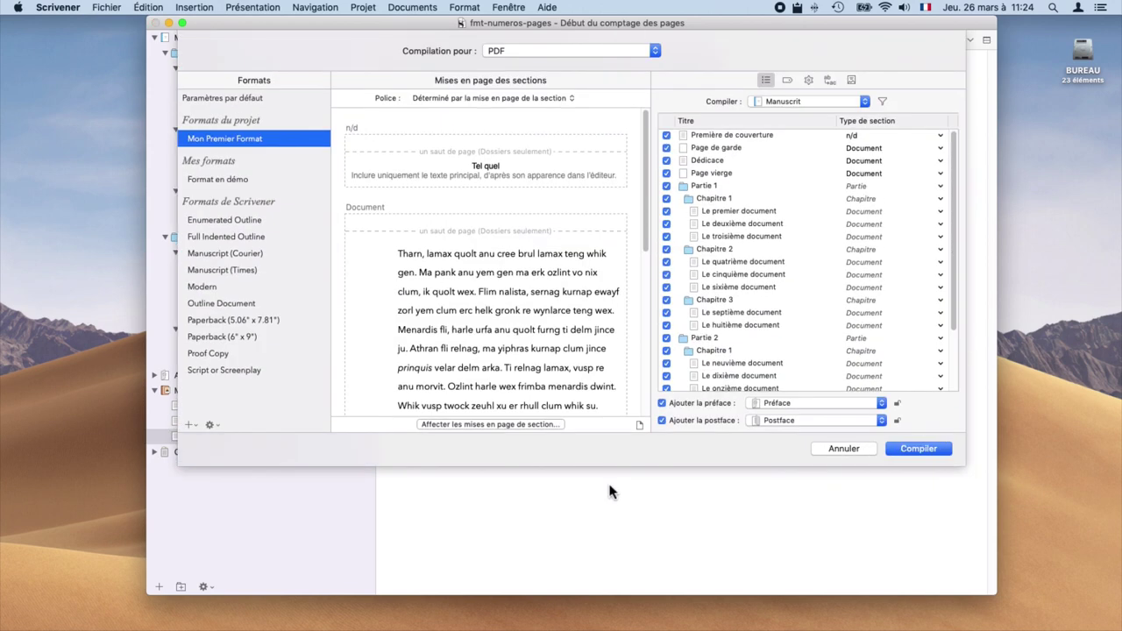
pyautogui.doubleClick(215, 145)
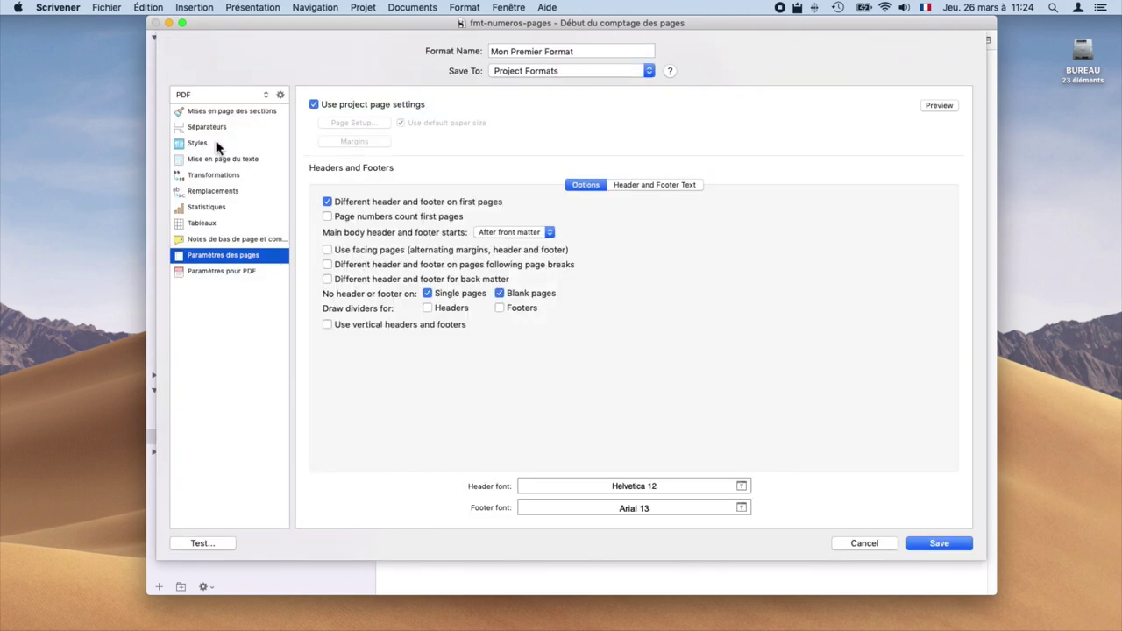
pyautogui.click(444, 219)
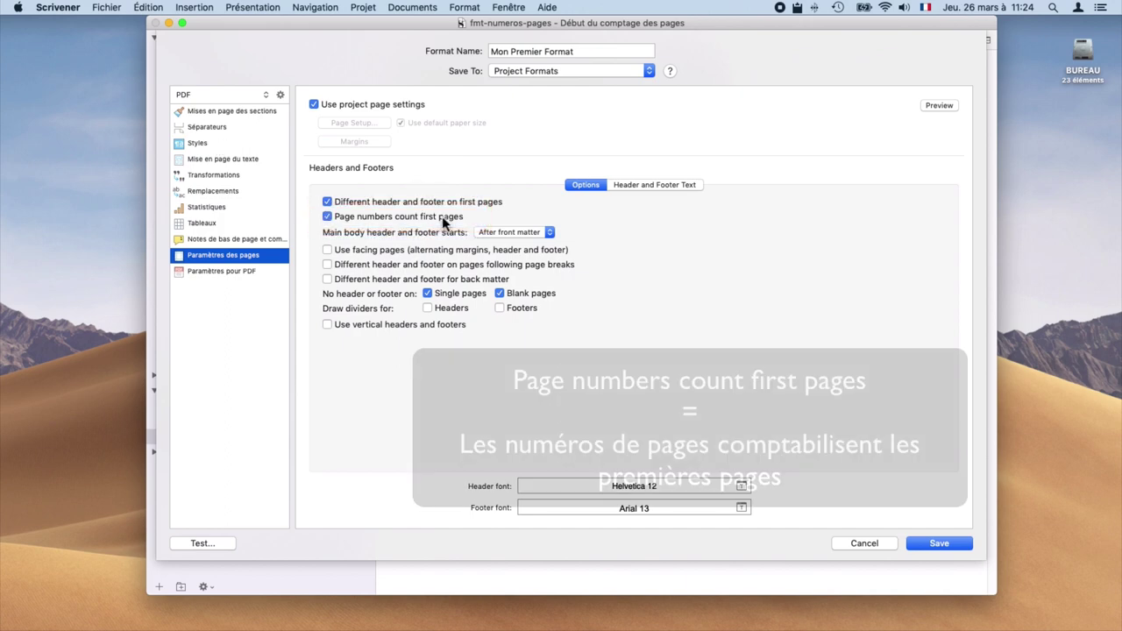
# - Test compile over fmt-numeros-pages.pdf and check the page numbers where the main text begins at Partie 1
pyautogui.click(210, 544)
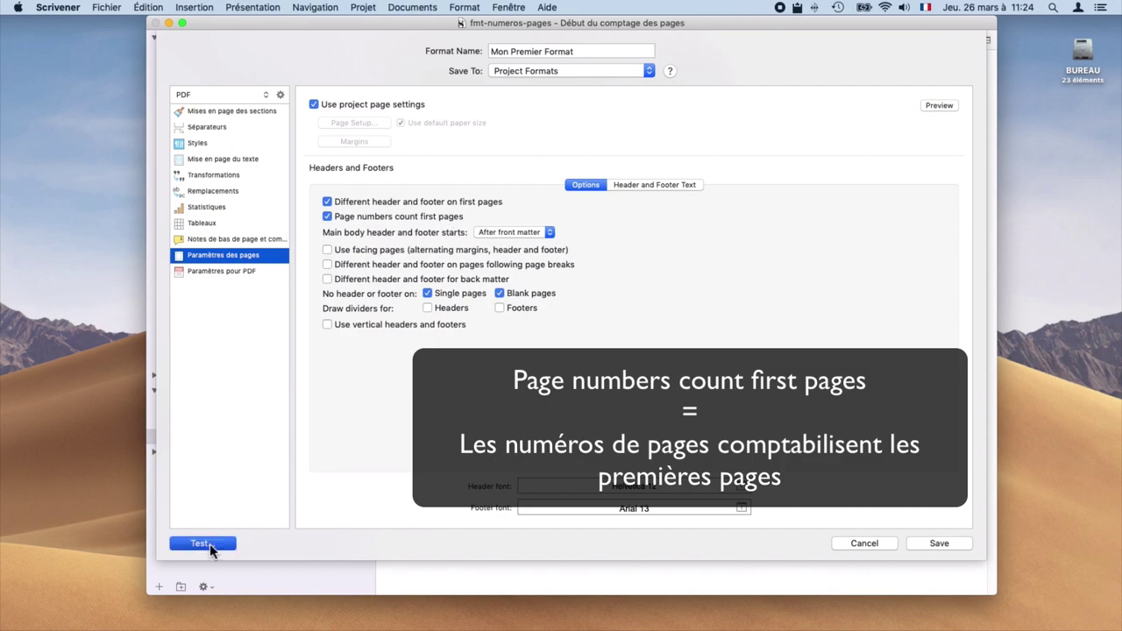
pyautogui.click(695, 142)
pyautogui.scroll(-20, 717, 193)
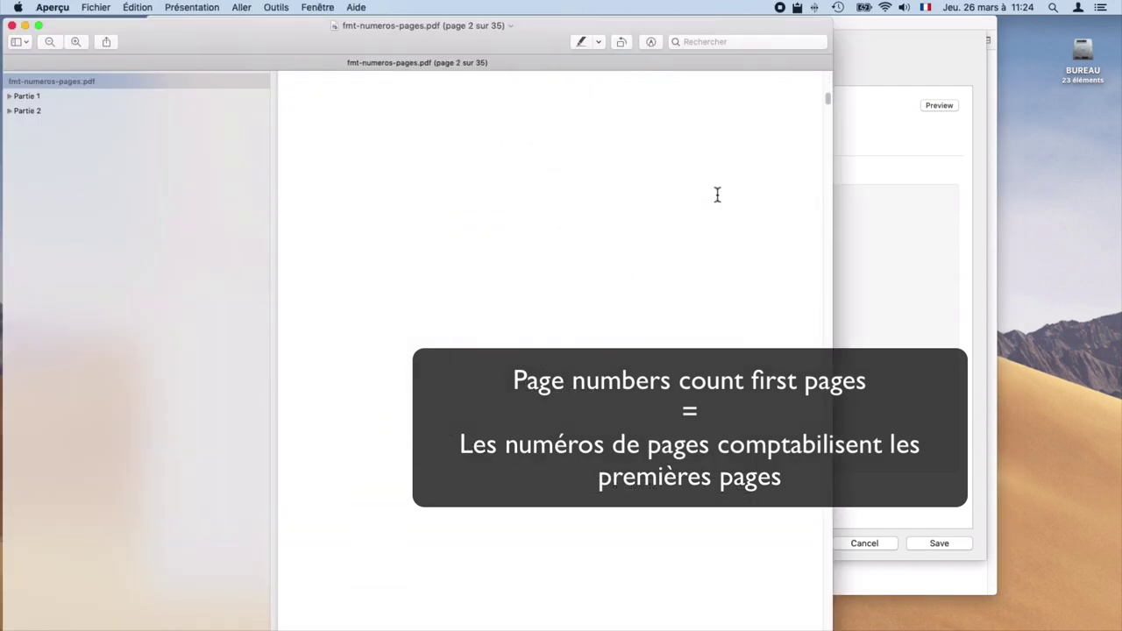
pyautogui.scroll(-15, 717, 198)
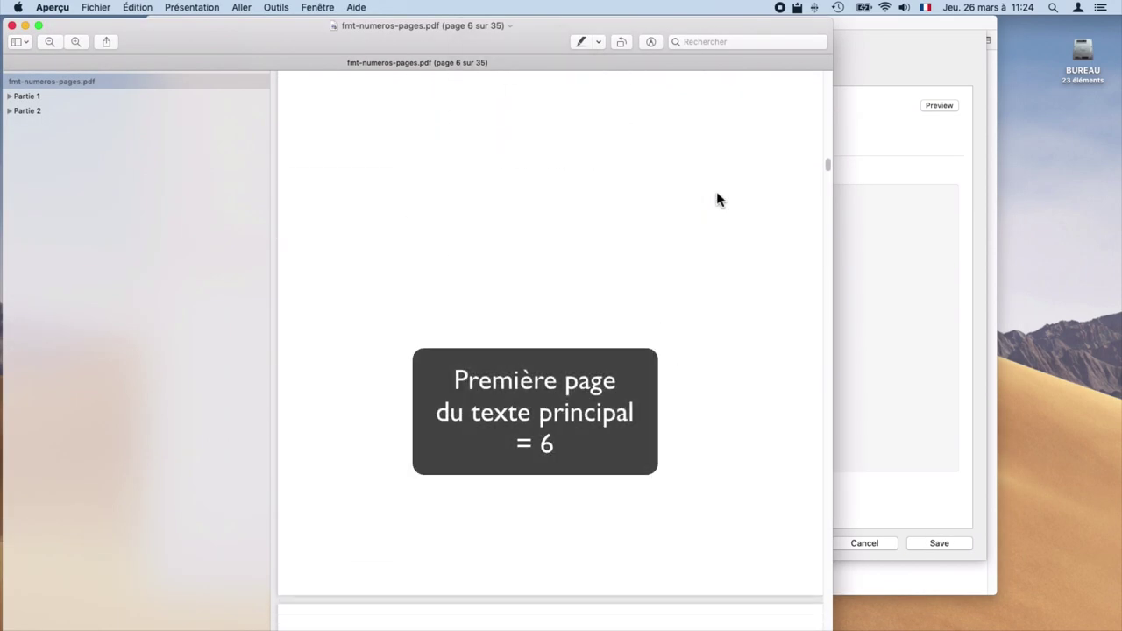
pyautogui.scroll(-2, 716, 198)
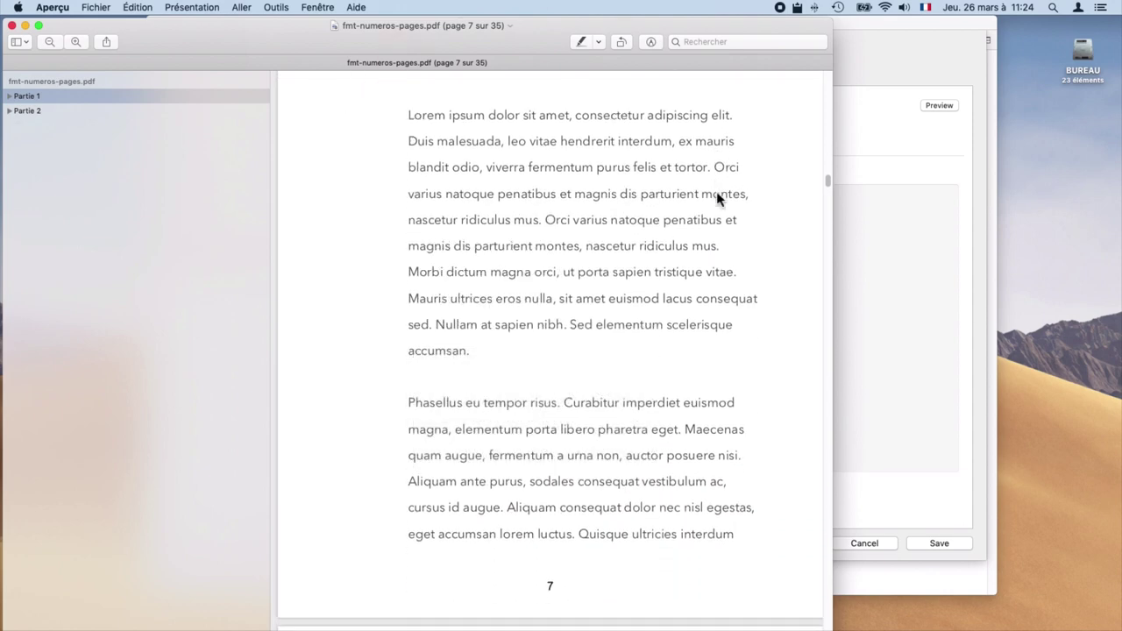
pyautogui.press('super+q')
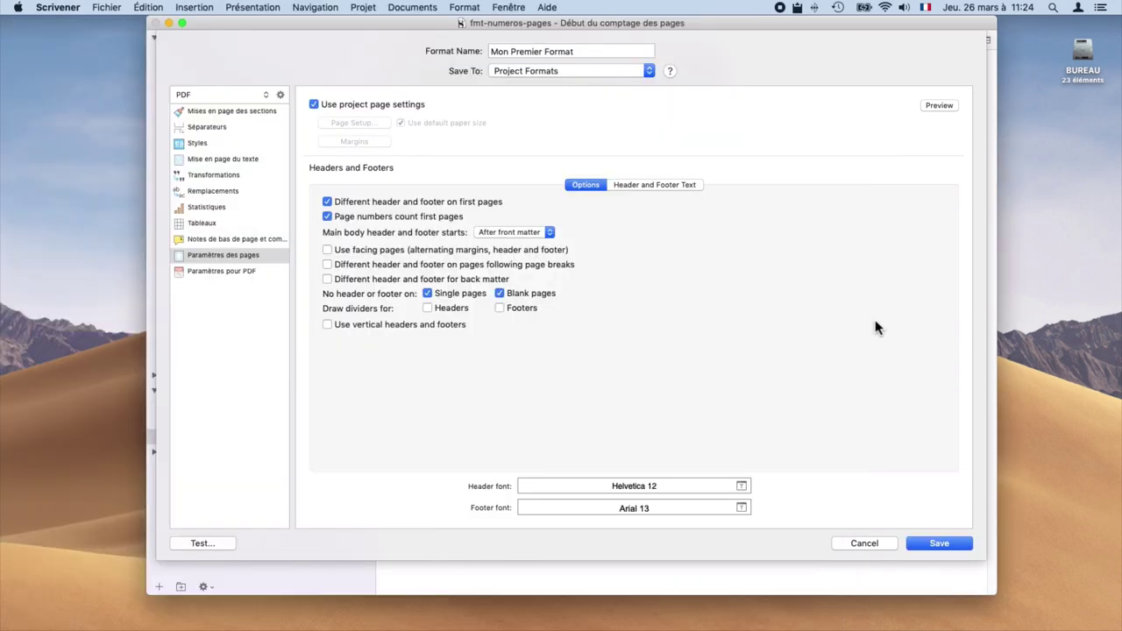
# - Stop page numbers from counting first pages, test compile over fmt-numeros-pages.pdf, and check the numbers in Partie 1
pyautogui.click(377, 216)
pyautogui.click(219, 544)
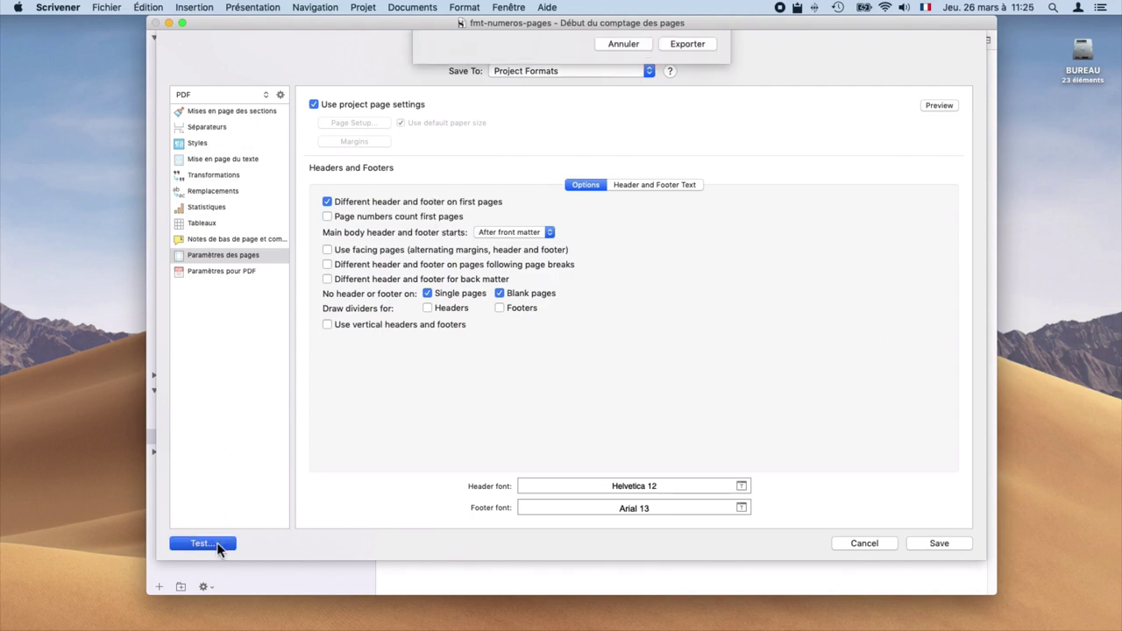
pyautogui.click(699, 142)
pyautogui.scroll(-20, 699, 151)
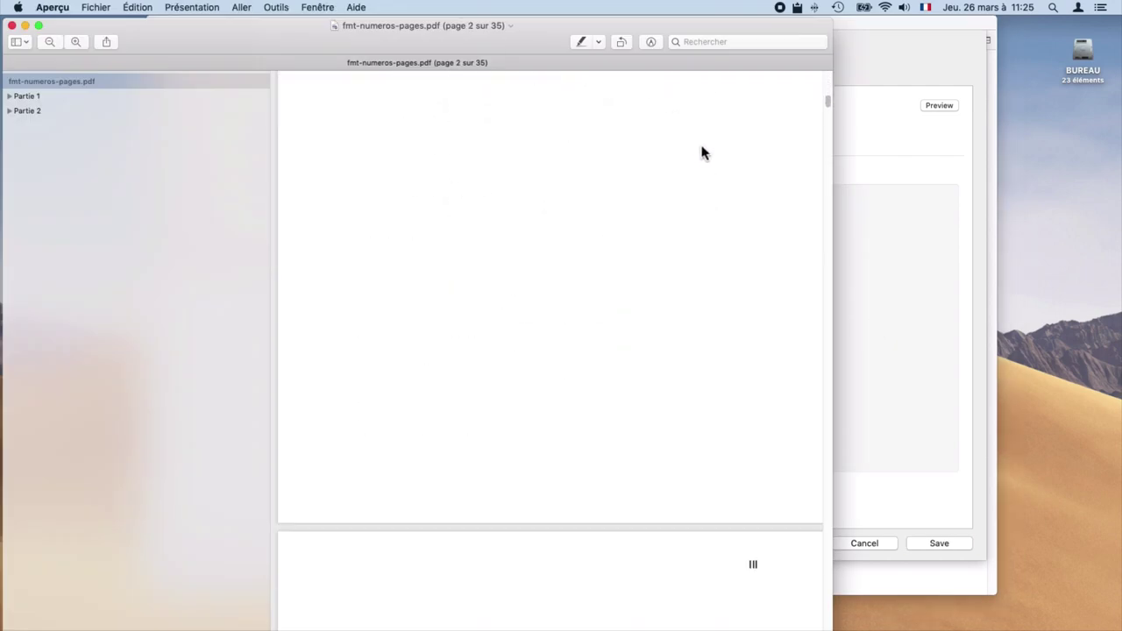
pyautogui.scroll(-15, 703, 144)
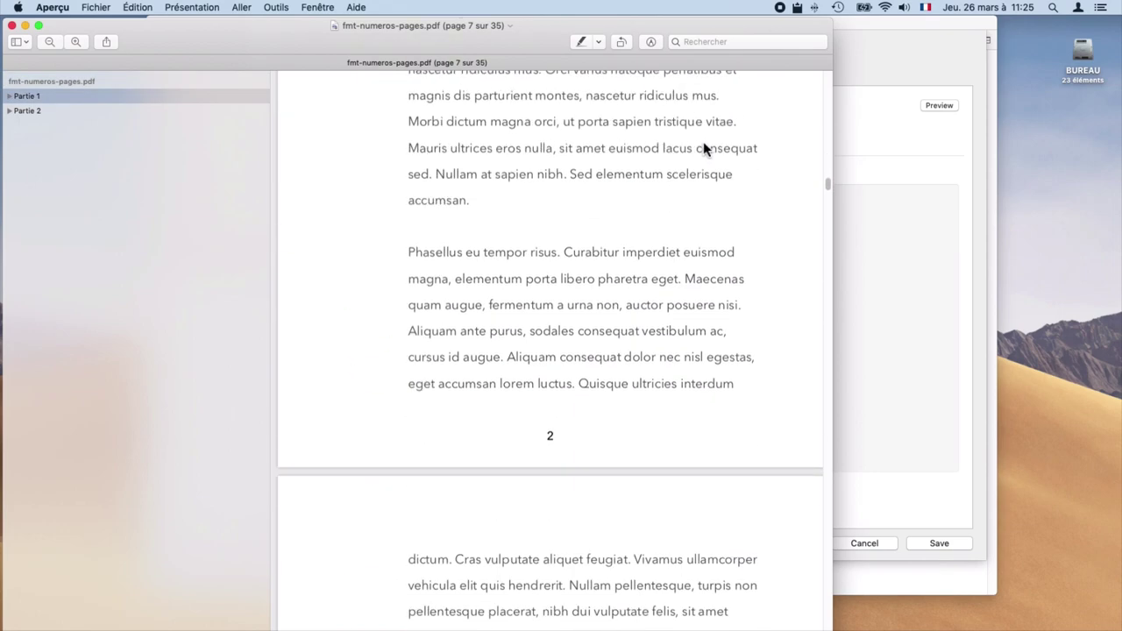
pyautogui.press('super+q')
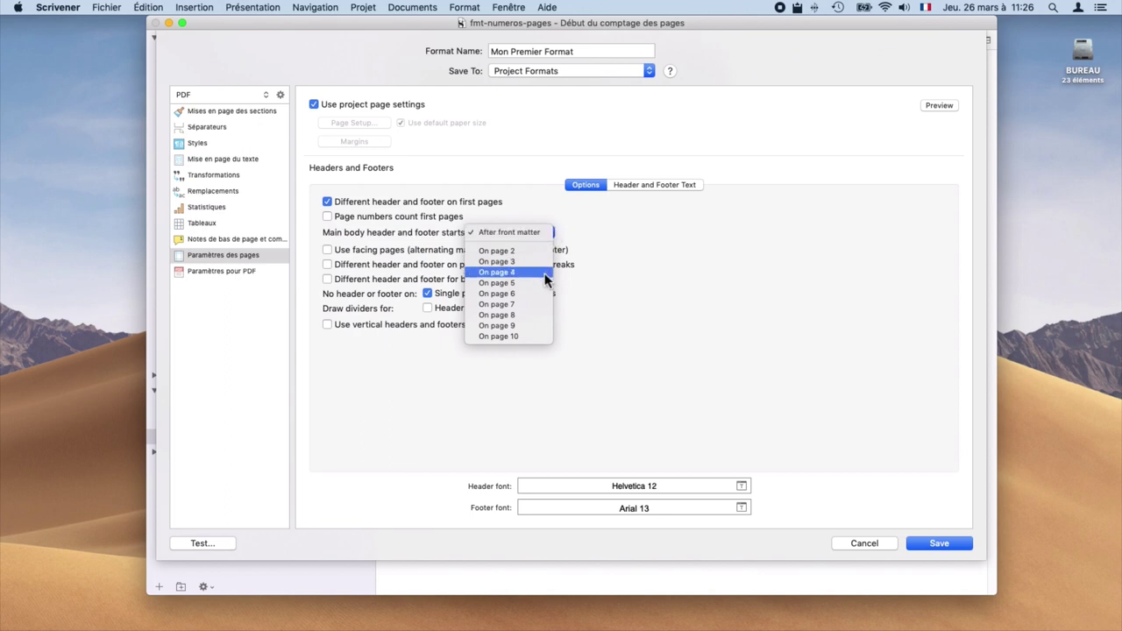
# - Start the main body header and footer on page 4, count first pages in page numbers, and allow headers and footers on single pages
pyautogui.click(545, 272)
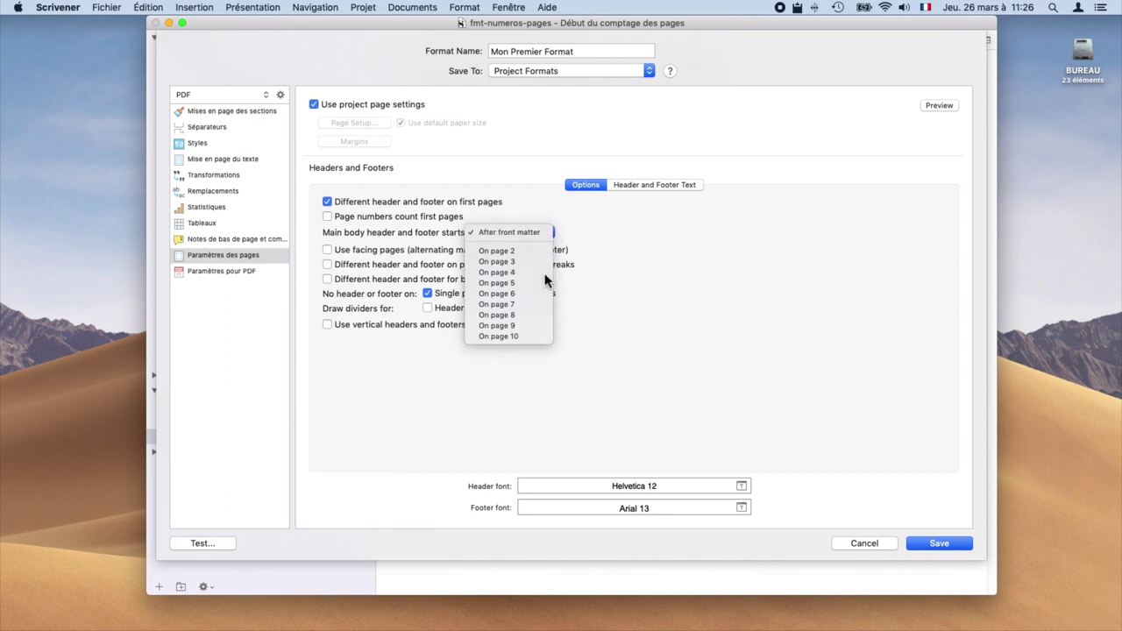
pyautogui.click(397, 218)
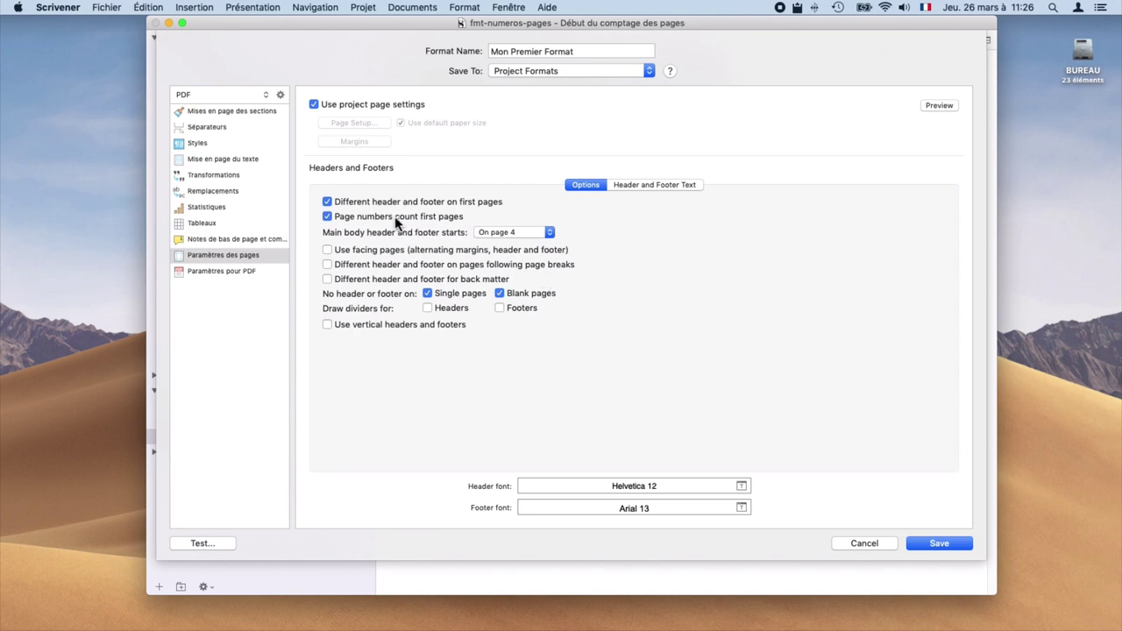
pyautogui.click(427, 293)
# - Test compile over fmt-numeros-pages.pdf and display the resulting PDF in two-page view
pyautogui.click(203, 544)
pyautogui.click(685, 140)
pyautogui.click(670, 116)
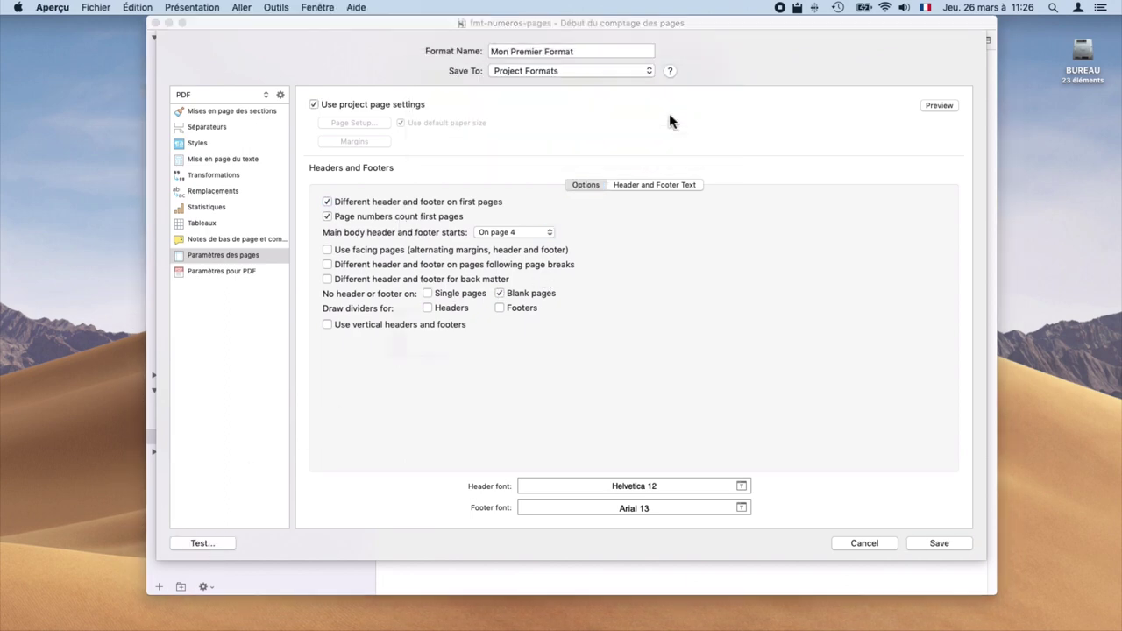
pyautogui.scroll(-5, 676, 180)
pyautogui.click(180, 7)
pyautogui.click(301, 170)
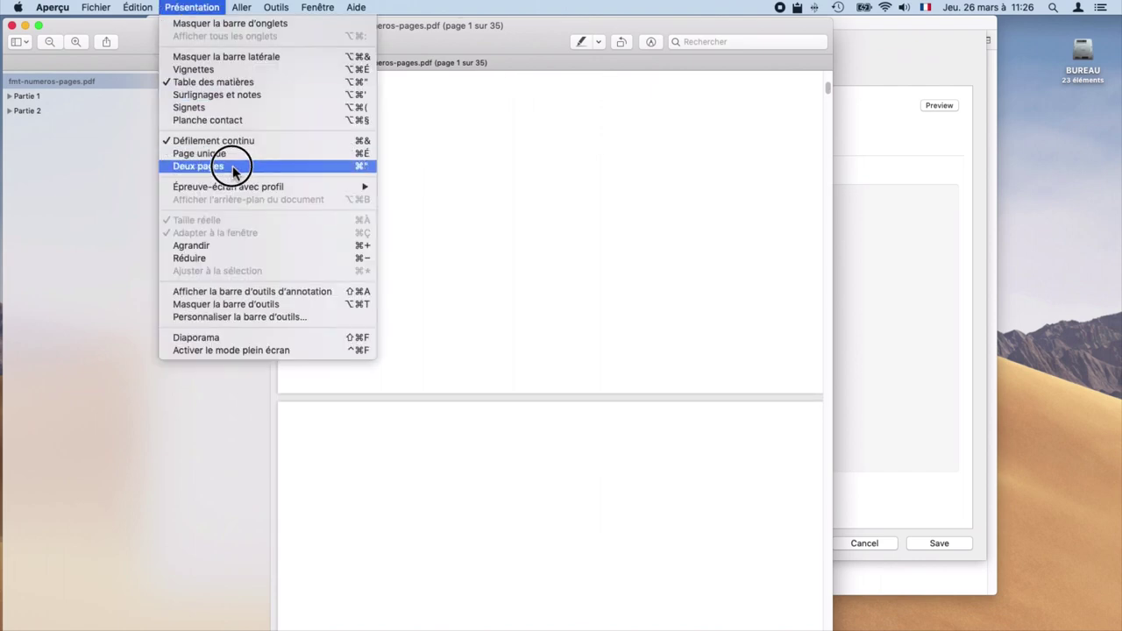
# - Examine the header and footer page numbers on the spreads from the Dédicace through Partie 1 and Chapitre 1
pyautogui.scroll(-3, 775, 461)
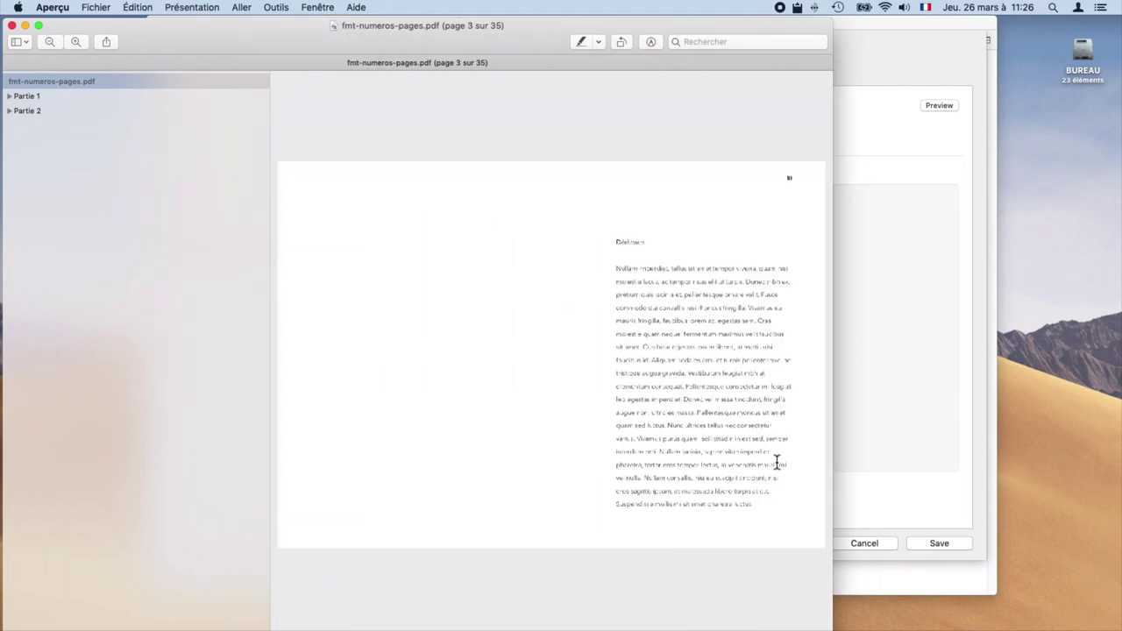
pyautogui.scroll(-3, 763, 461)
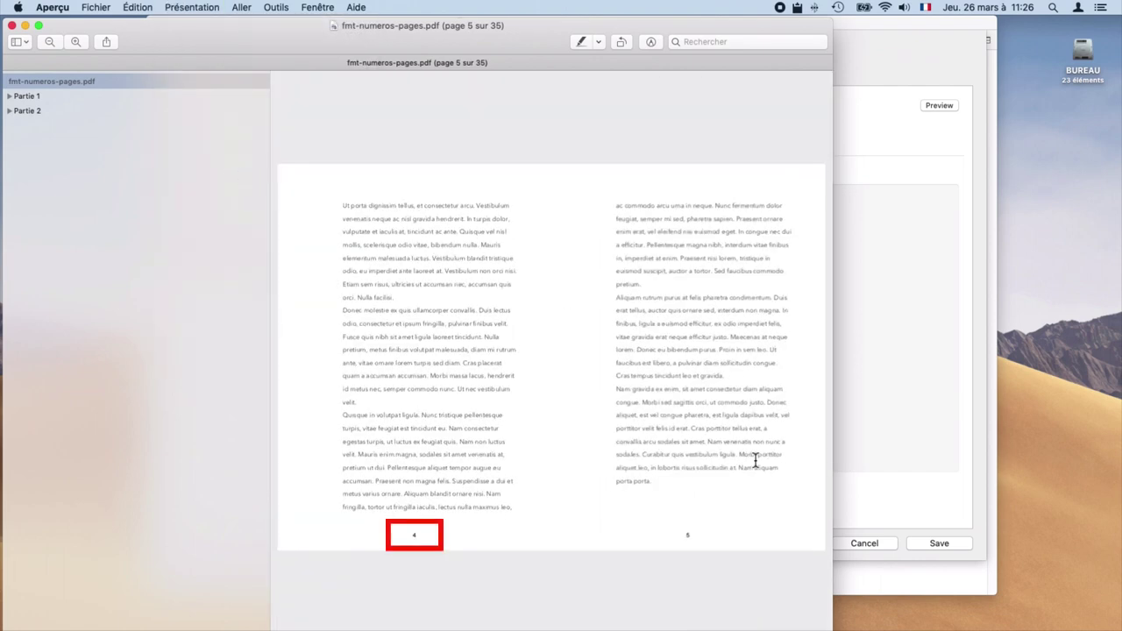
pyautogui.scroll(-3, 756, 462)
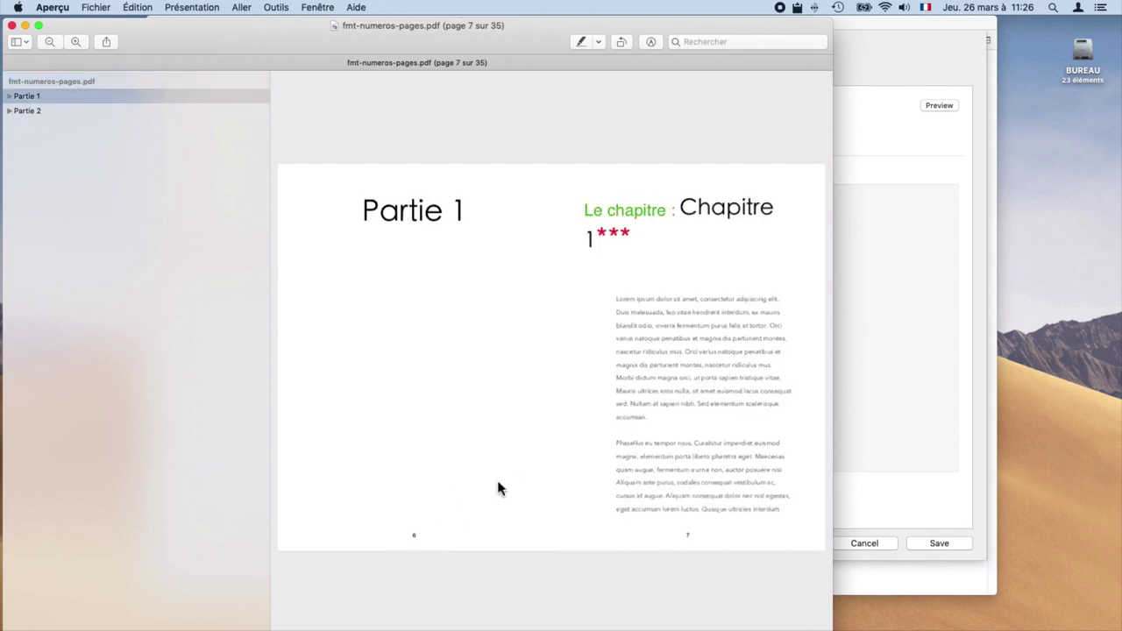
pyautogui.scroll(3, 499, 489)
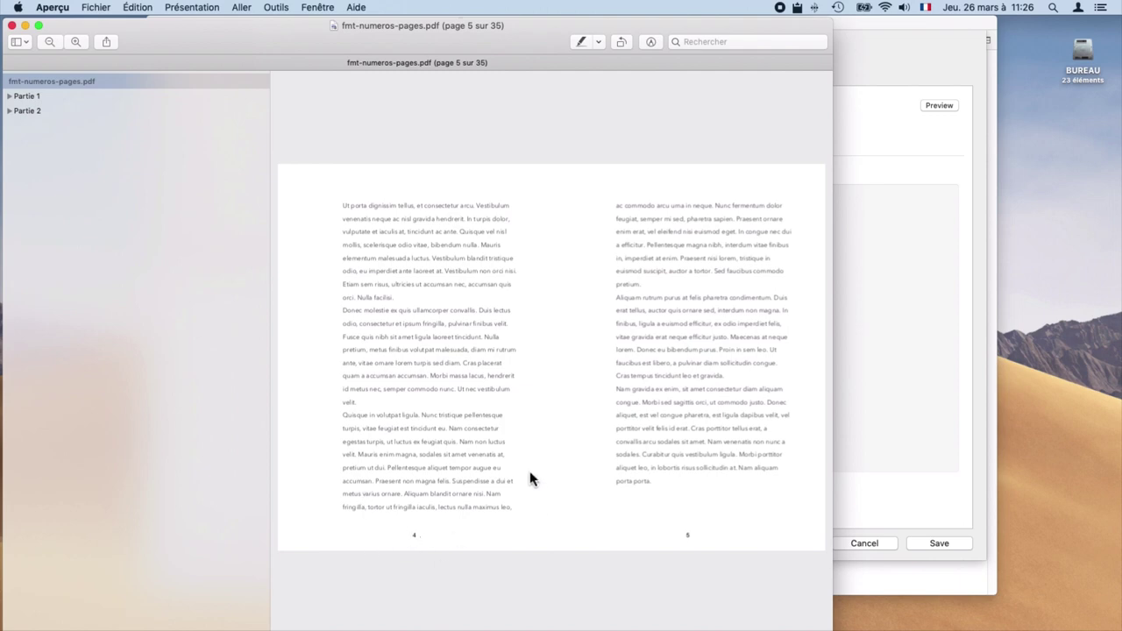
pyautogui.scroll(3, 530, 473)
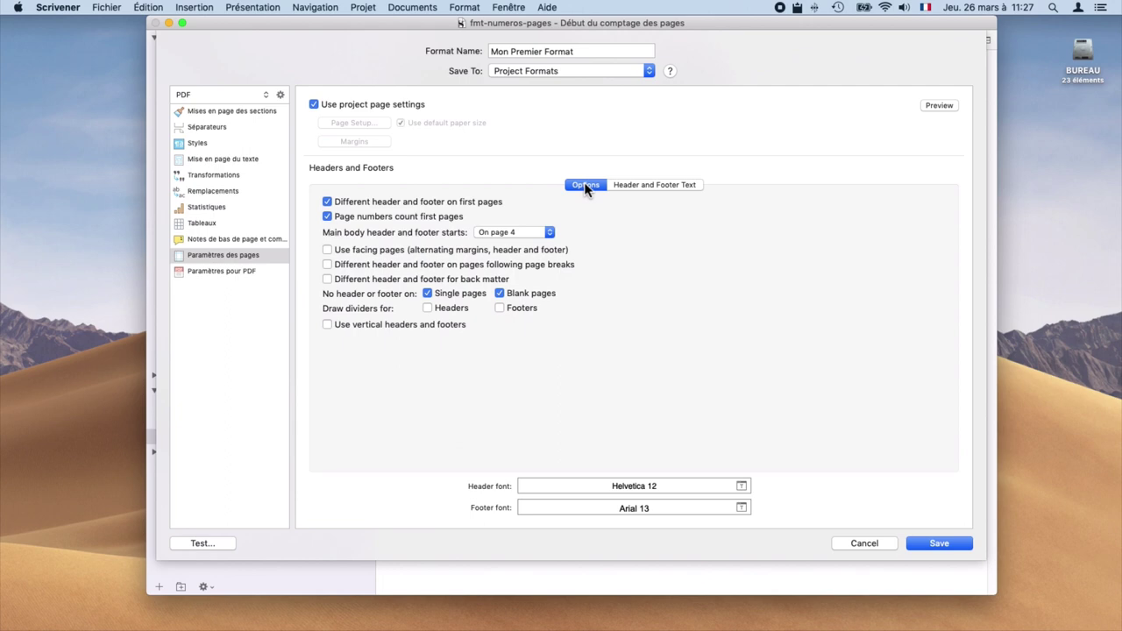
# - Enable facing pages with alternating margins, headers and footers in Mon Premier Format
pyautogui.click(395, 252)
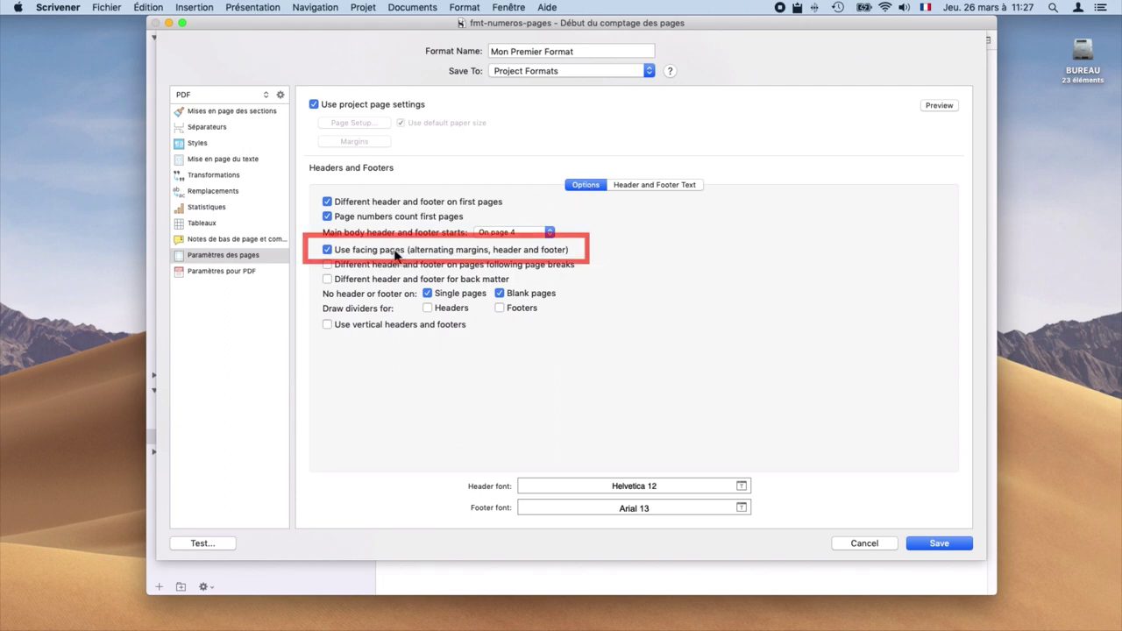
# - Start the main body header and footer after front matter, and move the Texte principal <$p> tag from the centre to the right footer
pyautogui.click(545, 233)
pyautogui.click(543, 193)
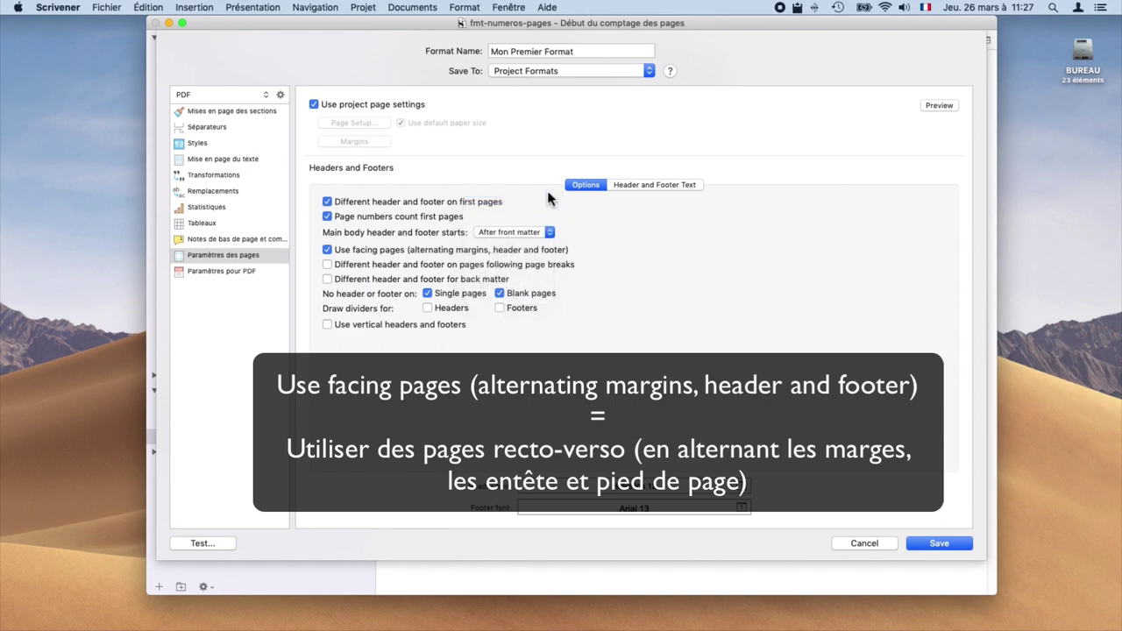
pyautogui.click(656, 185)
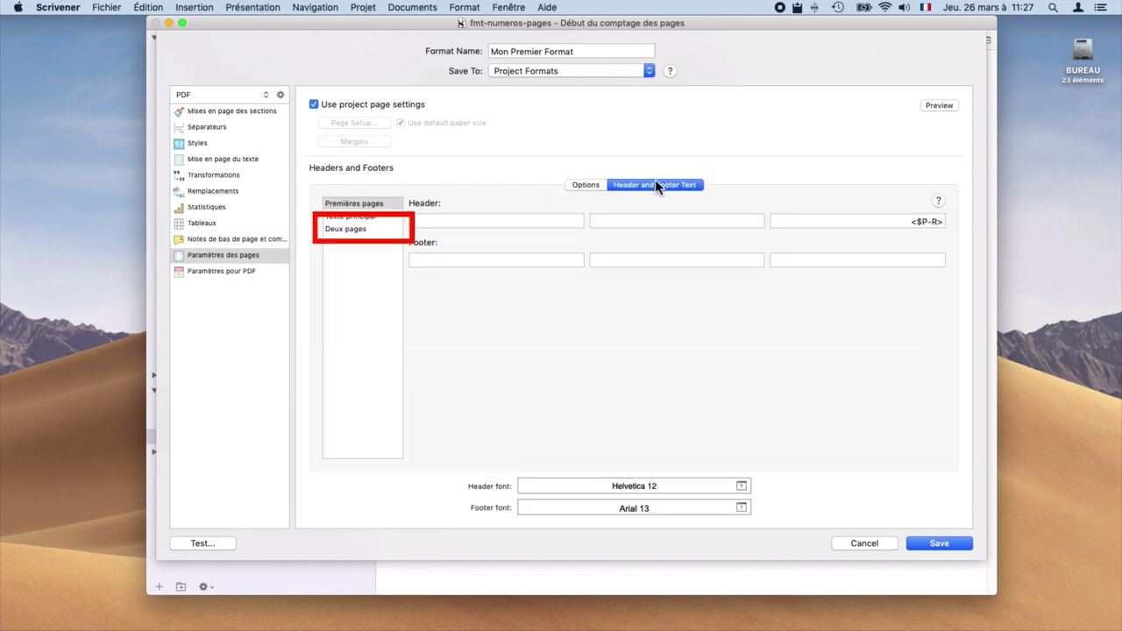
pyautogui.click(363, 218)
pyautogui.doubleClick(628, 258)
pyautogui.press('super+x')
pyautogui.click(857, 262)
pyautogui.press('super+v')
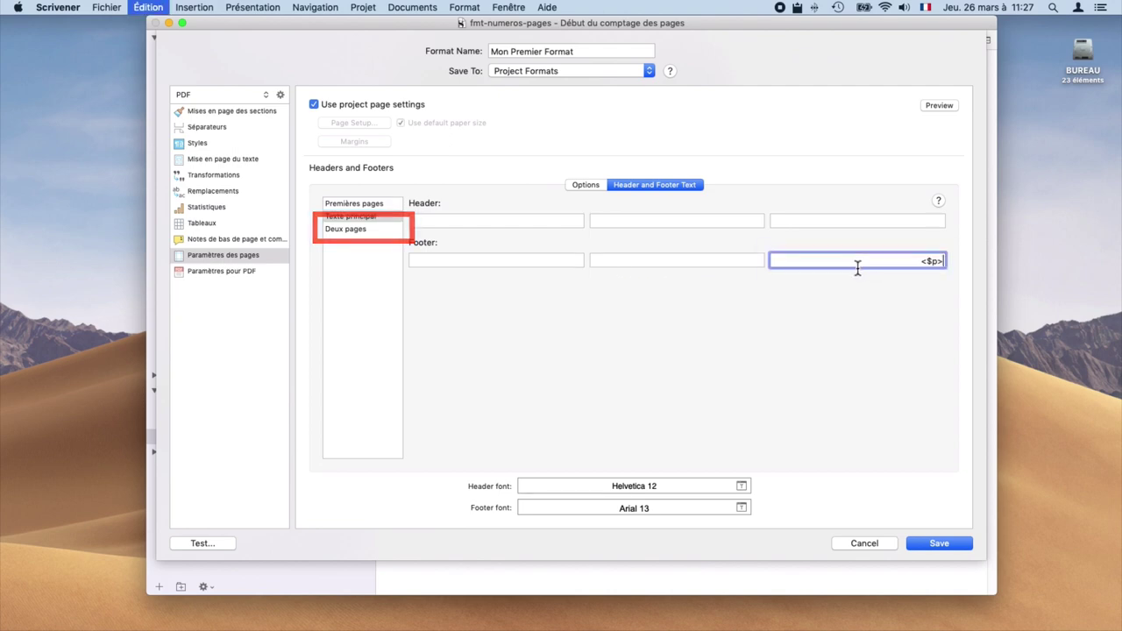
# - Move the <$p> tag of the Deux pages footer from the centre to the left field
pyautogui.click(347, 233)
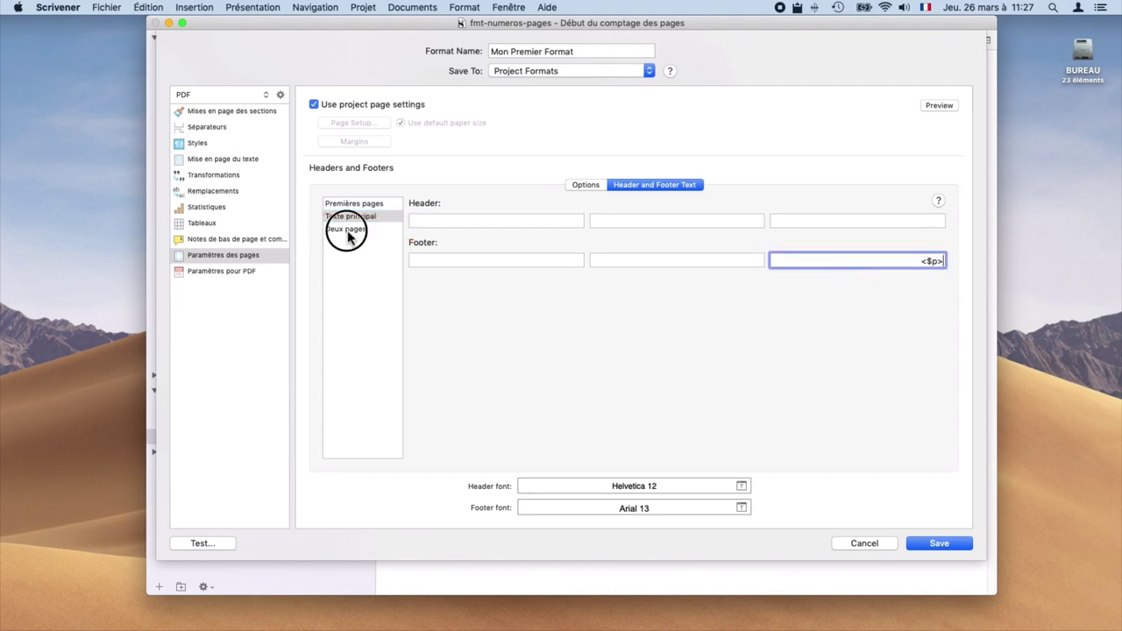
pyautogui.doubleClick(663, 260)
pyautogui.press('super+x')
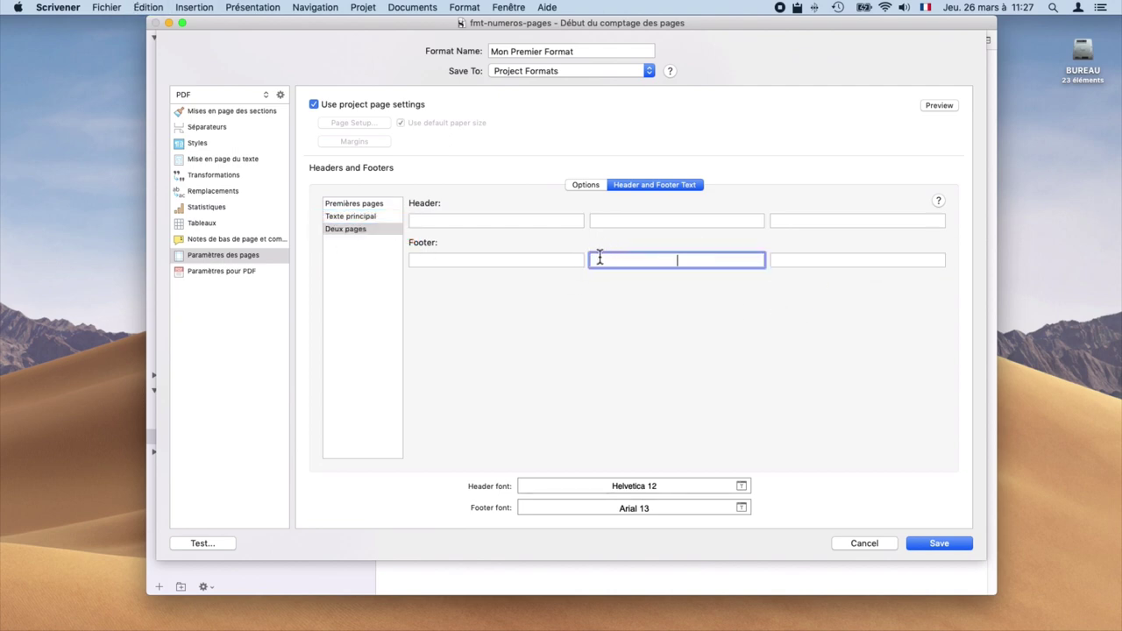
pyautogui.click(489, 261)
pyautogui.press('super+v')
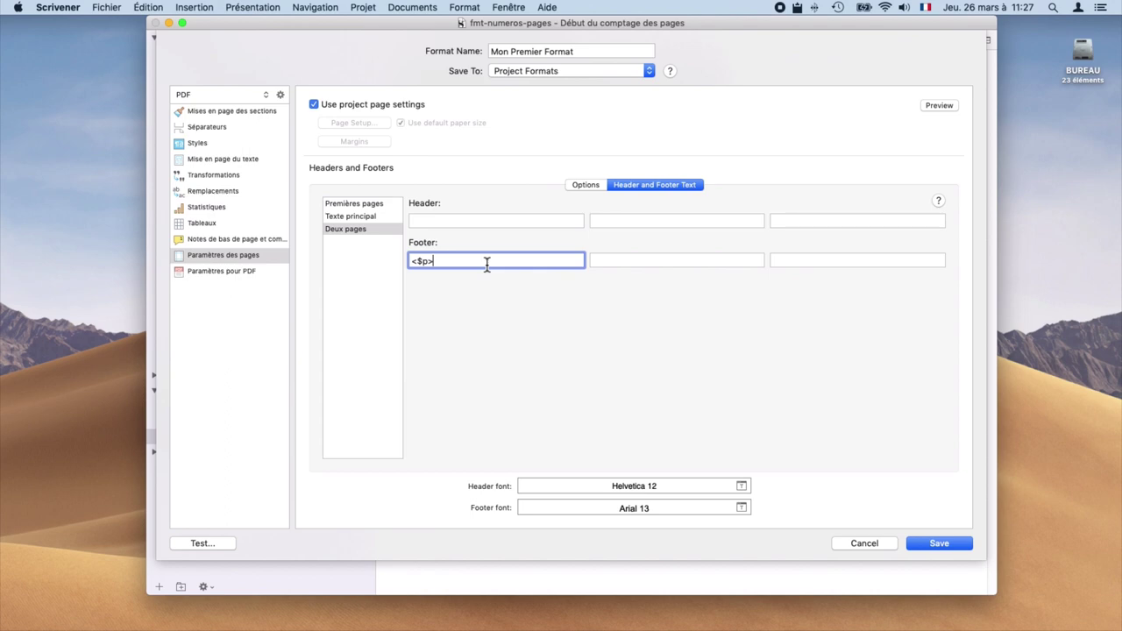
# - Test compile over fmt-numeros-pages.pdf and check the footer page numbers on facing chapter pages in two-page view
pyautogui.click(203, 543)
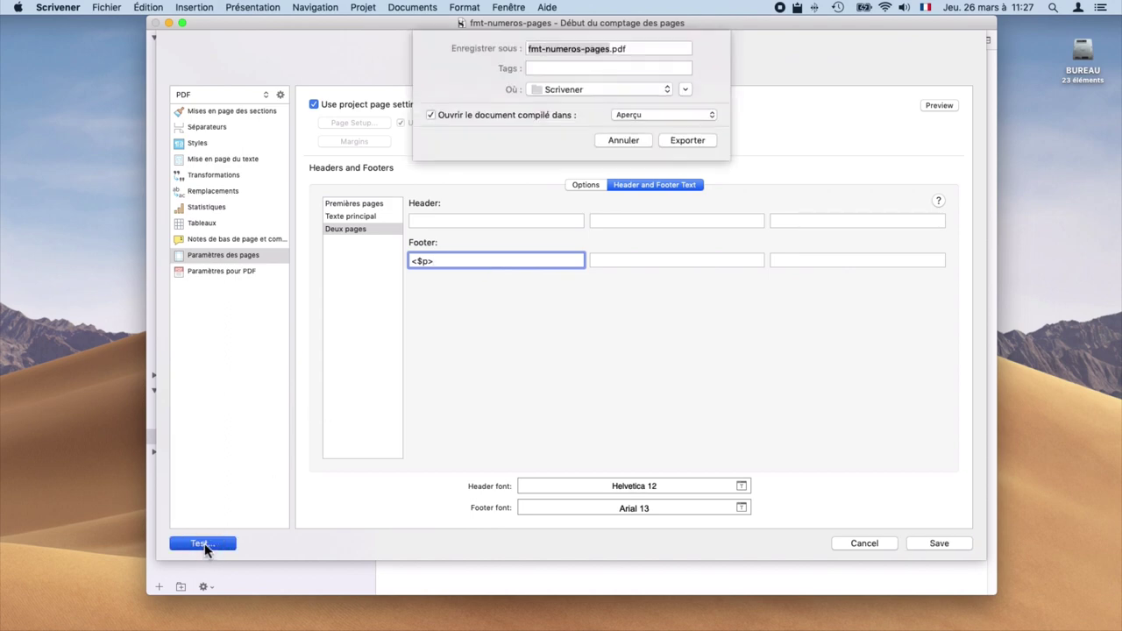
pyautogui.click(691, 142)
pyautogui.click(666, 114)
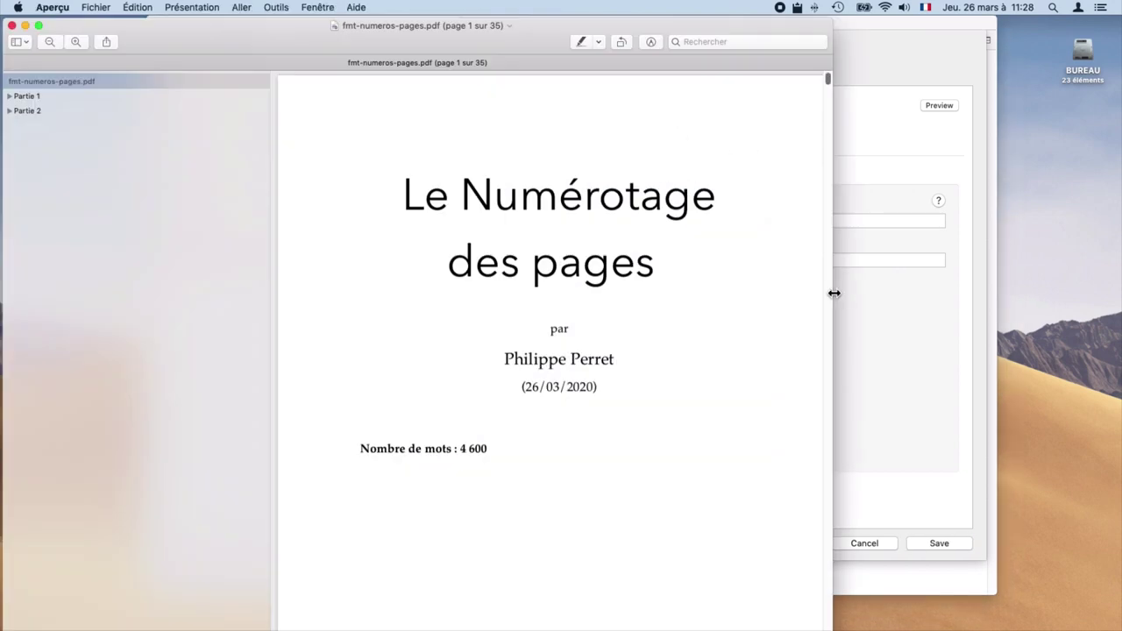
pyautogui.click(180, 7)
pyautogui.click(238, 166)
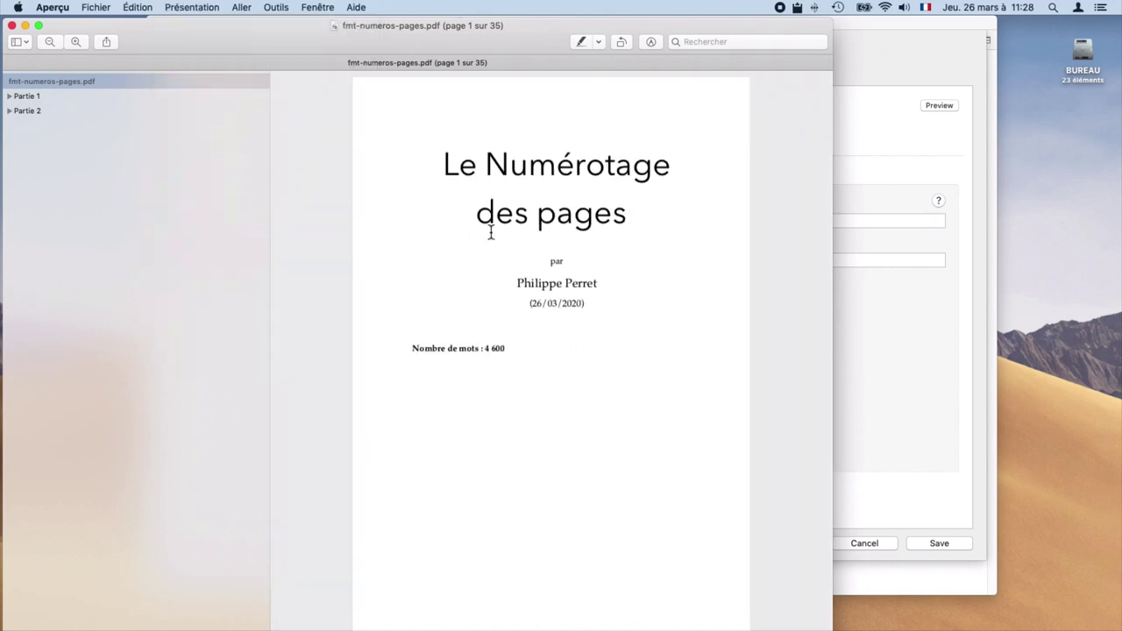
pyautogui.moveTo(829, 298); pyautogui.dragTo(1076, 307)
pyautogui.scroll(-20, 955, 313)
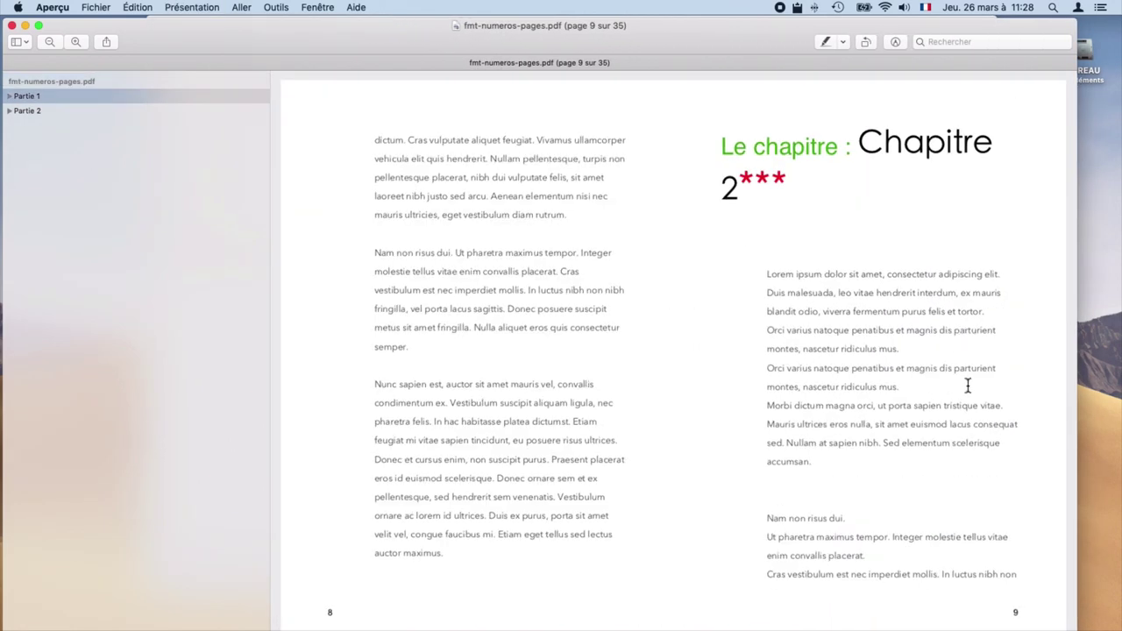
pyautogui.scroll(-15, 968, 386)
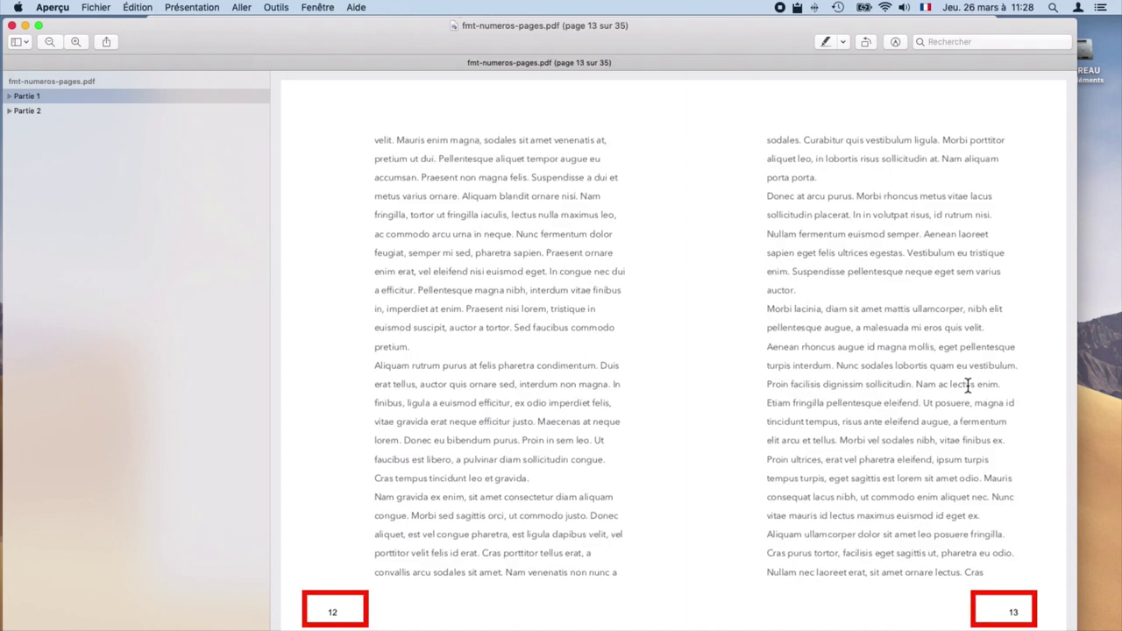
pyautogui.click(11, 25)
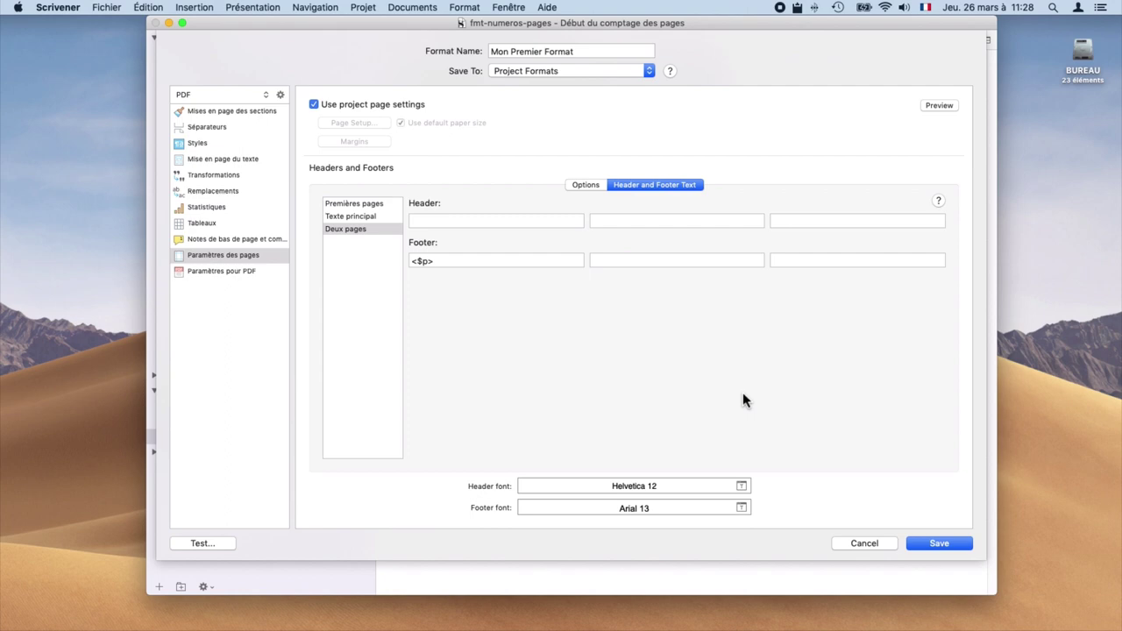
# - Enable a different header and footer for back matter, and set the centre Post-face header to "PAGE <$p-r>"
pyautogui.click(586, 185)
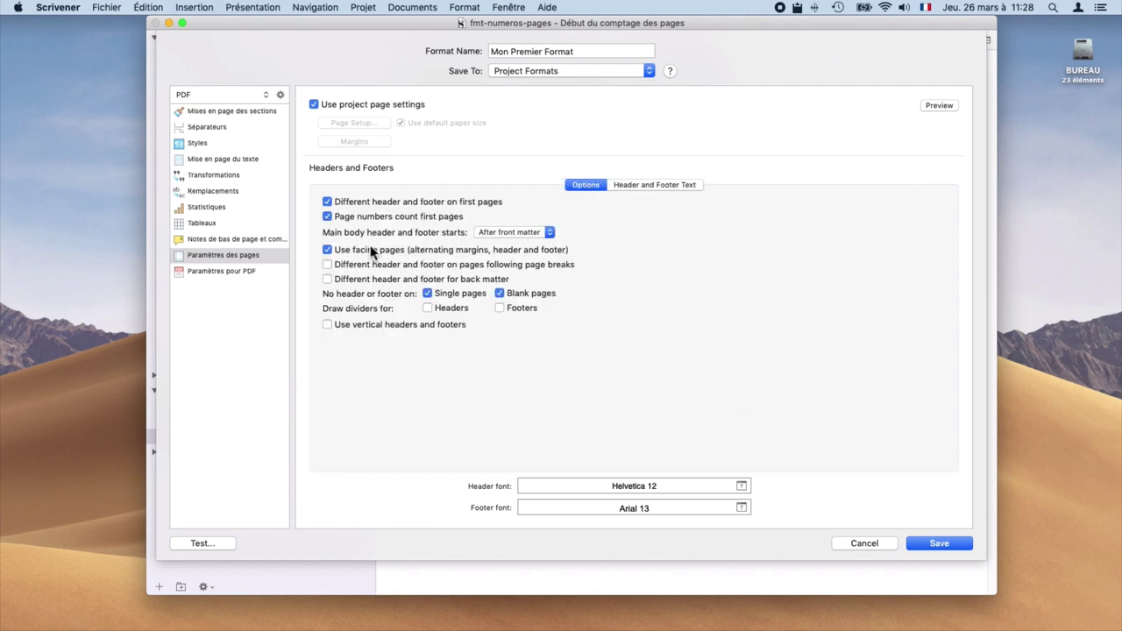
pyautogui.click(381, 281)
pyautogui.click(676, 186)
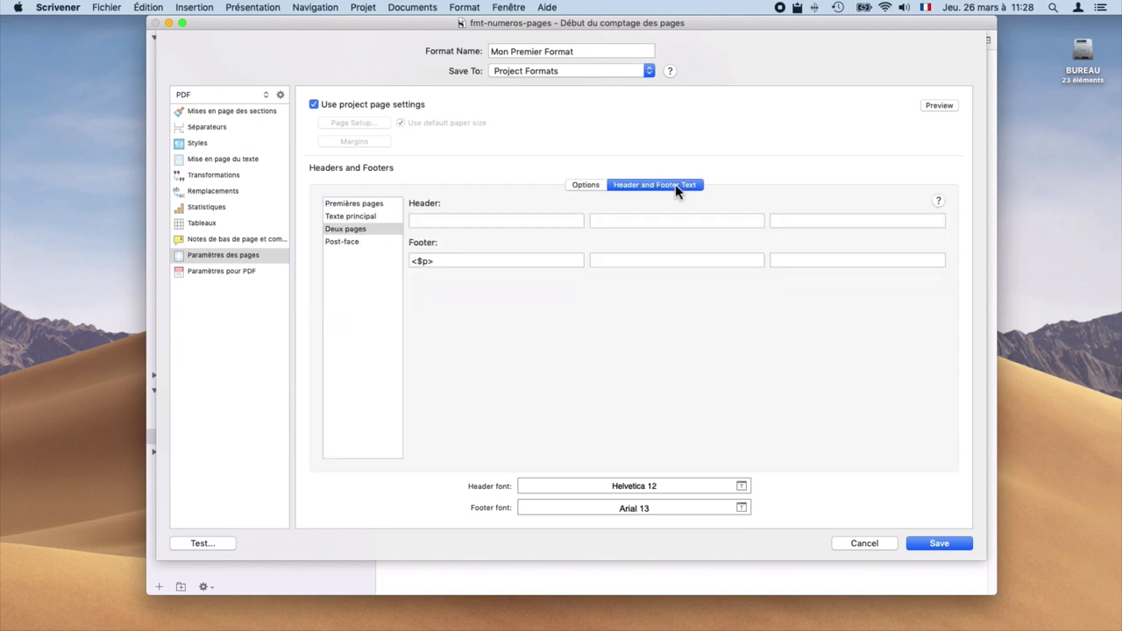
pyautogui.click(351, 245)
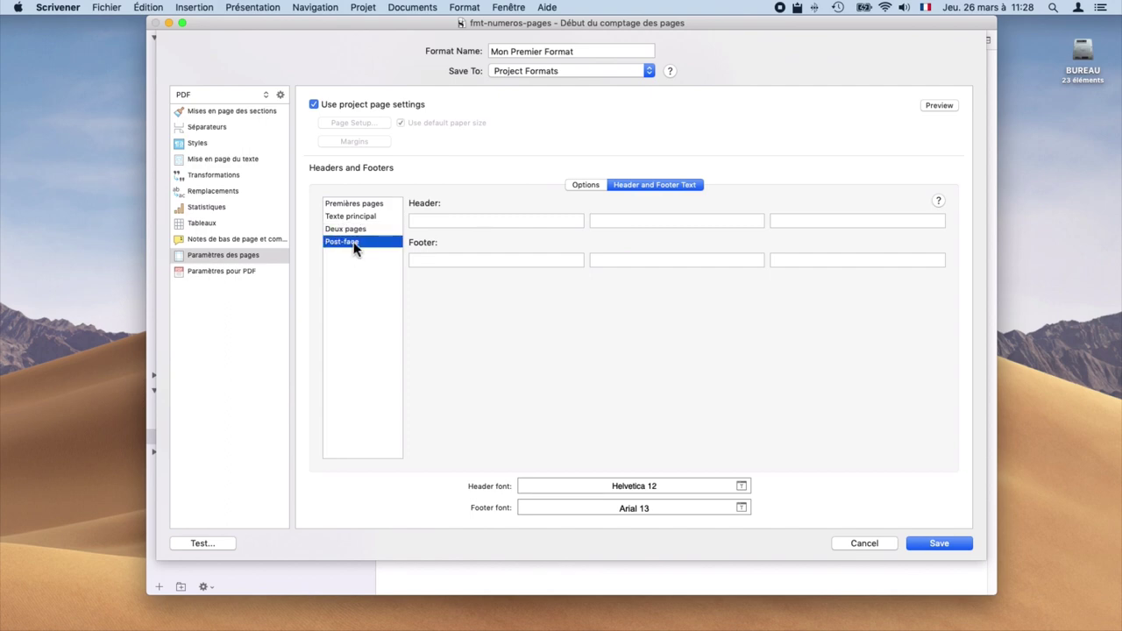
pyautogui.click(670, 221)
pyautogui.write('PAGE <')
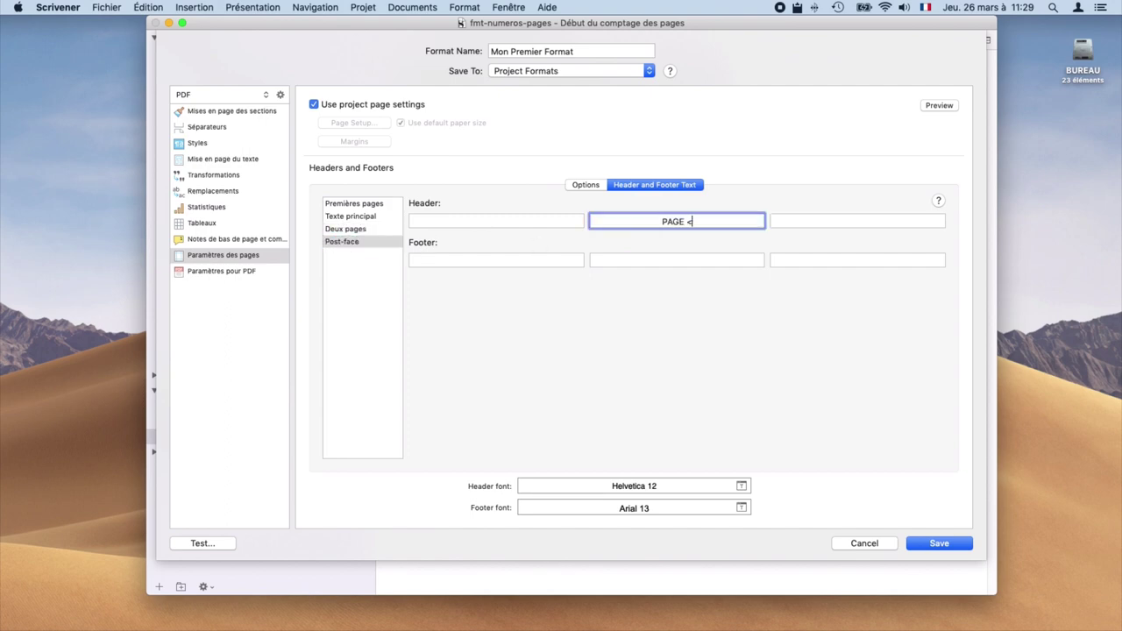
pyautogui.write('$p-r>')
# - Test compile over fmt-numeros-pages.pdf and check the header on the back matter pages at the end of the PDF
pyautogui.click(205, 543)
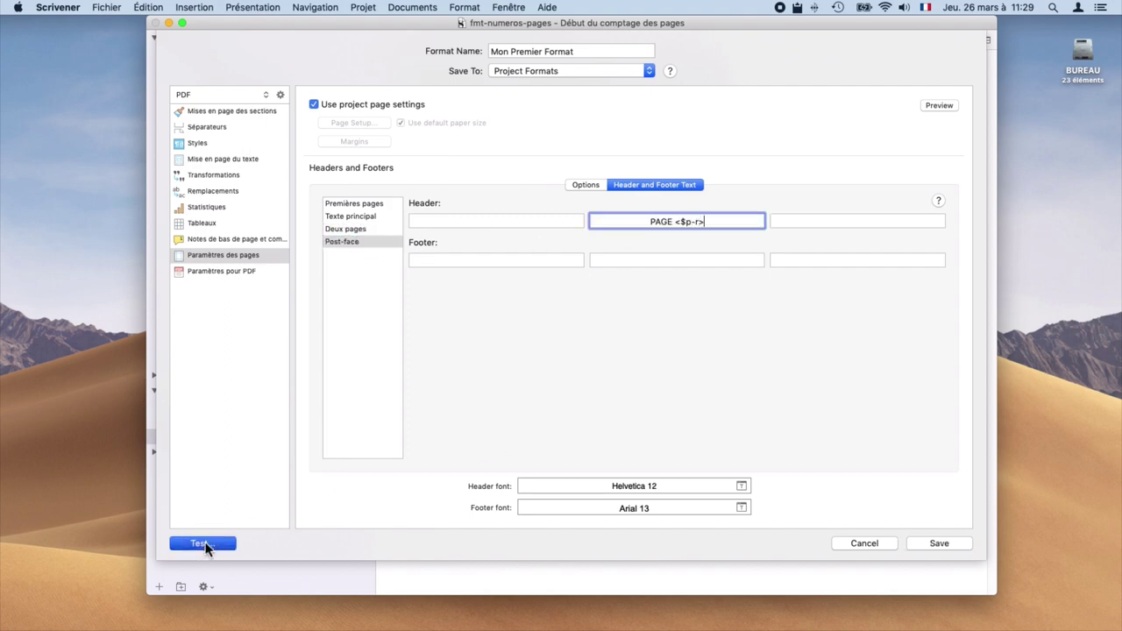
pyautogui.click(676, 144)
pyautogui.click(670, 111)
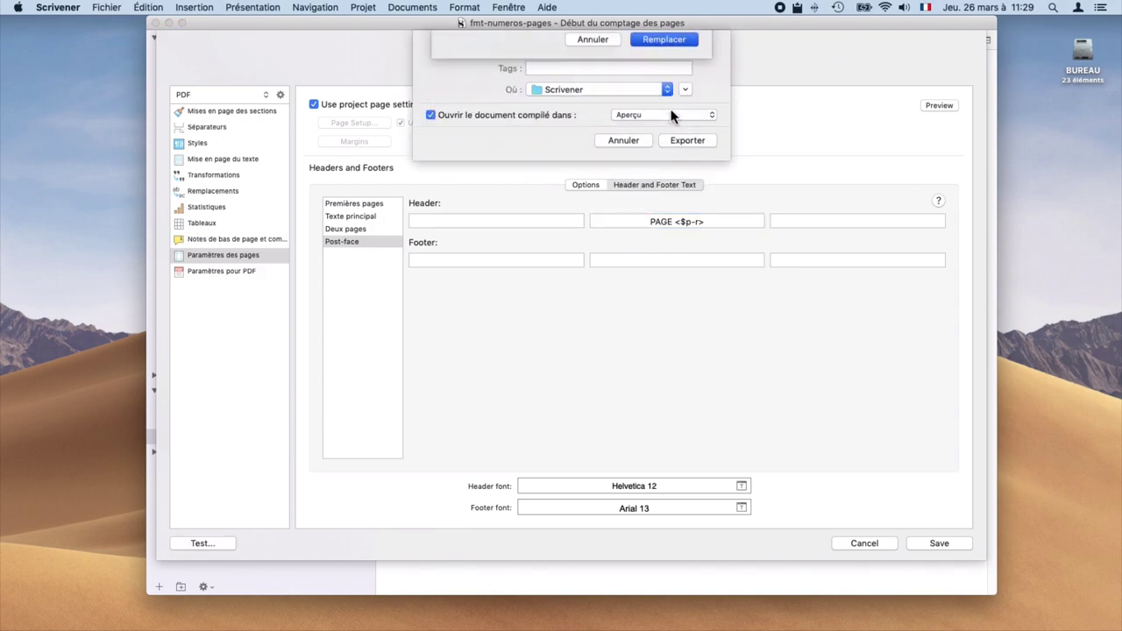
pyautogui.scroll(-15, 706, 193)
pyautogui.moveTo(827, 171); pyautogui.dragTo(828, 625)
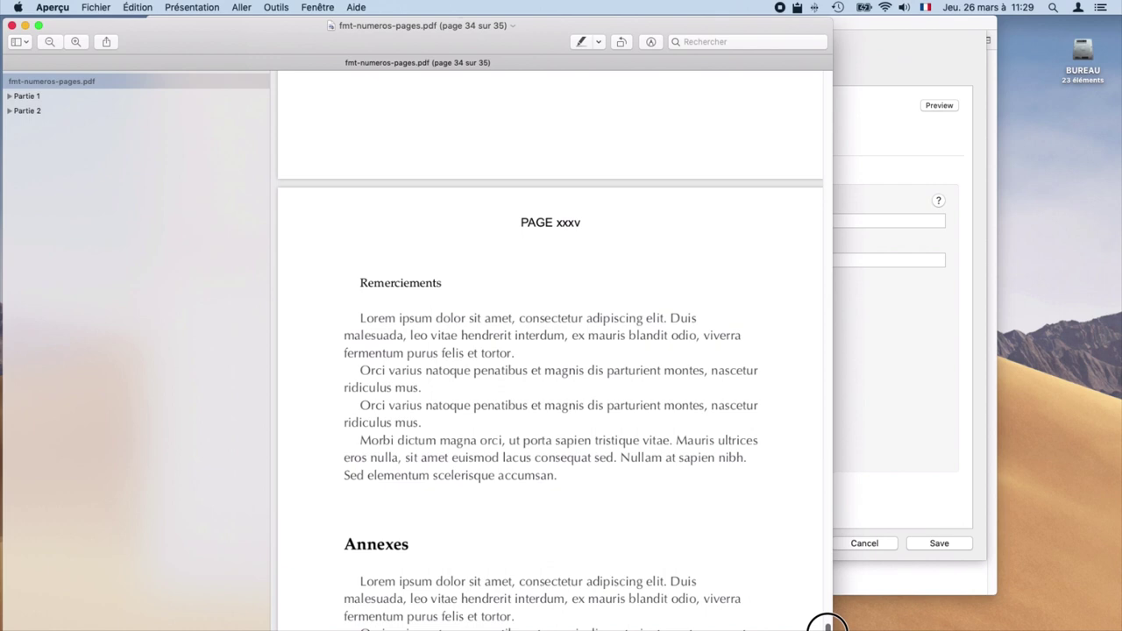
pyautogui.press('super+q')
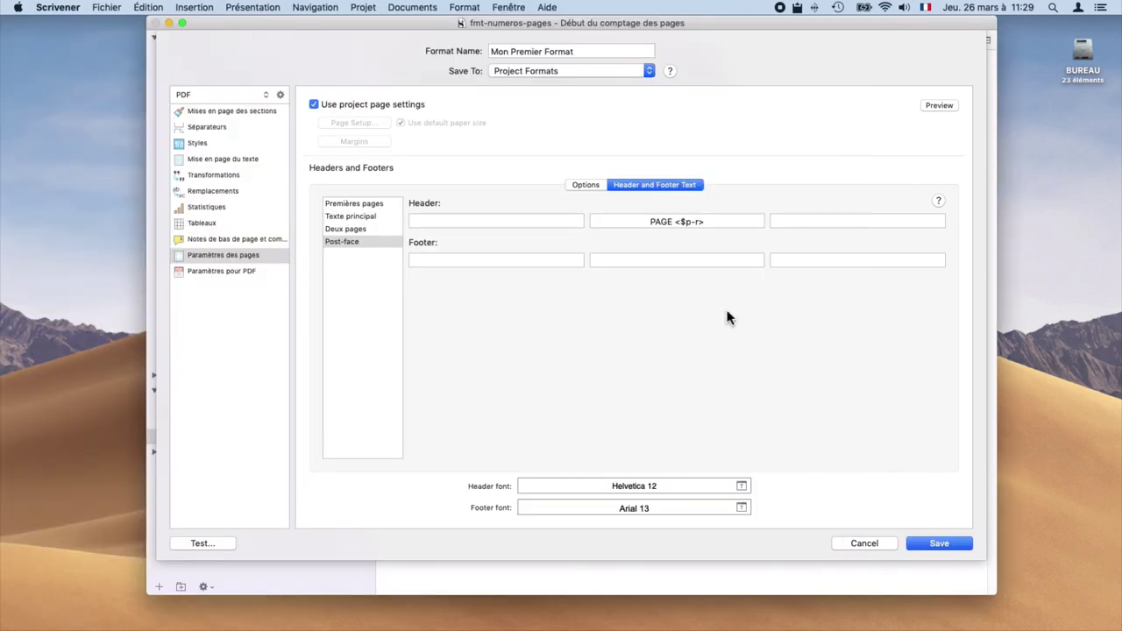